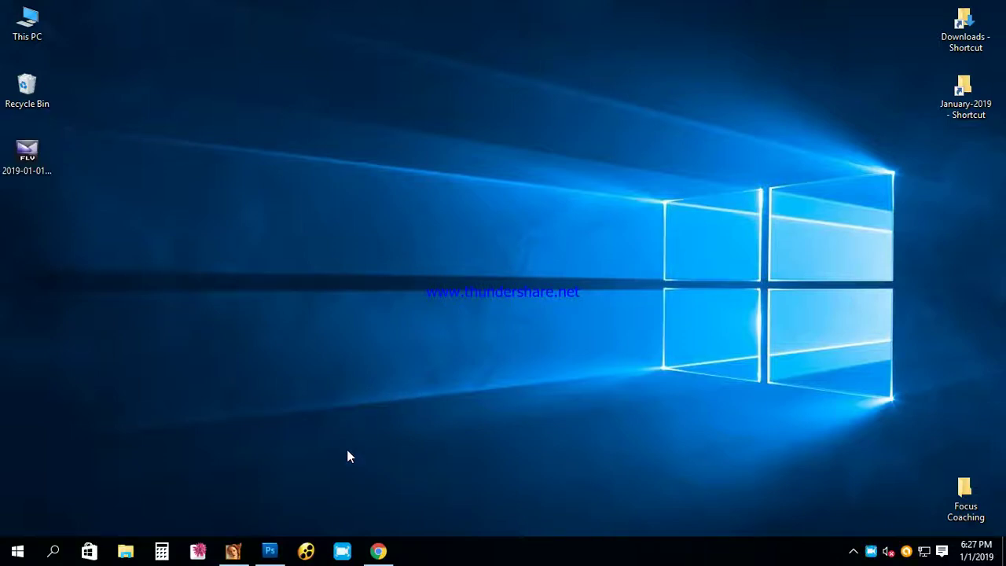
# - Launch Illustrator and create a new 8.5 × 14 in Legal CMYK document, zoomed into the page
pyautogui.click(233, 551)
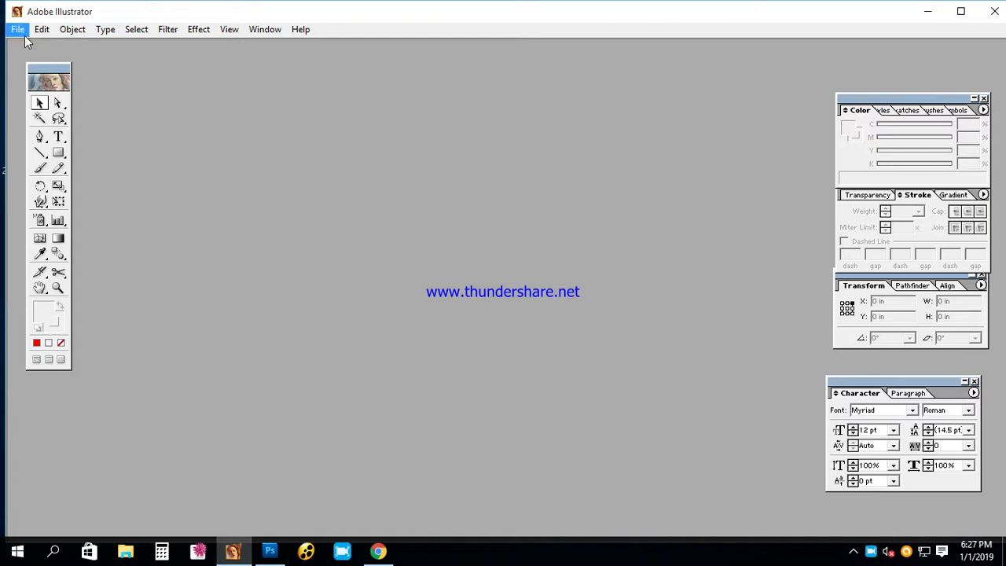
pyautogui.click(17, 29)
pyautogui.click(30, 46)
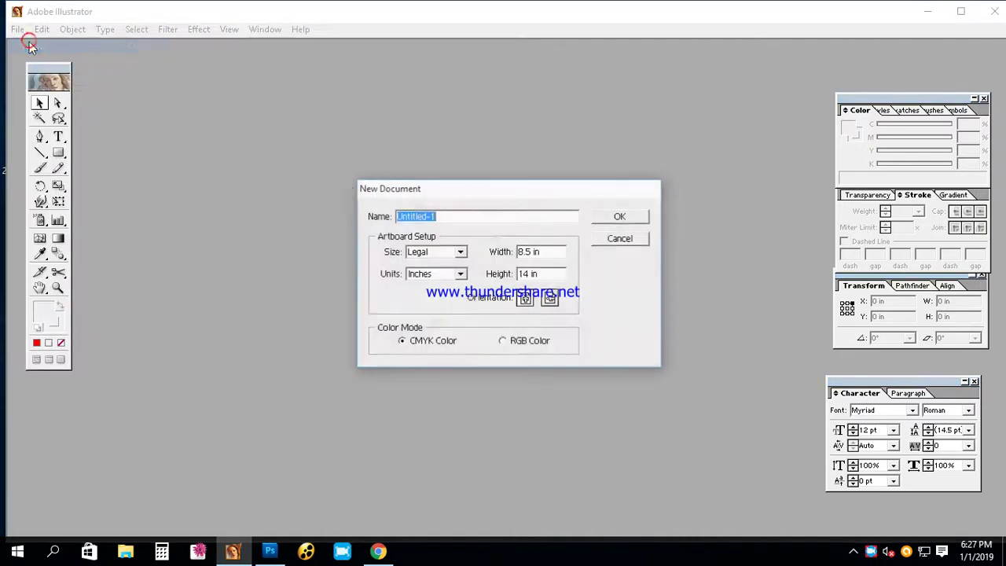
pyautogui.click(636, 219)
pyautogui.click(59, 153)
pyautogui.hotkey('ctrl', 'space')
pyautogui.moveTo(346, 160); pyautogui.dragTo(696, 321)
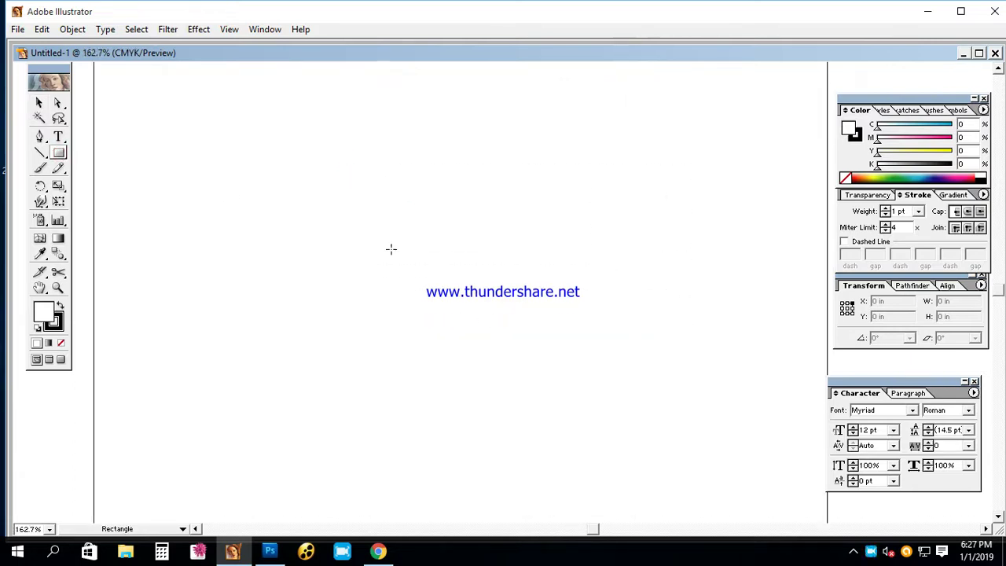
# - Create a 3.25 × 2 in card rectangle and zoom in on it
pyautogui.click(391, 256)
pyautogui.write('3')
pyautogui.press('Tab')
pyautogui.write('2')
pyautogui.press('Return')
pyautogui.click(40, 103)
pyautogui.hotkey('ctrl', 'space')
pyautogui.moveTo(307, 213); pyautogui.dragTo(727, 453)
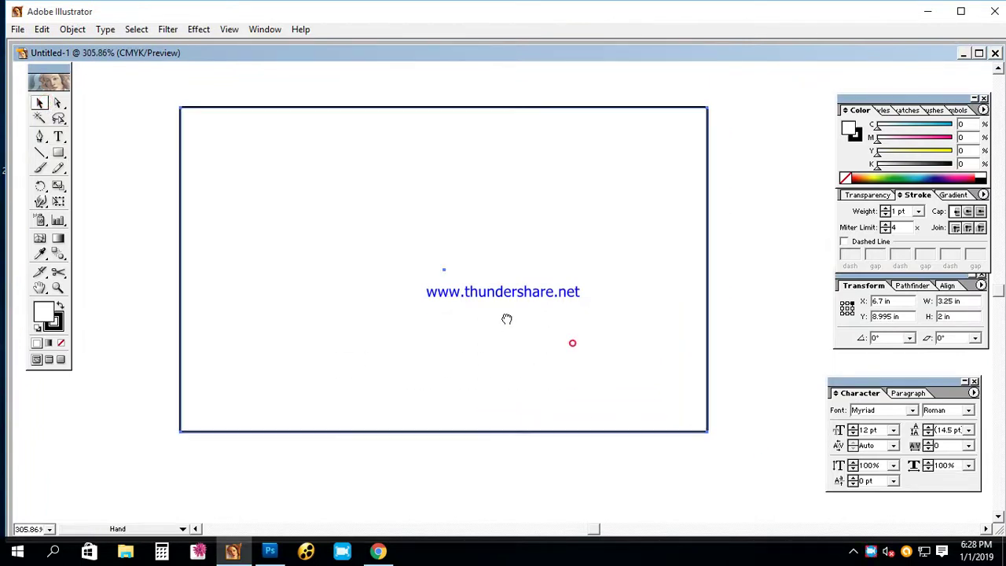
# - Add a −5mm offset path inside the card rectangle
pyautogui.click(73, 29)
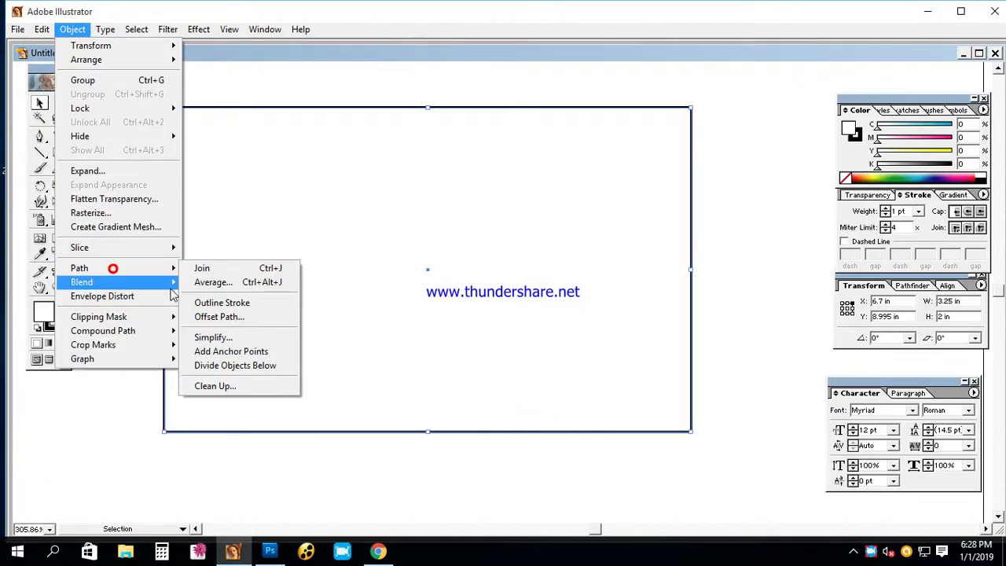
pyautogui.click(216, 318)
pyautogui.write('-5mm')
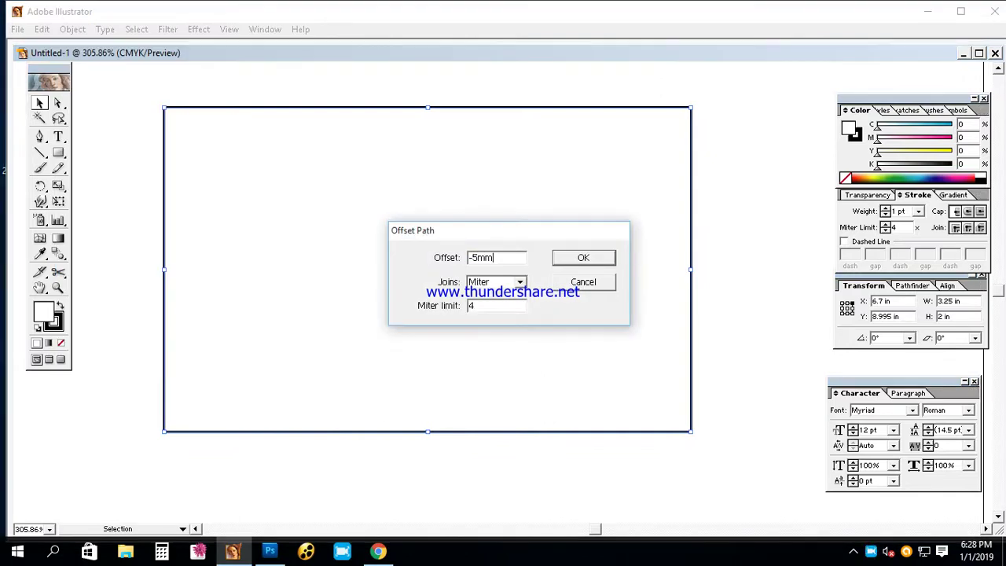
pyautogui.press('Return')
pyautogui.click(213, 318)
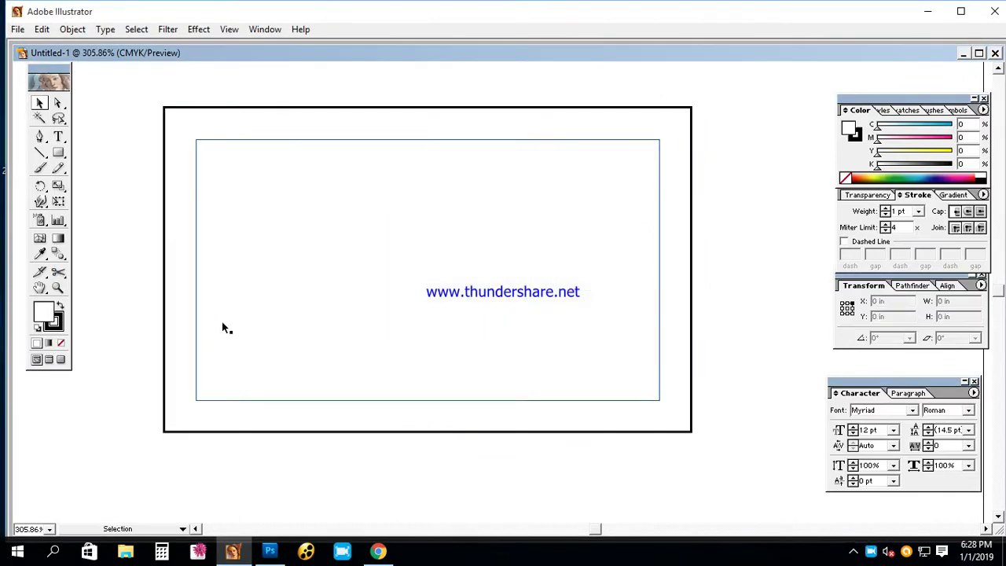
# - With fill set to None, draw a closed roof outline peaking left of centre across the card top
pyautogui.click(60, 343)
pyautogui.press('p')
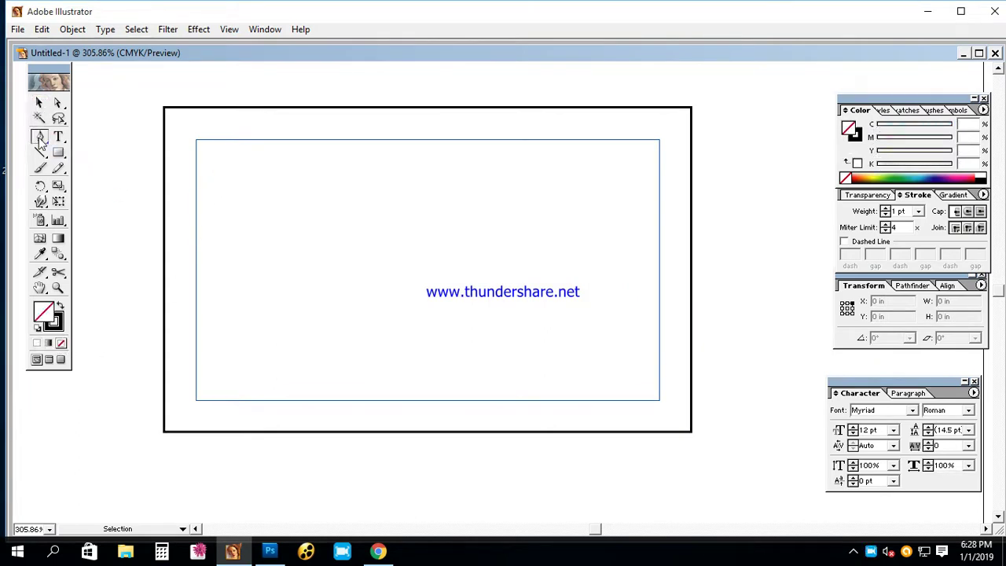
pyautogui.click(164, 248)
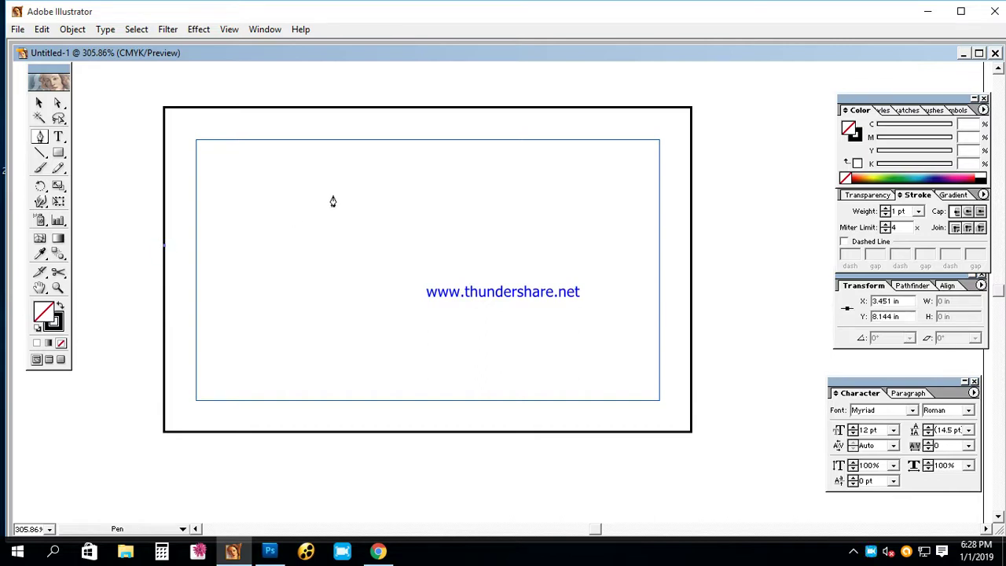
pyautogui.click(324, 143)
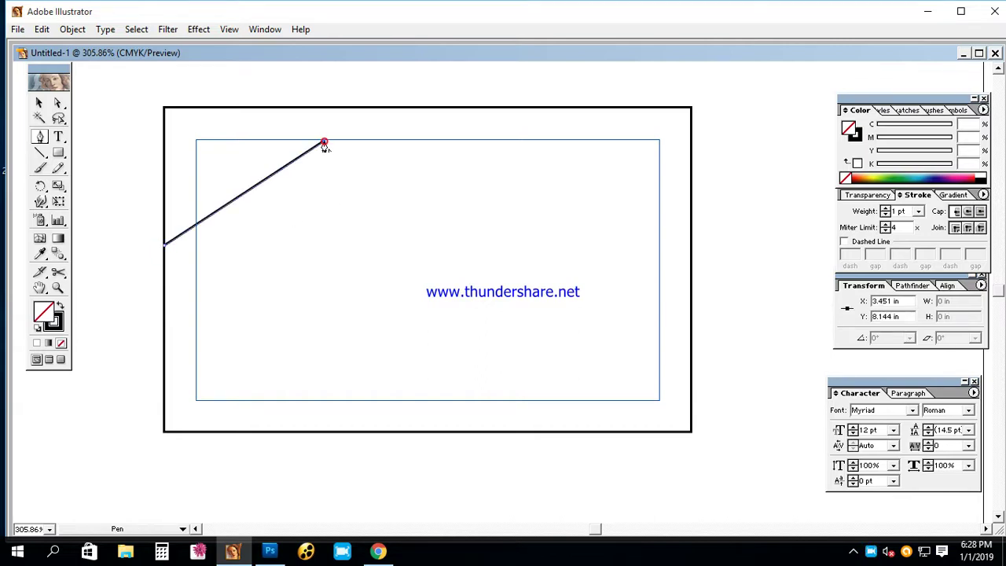
pyautogui.click(689, 273)
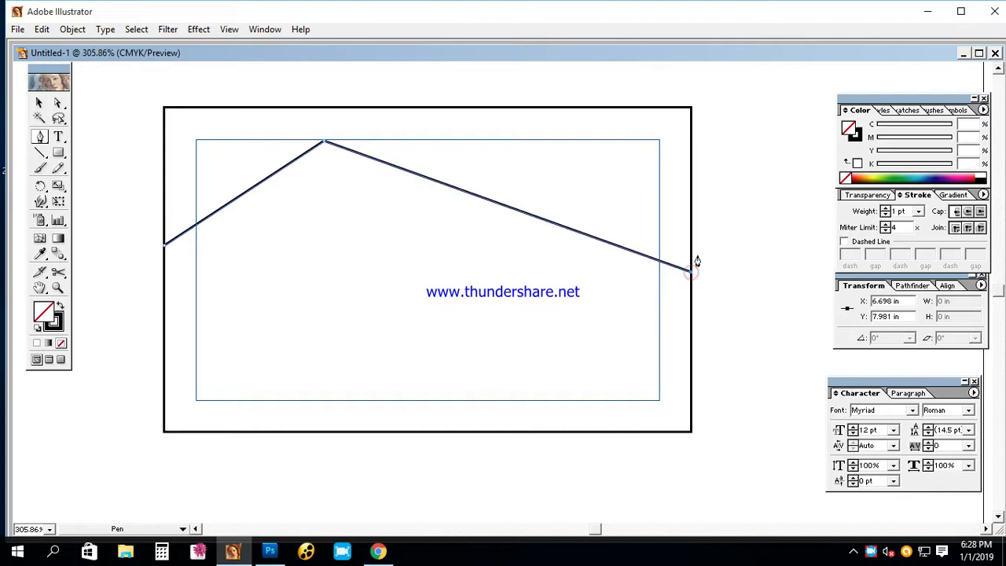
pyautogui.click(691, 110)
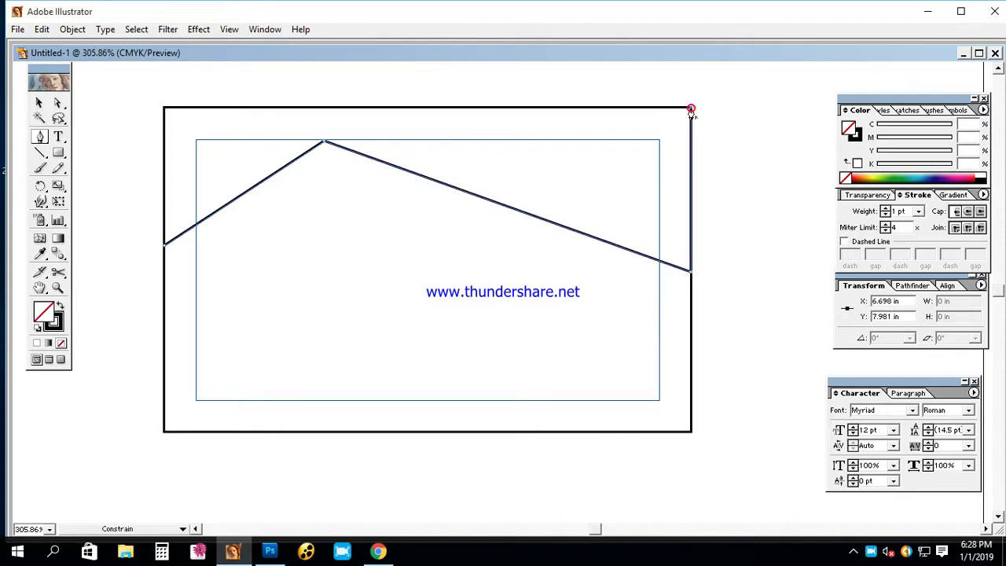
pyautogui.click(164, 109)
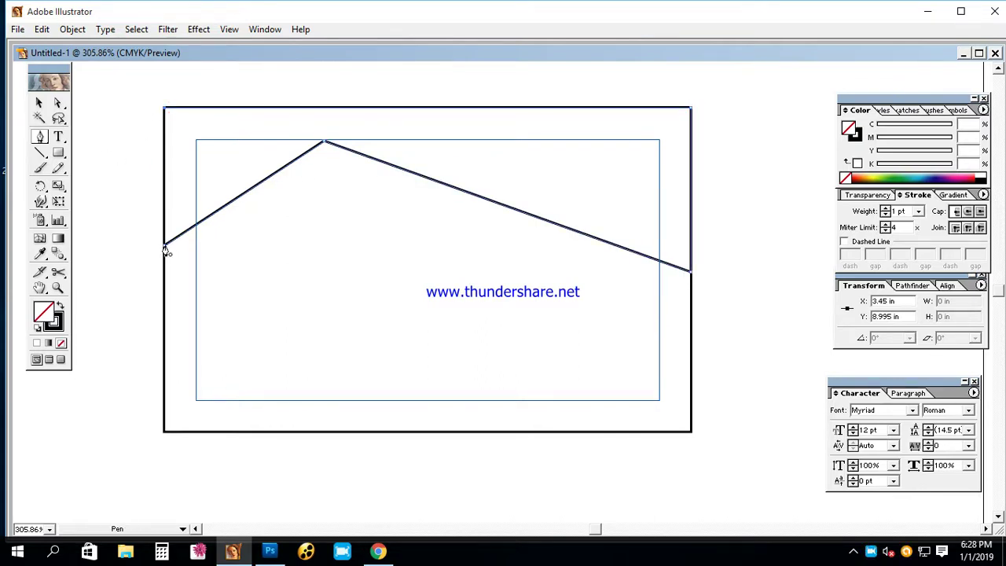
pyautogui.click(165, 245)
# - Fill the roof shape black by swapping fill and stroke
pyautogui.click(38, 103)
pyautogui.click(59, 307)
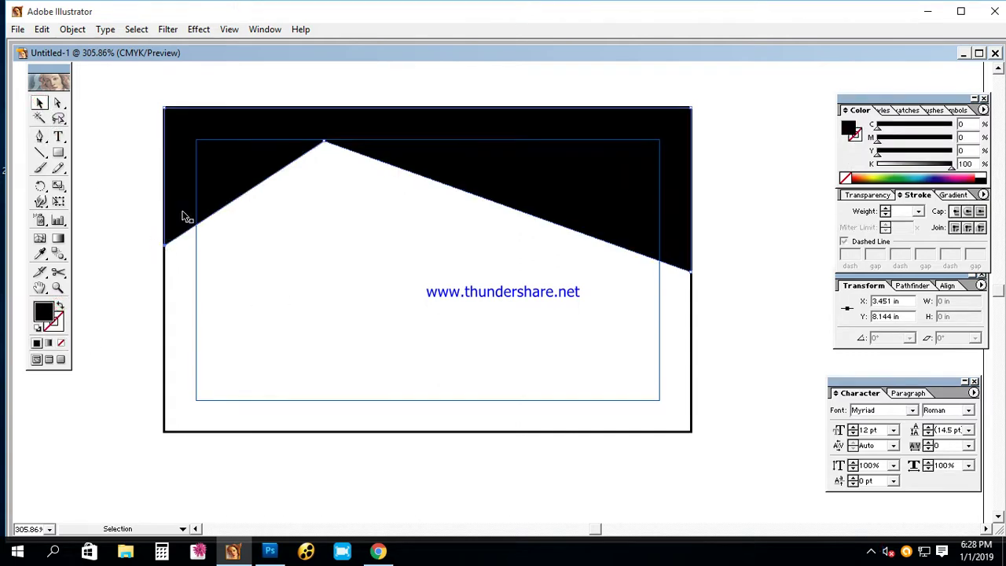
pyautogui.click(131, 181)
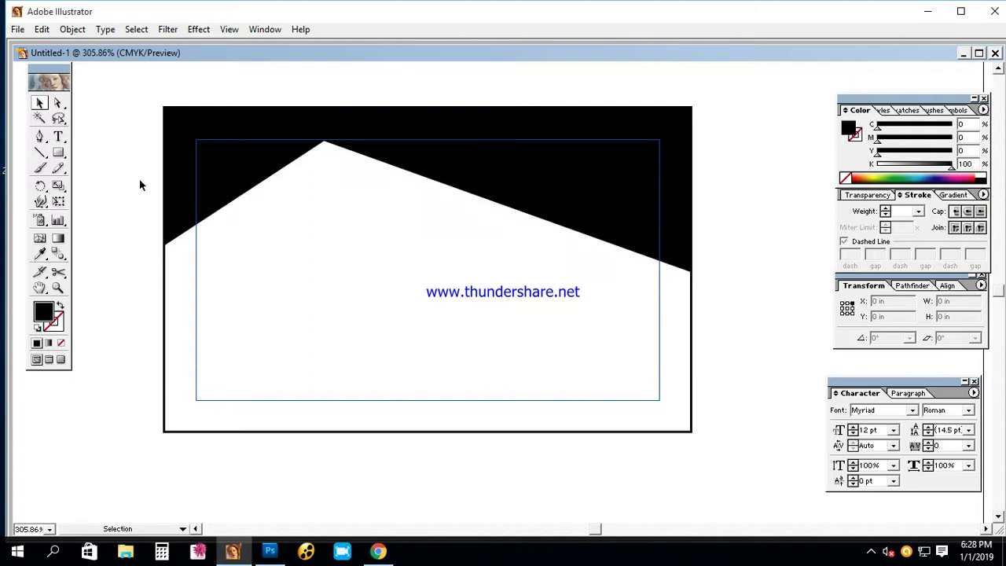
pyautogui.moveTo(66, 157); pyautogui.dragTo(108, 154)
# - Draw a rounded rectangle near the card centre, delete its right rounded end, and move it right
pyautogui.moveTo(318, 259); pyautogui.dragTo(563, 313)
pyautogui.click(58, 103)
pyautogui.click(590, 284)
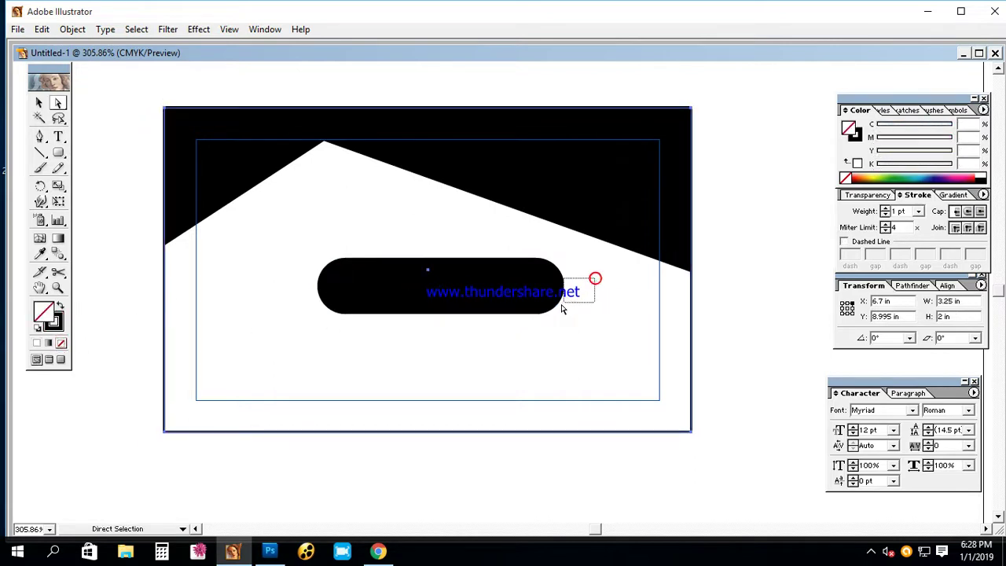
pyautogui.click(561, 308)
pyautogui.press('Delete')
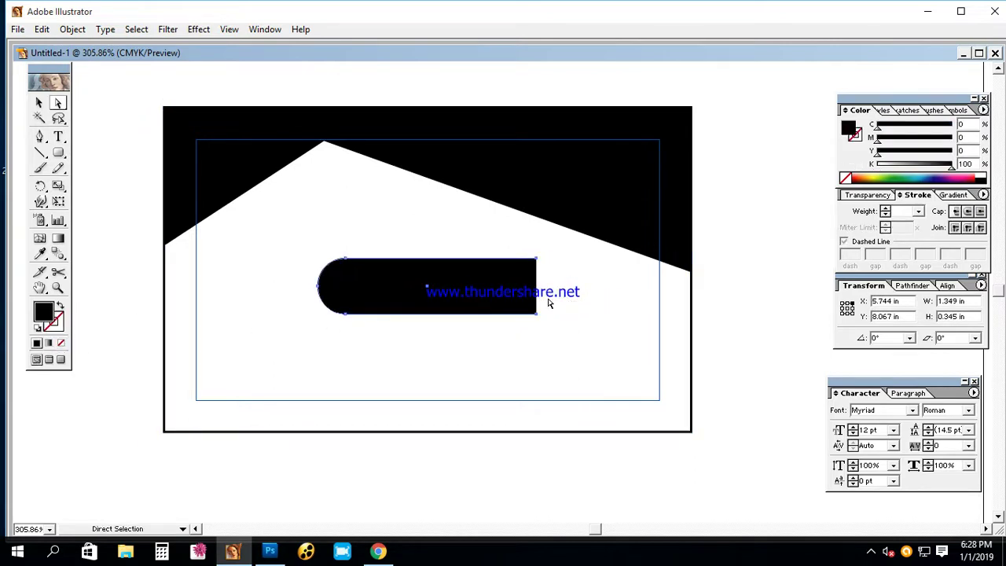
pyautogui.click(40, 102)
pyautogui.moveTo(441, 289)
pyautogui.mouseDown()
pyautogui.moveTo(506, 286)
pyautogui.moveTo(507, 308)
pyautogui.mouseUp()
# - Fill the tab dark red (C10 M100 Y100 K50)
pyautogui.press('shift')
pyautogui.click(539, 268)
pyautogui.moveTo(971, 123); pyautogui.dragTo(940, 134)
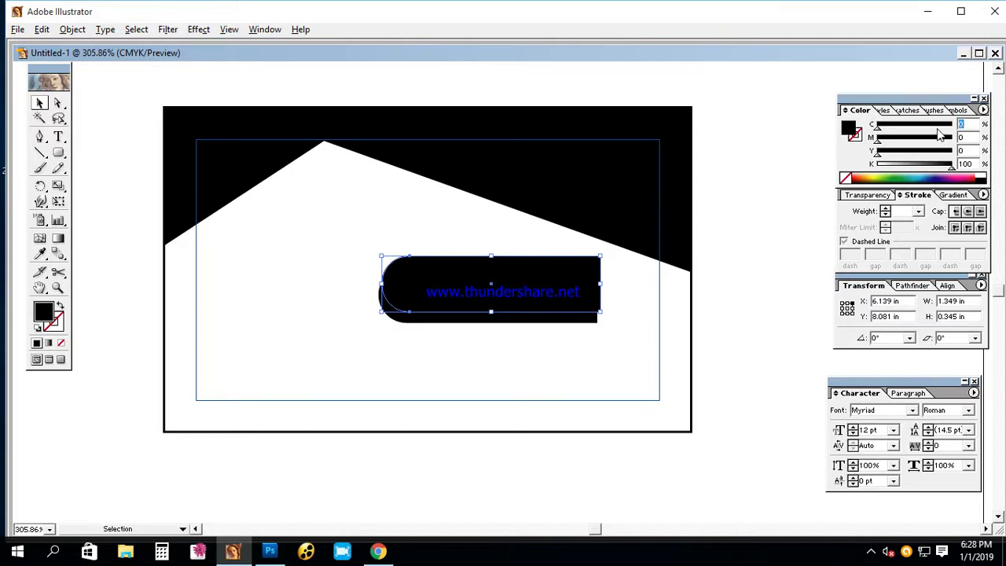
pyautogui.write('00')
pyautogui.press('Tab')
pyautogui.write('100')
pyautogui.press('Tab')
pyautogui.write('0')
pyautogui.press('Return')
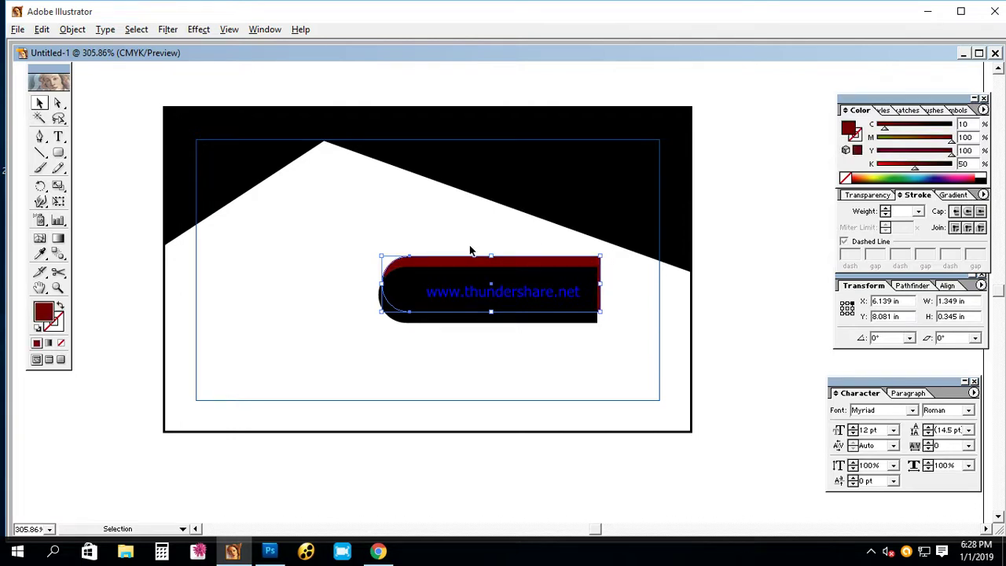
# - Paste a copy of the tab in front and fill it green
pyautogui.hotkey('ctrl', 'f')
pyautogui.click(971, 124)
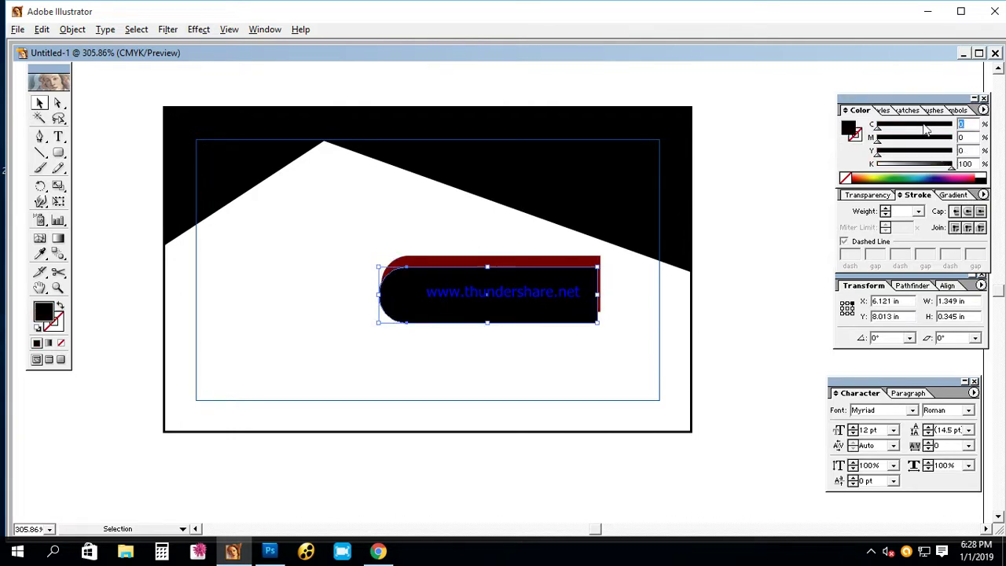
pyautogui.write('50')
pyautogui.press('Tab')
pyautogui.press('Tab')
pyautogui.write('100')
pyautogui.press('Tab')
pyautogui.write('0')
pyautogui.press('Tab')
pyautogui.click(897, 178)
# - Nudge the green tab up and left so the red copy peeks out behind it
pyautogui.hotkey('ctrl', 'space')
pyautogui.moveTo(345, 204); pyautogui.dragTo(629, 398)
pyautogui.moveTo(621, 314); pyautogui.dragTo(606, 309)
pyautogui.click(817, 237)
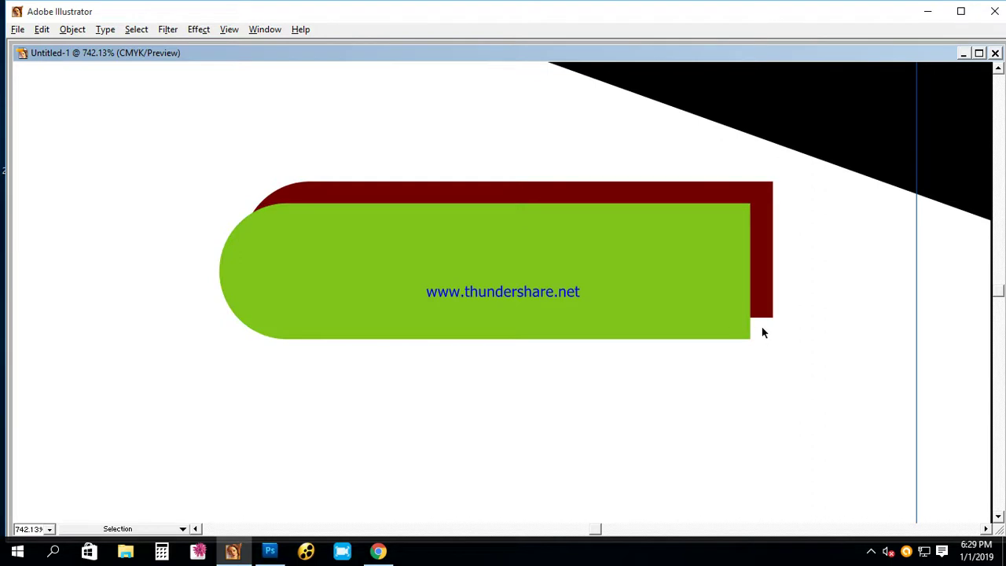
# - Group the green and dark red tabs and scale the group down
pyautogui.rightClick(710, 263)
pyautogui.click(767, 235)
pyautogui.keyDown('shift'); pyautogui.click(673, 240); pyautogui.keyUp('shift')
pyautogui.rightClick(673, 240)
pyautogui.click(692, 278)
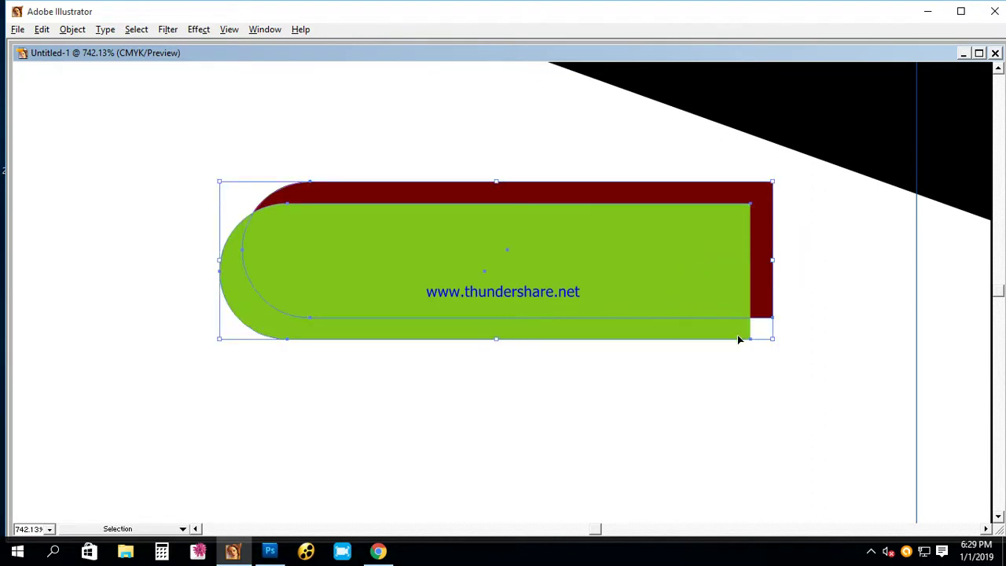
pyautogui.moveTo(772, 340); pyautogui.dragTo(634, 304)
# - Reflect the grouped tab across the vertical axis so its rounded end faces right
pyautogui.press('Tab')
pyautogui.press('z')
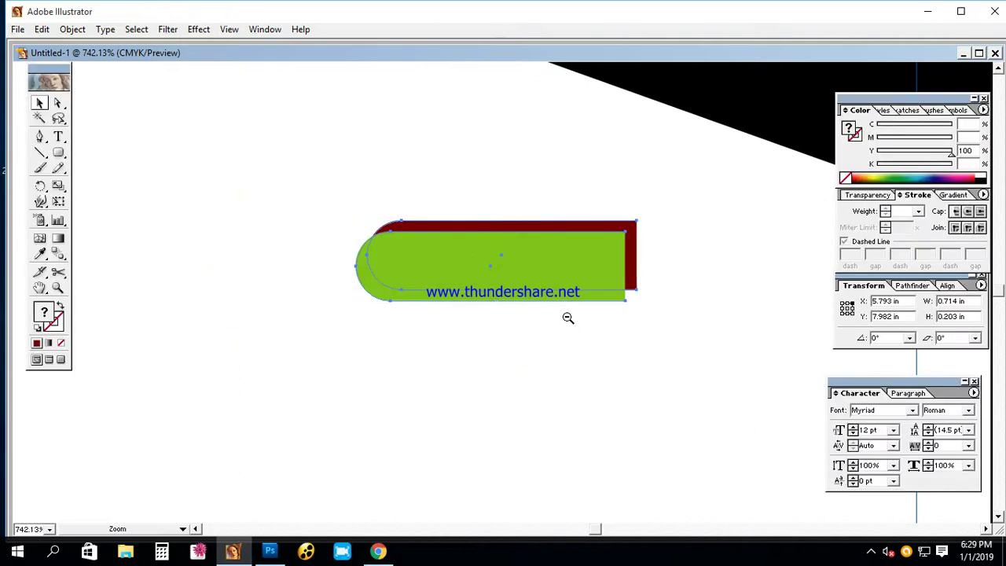
pyautogui.keyDown('alt'); pyautogui.click(565, 316); pyautogui.keyUp('alt')
pyautogui.press('Tab')
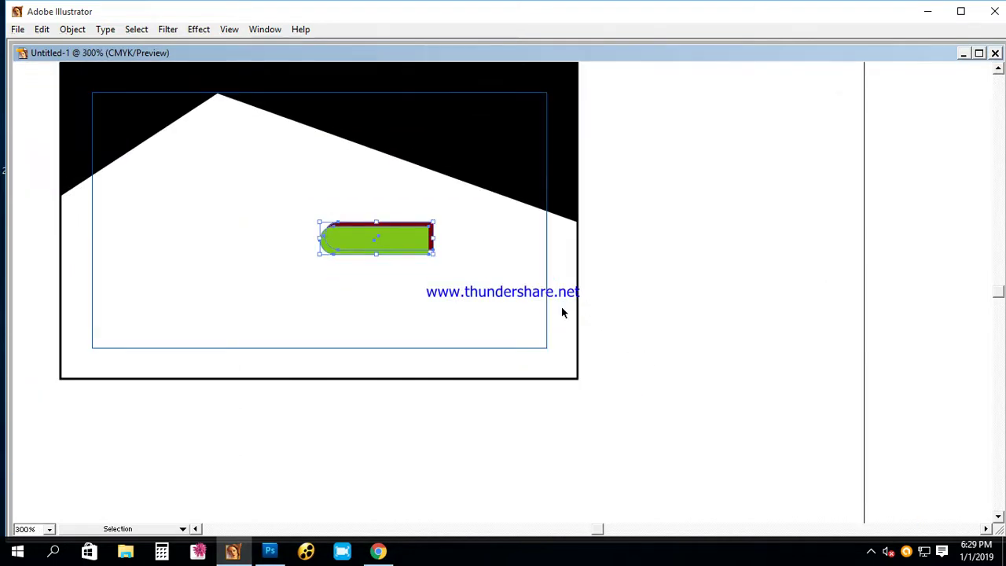
pyautogui.moveTo(346, 232); pyautogui.dragTo(433, 231)
pyautogui.hotkey('ctrl', 'space')
pyautogui.moveTo(306, 168); pyautogui.dragTo(739, 420)
pyautogui.moveTo(449, 272); pyautogui.dragTo(549, 301)
pyautogui.press('v')
pyautogui.click(543, 238)
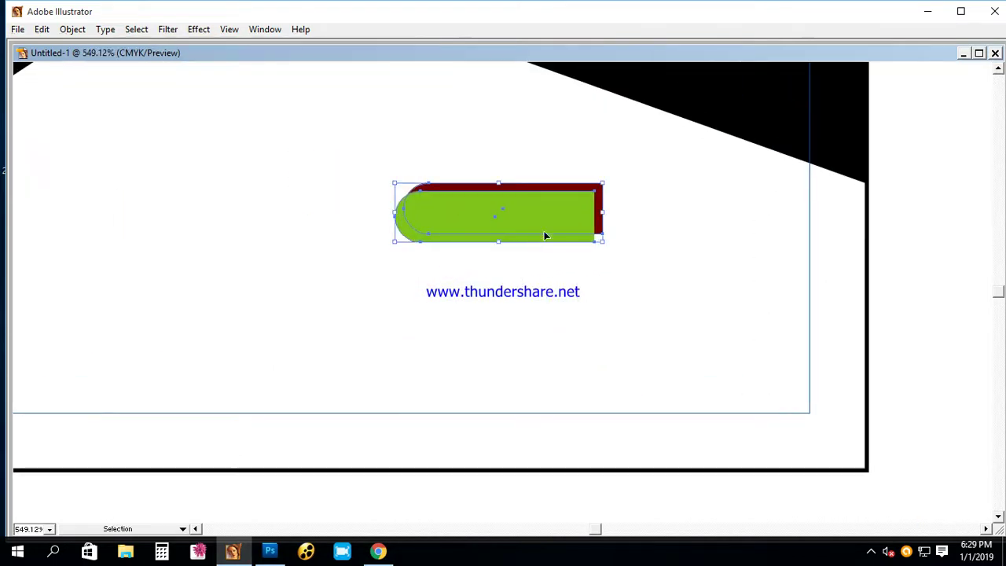
pyautogui.rightClick(549, 229)
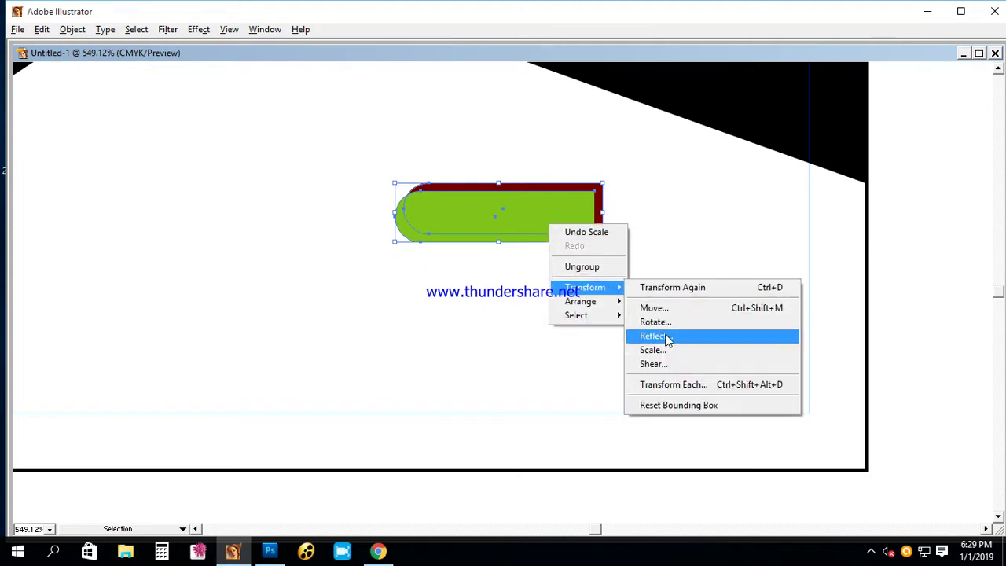
pyautogui.click(667, 336)
pyautogui.click(578, 244)
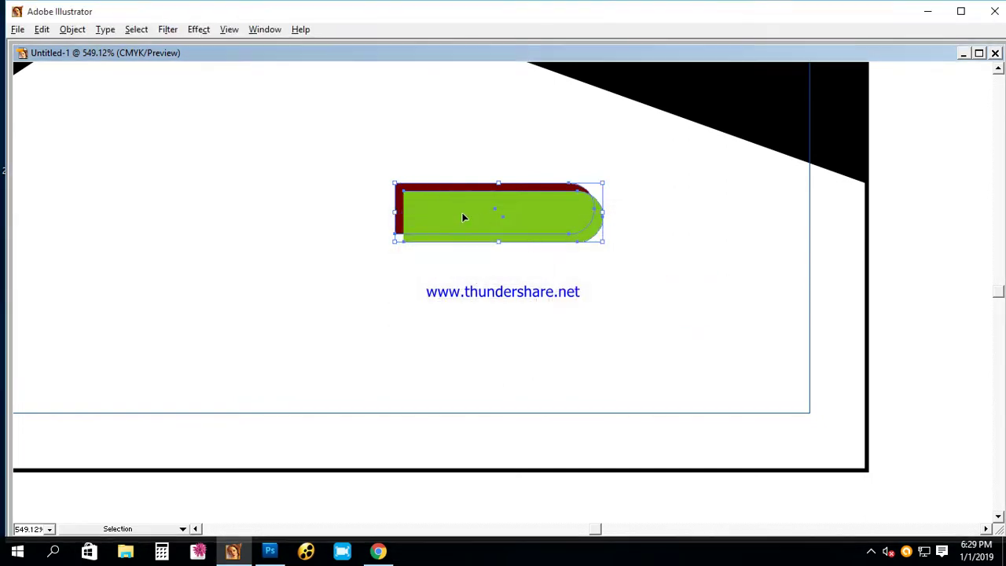
# - Move the tab toward the left edge and add stepped copies below it, shifted right
pyautogui.moveTo(373, 275); pyautogui.dragTo(656, 364)
pyautogui.moveTo(730, 321); pyautogui.dragTo(309, 281)
pyautogui.moveTo(384, 288)
pyautogui.mouseDown()
pyautogui.moveTo(409, 345)
pyautogui.moveTo(427, 351)
pyautogui.mouseUp()
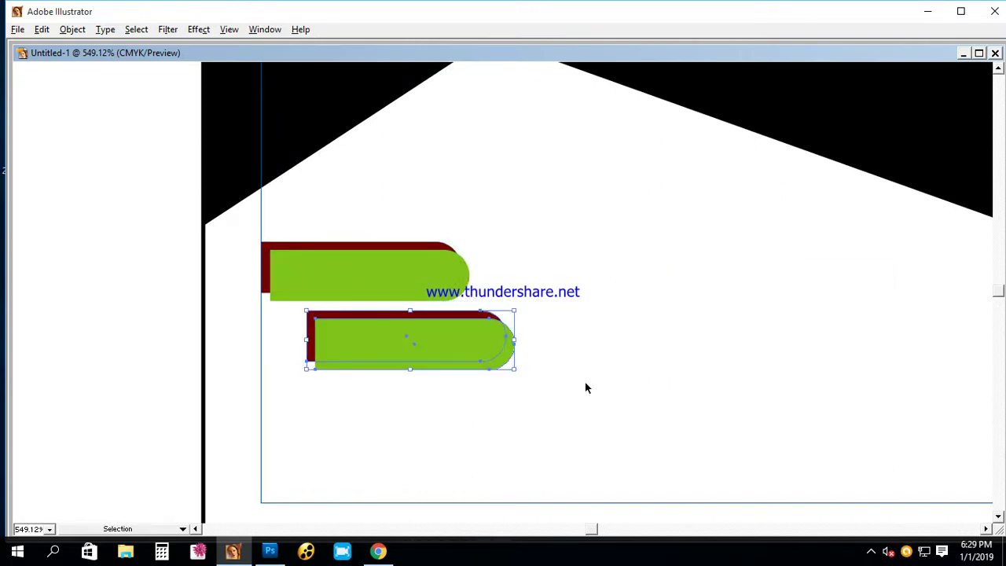
pyautogui.hotkey('ctrl', 'd')
pyautogui.hotkey('ctrl', 'd')
# - Add a fourth stepped tab and scale all four tabs down slightly
pyautogui.click(670, 360)
pyautogui.press('z')
pyautogui.keyDown('alt'); pyautogui.click(493, 344); pyautogui.keyUp('alt')
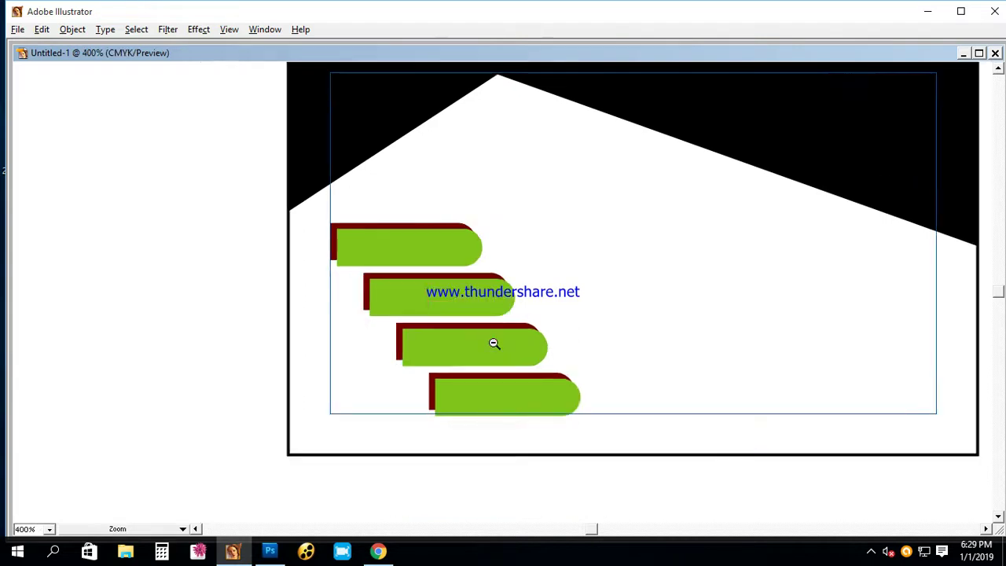
pyautogui.moveTo(265, 162); pyautogui.dragTo(837, 398)
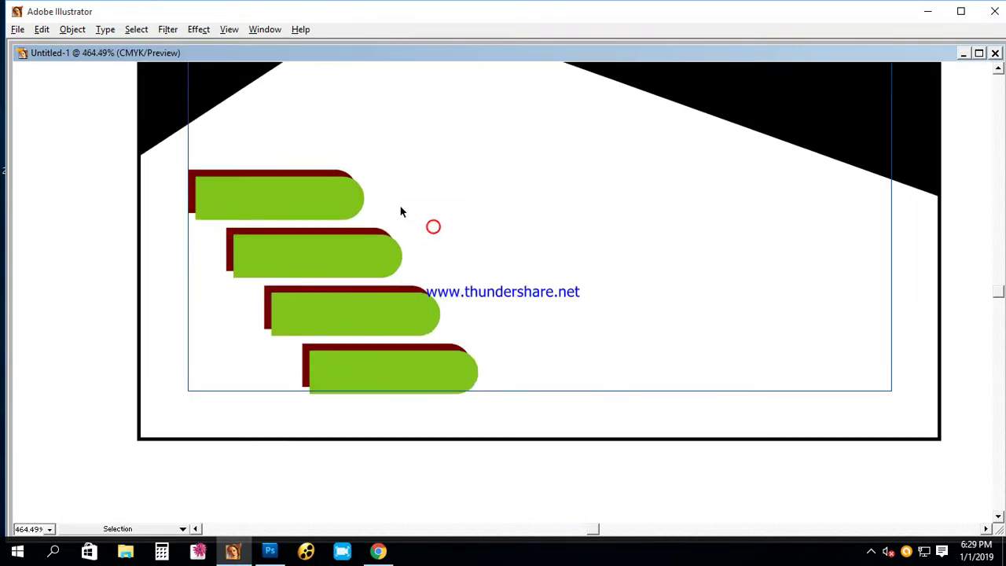
pyautogui.moveTo(292, 146); pyautogui.dragTo(406, 395)
pyautogui.moveTo(479, 393); pyautogui.dragTo(474, 390)
pyautogui.click(550, 314)
pyautogui.press('Tab')
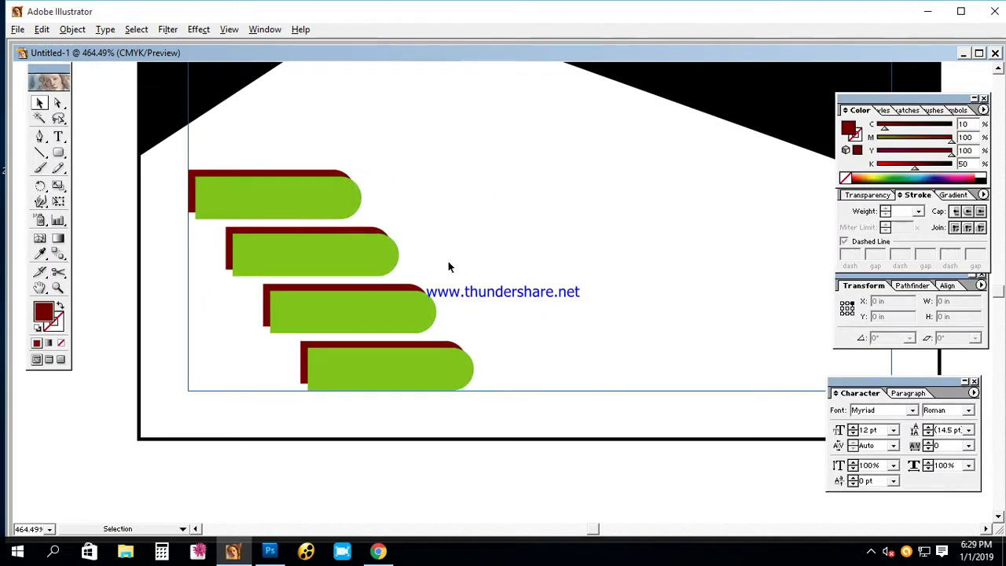
# - Darken the lower tabs' greens: cyan 75, cyan 80 with K 10, and cyan 100
pyautogui.click(57, 103)
pyautogui.click(286, 245)
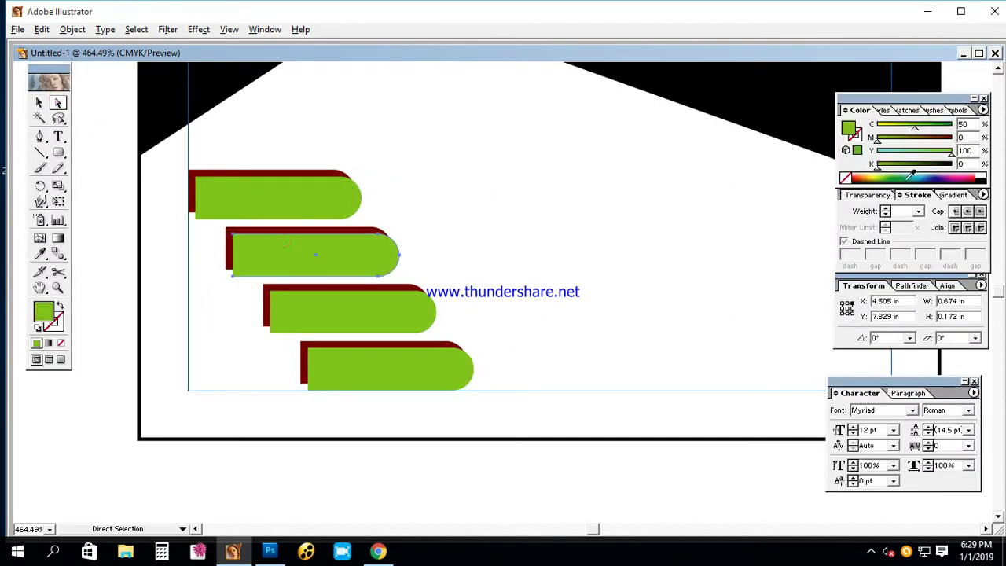
pyautogui.click(971, 124)
pyautogui.write('5')
pyautogui.press('Return')
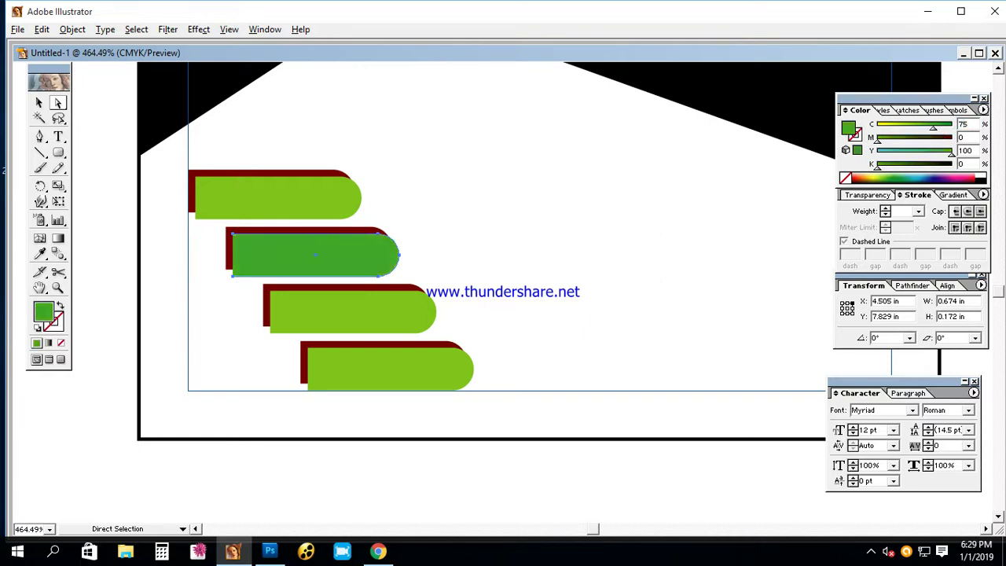
pyautogui.click(429, 295)
pyautogui.click(972, 125)
pyautogui.write('80')
pyautogui.press('Return')
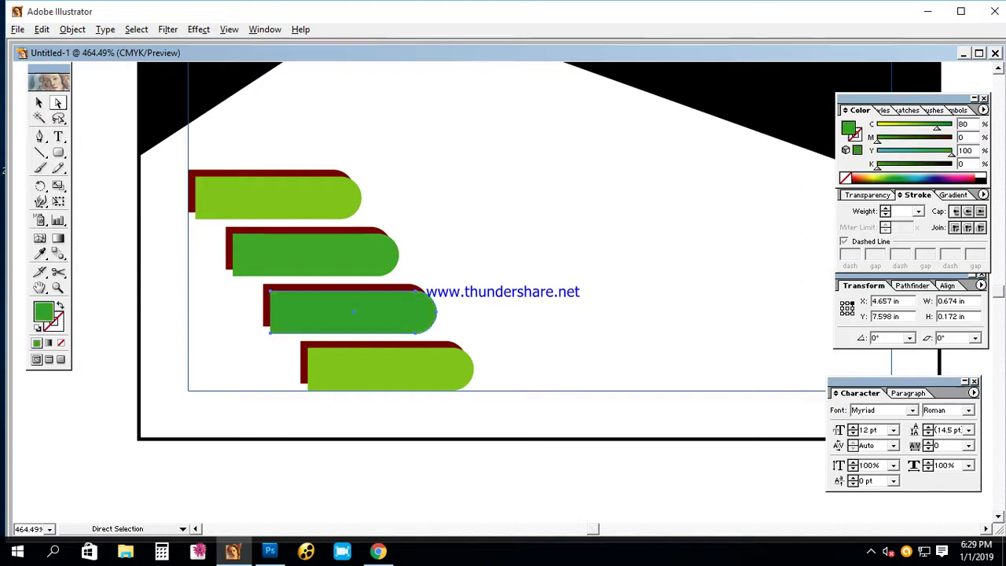
pyautogui.click(421, 382)
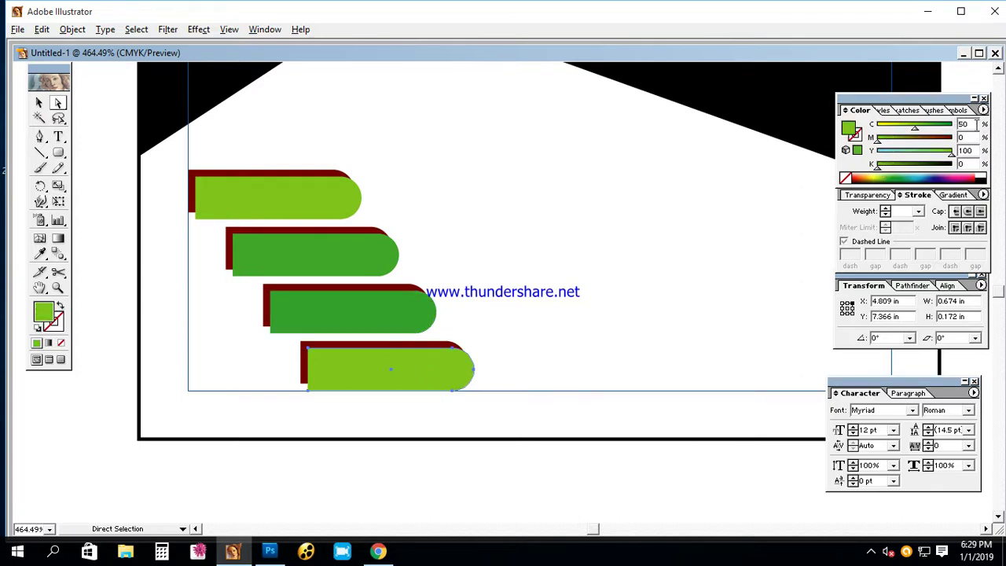
pyautogui.write('100')
pyautogui.press('Return')
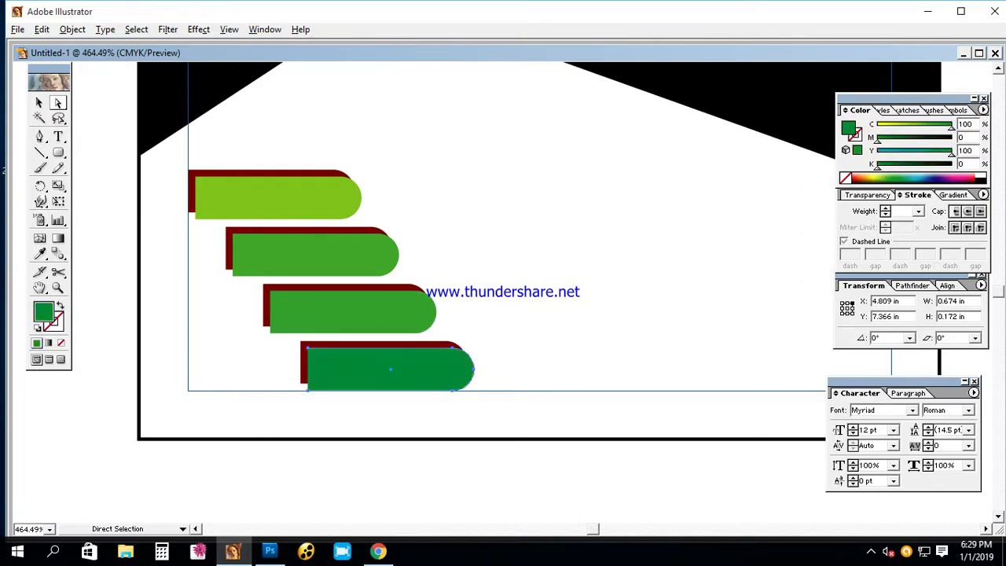
pyautogui.click(392, 312)
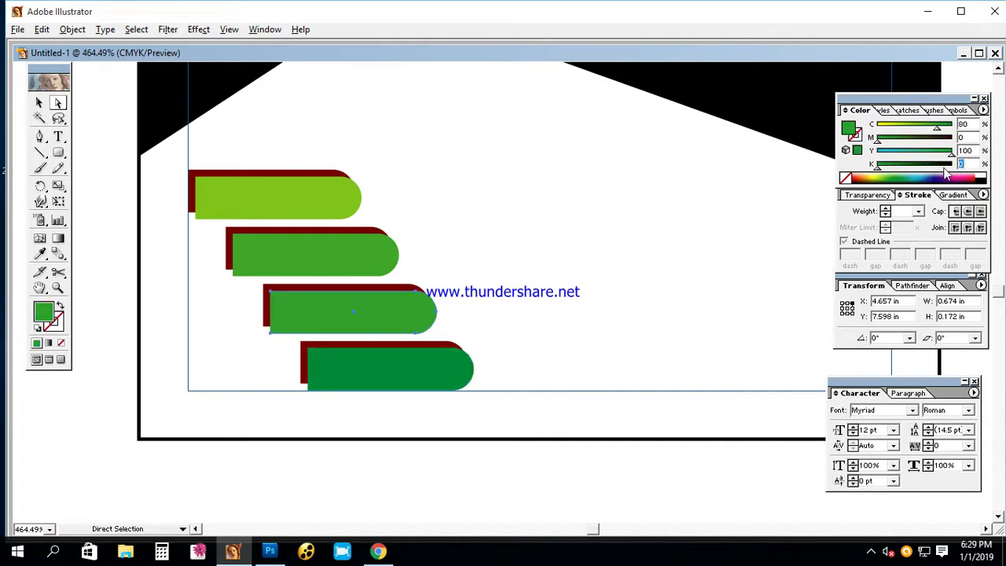
pyautogui.write('10')
pyautogui.press('Return')
# - Deselect, hide the panels, and zoom out to preview the shaded tabs
pyautogui.click(510, 213)
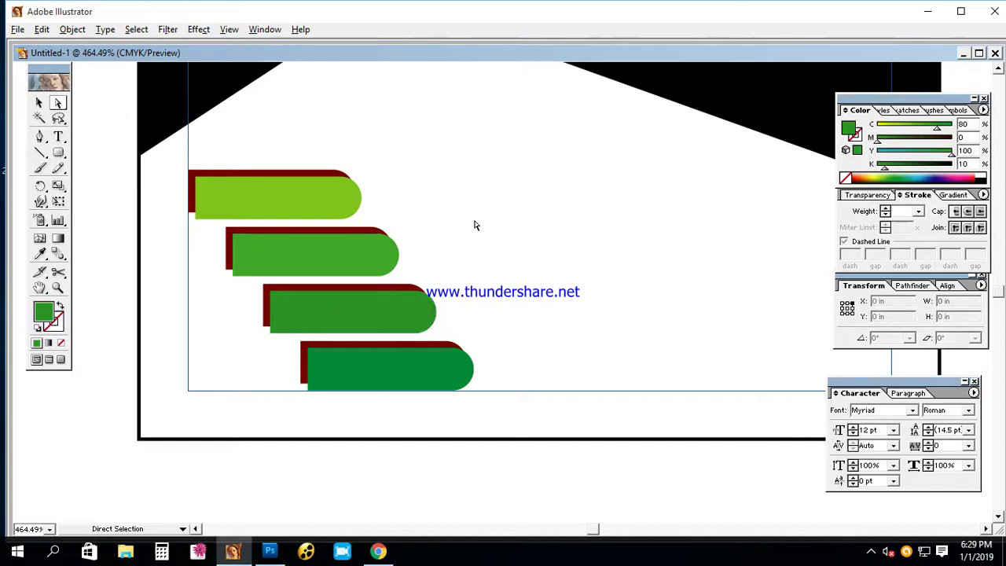
pyautogui.press('Tab')
pyautogui.press('space')
pyautogui.hotkey('ctrl', '-')
# - Recolour the black roof blue by editing its CMYK values
pyautogui.click(608, 205)
pyautogui.press('Tab')
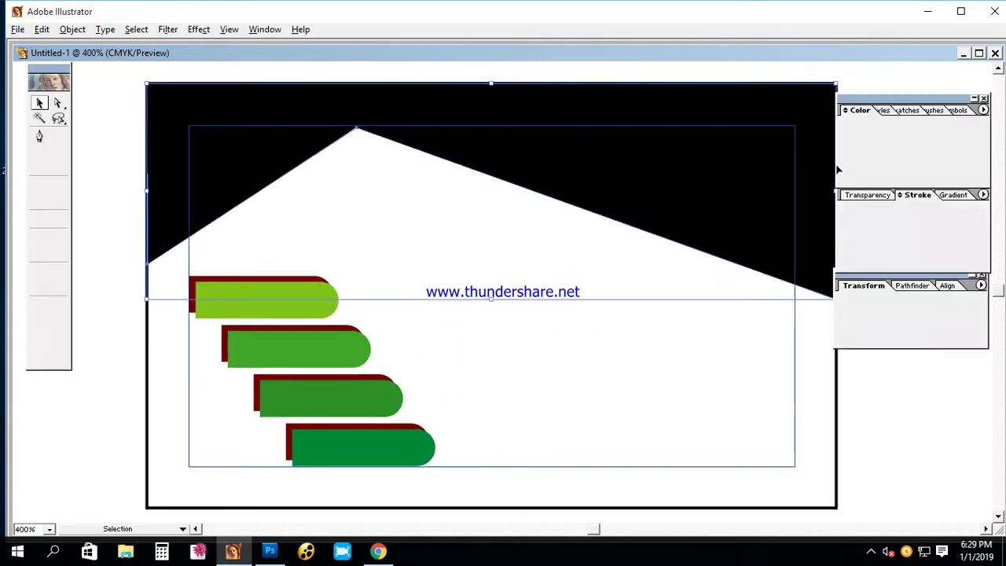
pyautogui.doubleClick(961, 124)
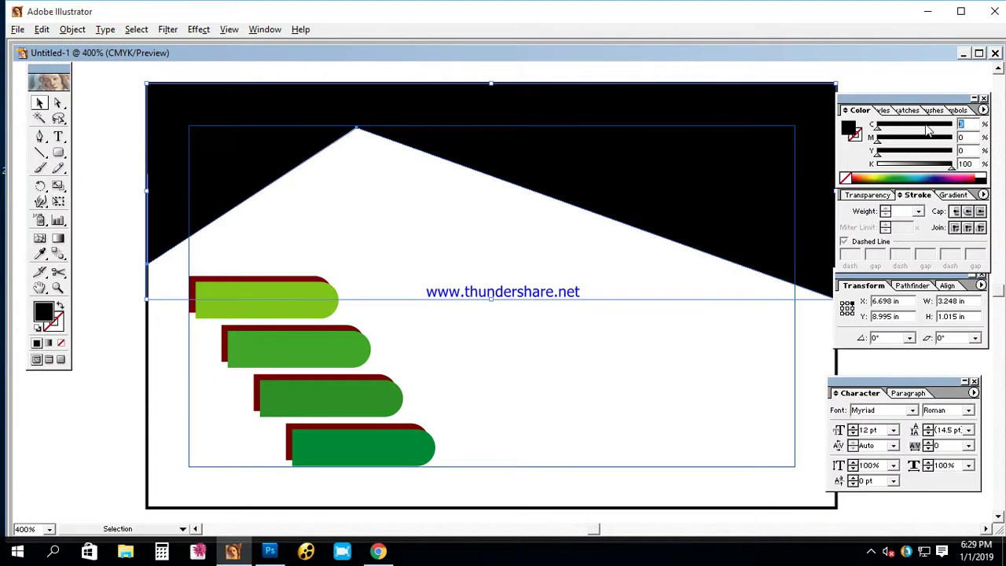
pyautogui.write('100')
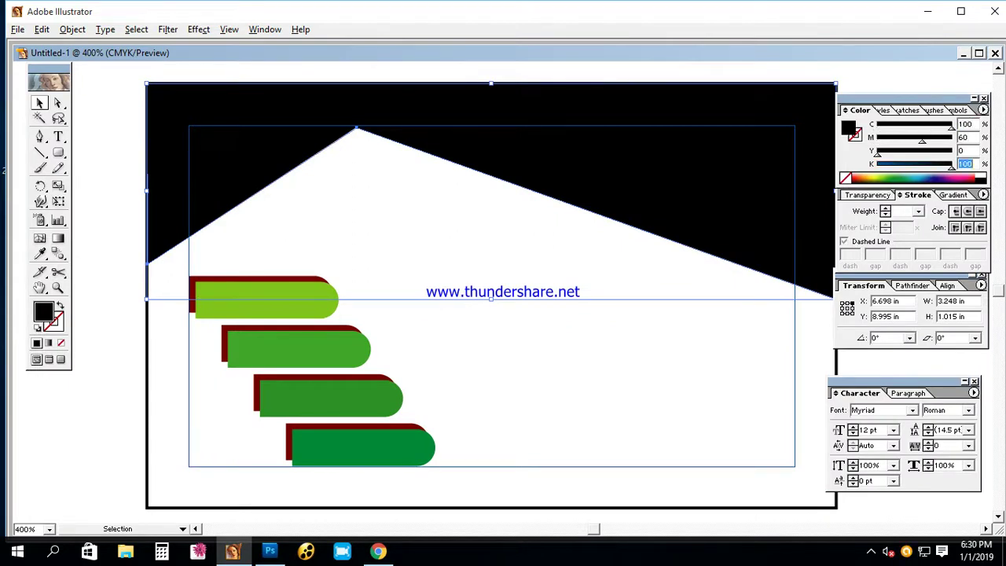
pyautogui.press('Return')
pyautogui.press('Tab')
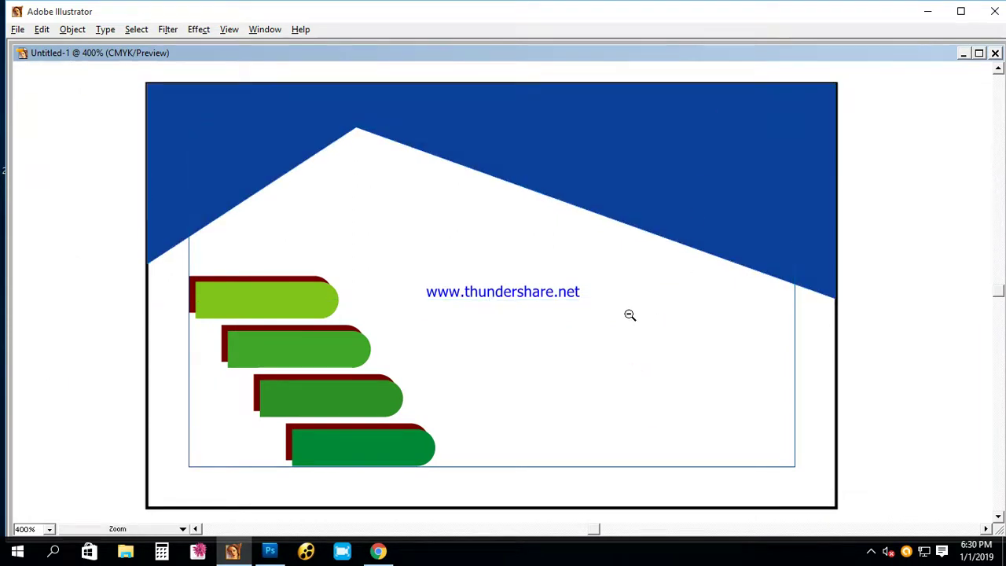
pyautogui.keyDown('ctrl'); pyautogui.keyDown('alt'); pyautogui.click(610, 328); pyautogui.keyUp('alt'); pyautogui.keyUp('ctrl')
pyautogui.moveTo(116, 122)
pyautogui.mouseDown()
pyautogui.moveTo(510, 406)
pyautogui.moveTo(608, 429)
pyautogui.mouseUp()
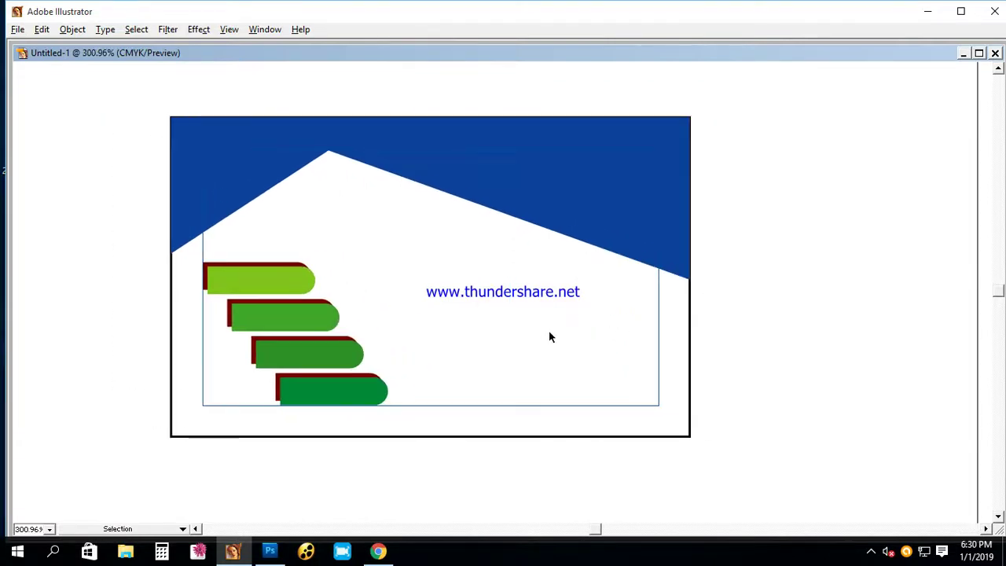
# - Nudge the roof down slightly and give it a dark navy stroke
pyautogui.press('Tab')
pyautogui.click(571, 228)
pyautogui.moveTo(565, 213); pyautogui.dragTo(565, 226)
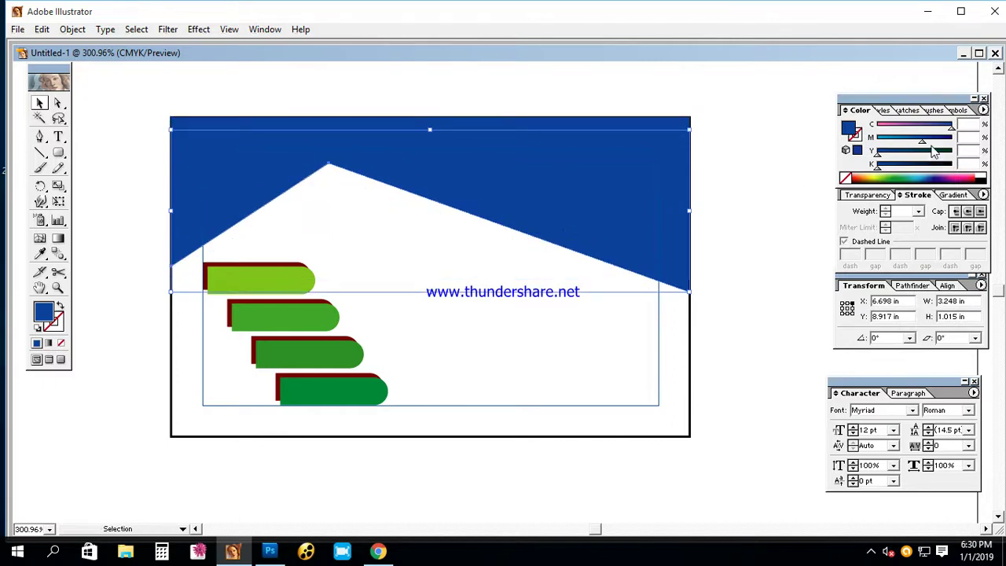
pyautogui.click(932, 151)
pyautogui.press('Tab')
pyautogui.click(757, 125)
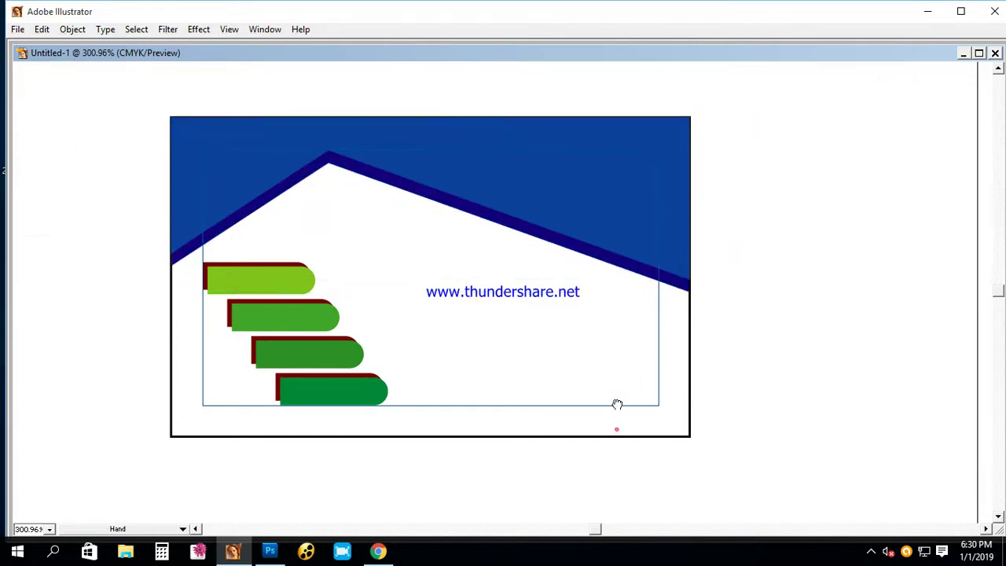
pyautogui.moveTo(617, 404); pyautogui.dragTo(618, 368)
pyautogui.moveTo(727, 416); pyautogui.dragTo(669, 391)
pyautogui.moveTo(560, 292); pyautogui.dragTo(577, 309)
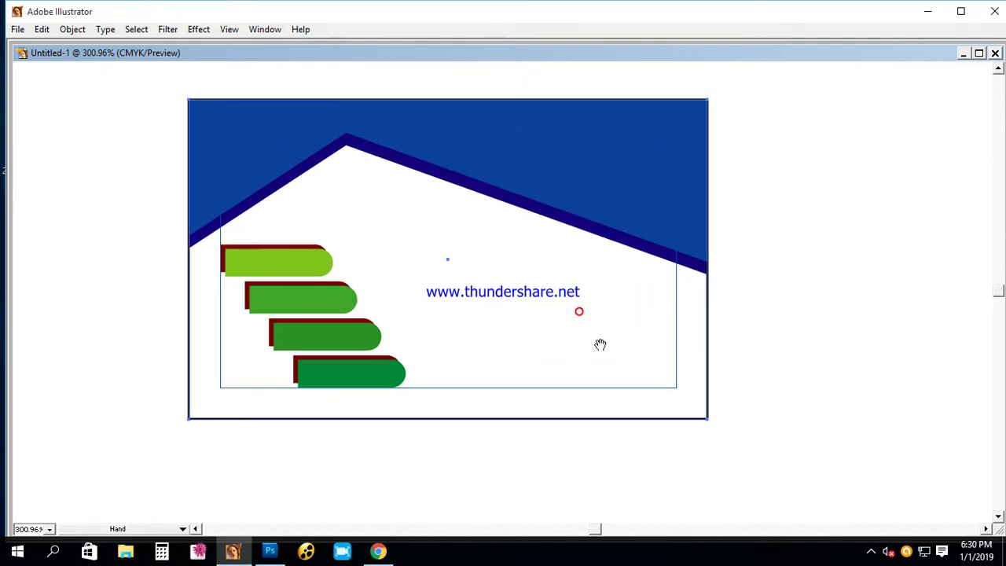
pyautogui.hotkey('ctrl', 'shift', 'a')
pyautogui.press('Tab')
# - Draw a tall rounded rectangle, fill it black, move it right, and send it backward behind the roof
pyautogui.click(59, 154)
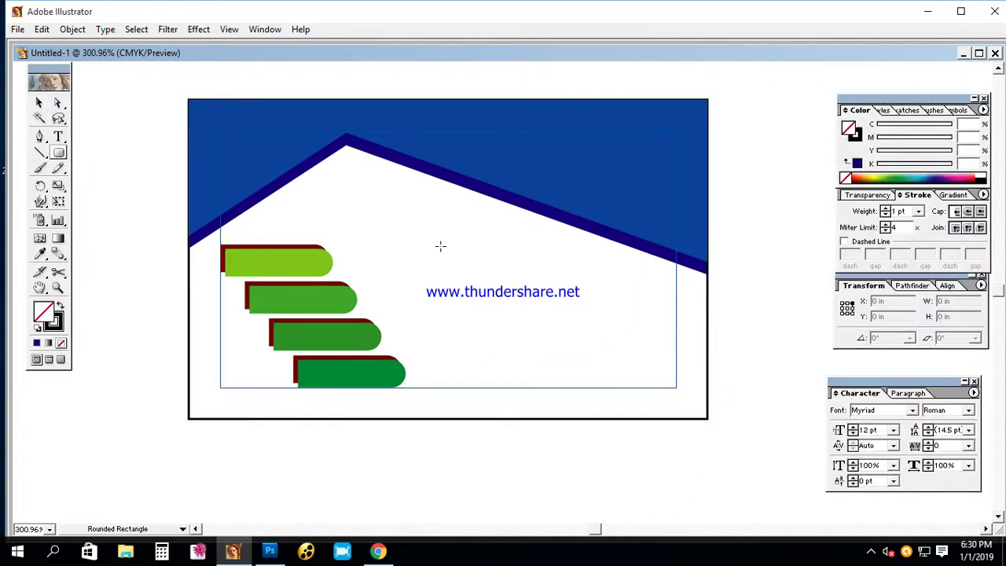
pyautogui.moveTo(462, 130); pyautogui.dragTo(570, 385)
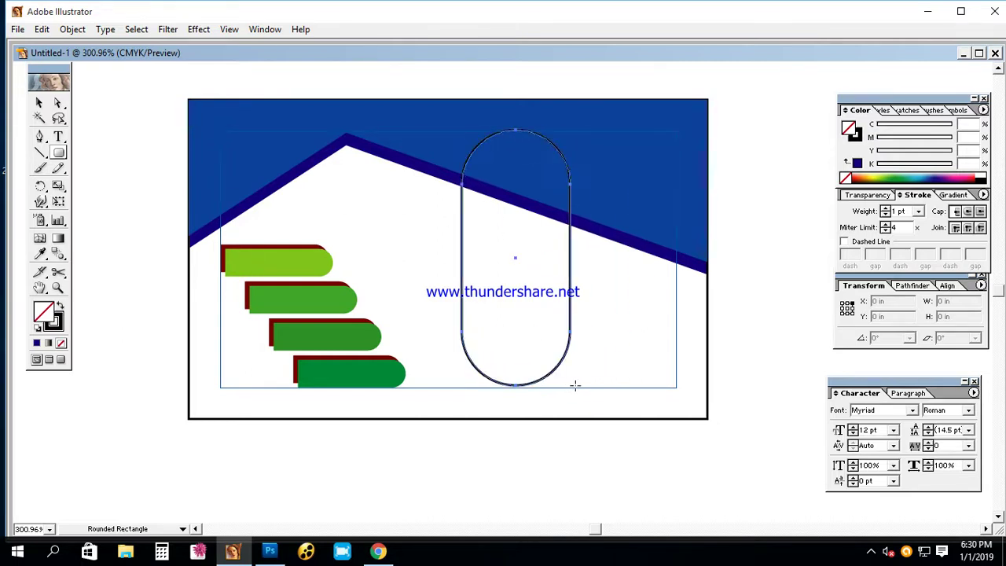
pyautogui.click(40, 102)
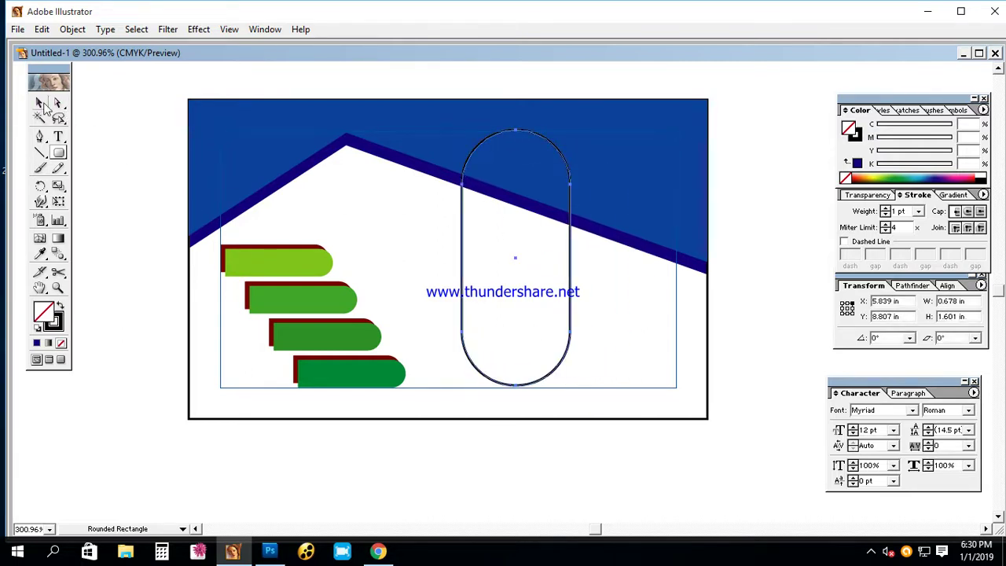
pyautogui.click(60, 306)
pyautogui.press('Tab')
pyautogui.moveTo(523, 308); pyautogui.dragTo(621, 306)
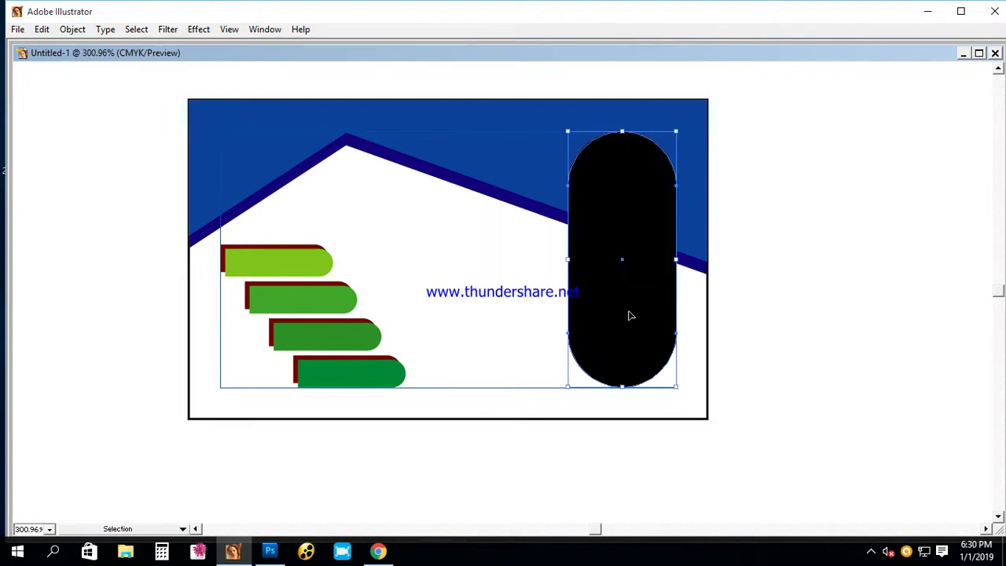
pyautogui.press('Tab')
pyautogui.hotkey('ctrl', 'shift', '[')
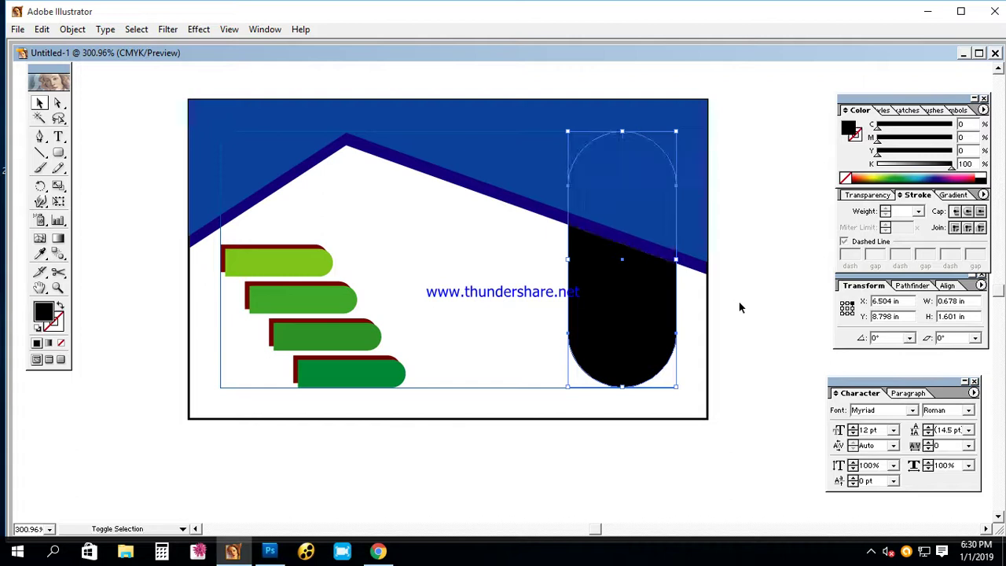
pyautogui.click(738, 307)
pyautogui.press('Tab')
pyautogui.press('Tab')
# - Type 'Home' in Impact 25 pt just above the website address
pyautogui.click(58, 136)
pyautogui.click(428, 269)
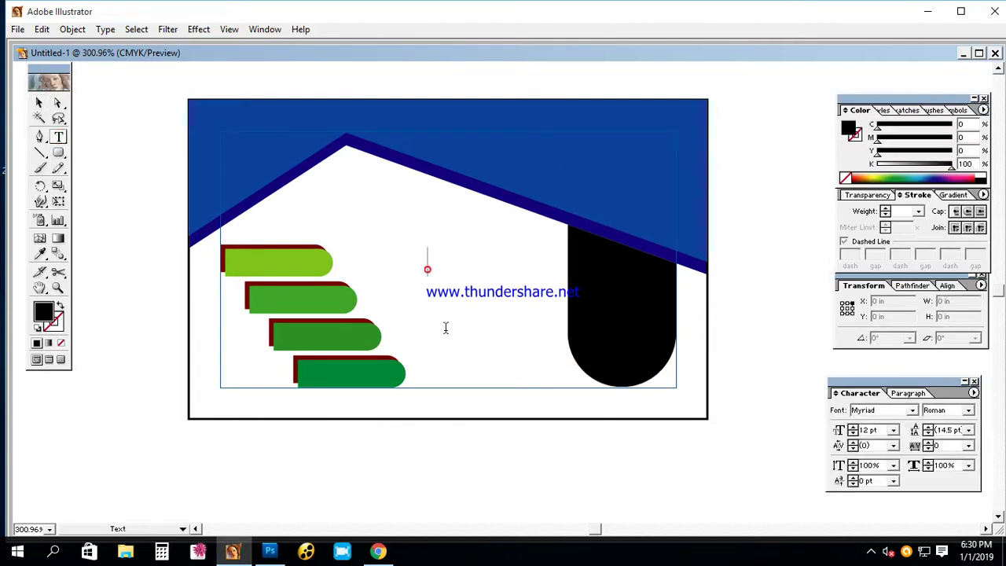
pyautogui.click(897, 408)
pyautogui.write('Impact')
pyautogui.press('Tab')
pyautogui.write('25')
pyautogui.press('Return')
pyautogui.write('H')
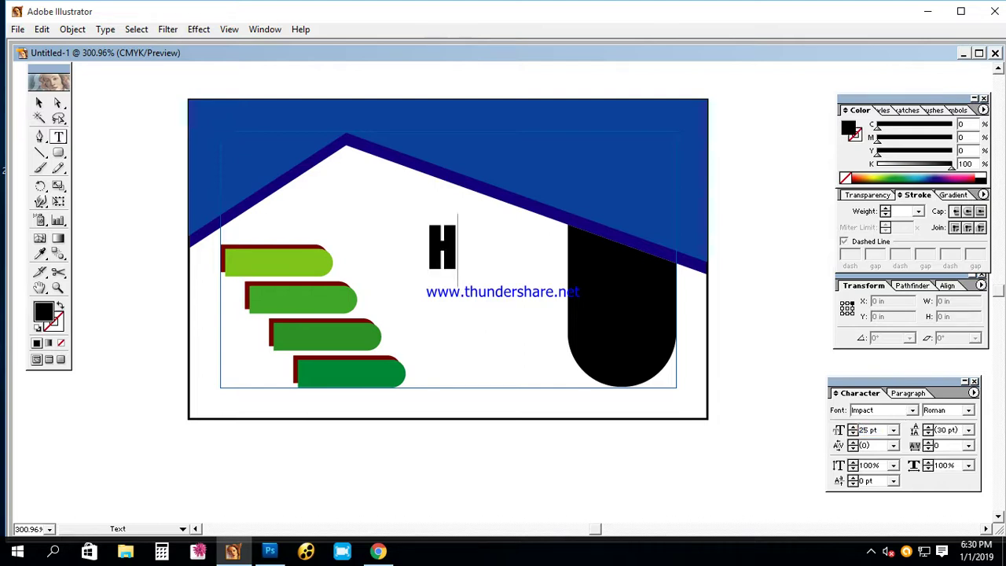
pyautogui.write('ome')
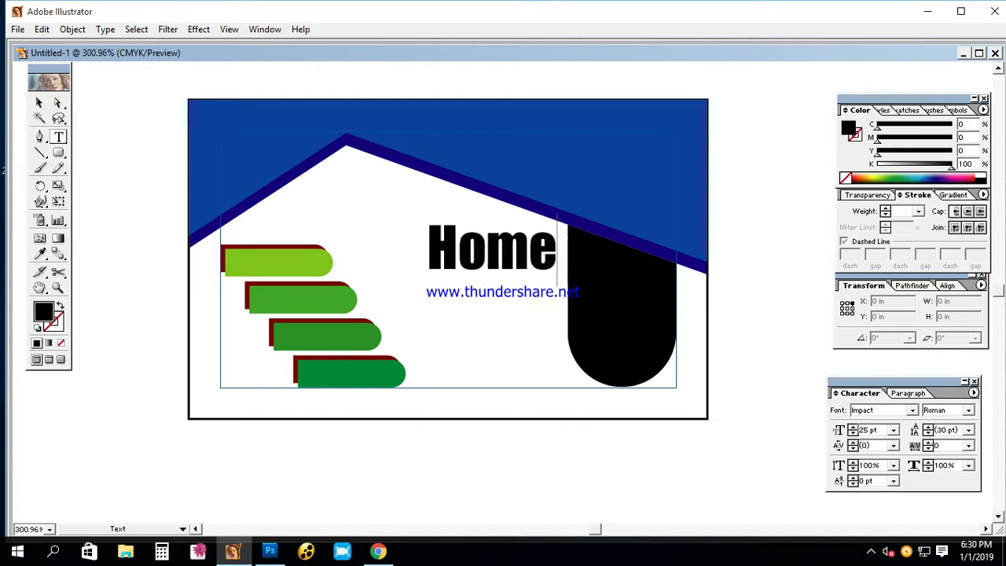
pyautogui.press('Escape')
pyautogui.press('Tab')
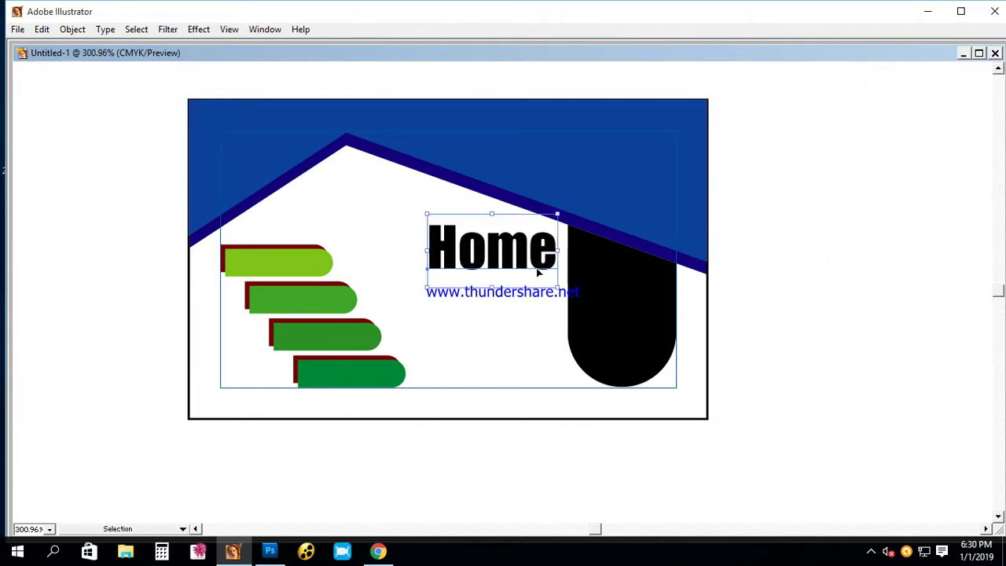
# - Raise Home toward the roofline and place a smaller duplicate just below it
pyautogui.moveTo(518, 264); pyautogui.dragTo(451, 230)
pyautogui.click(805, 264)
pyautogui.hotkey('ctrl', 'space')
pyautogui.moveTo(126, 97); pyautogui.dragTo(900, 458)
pyautogui.moveTo(421, 213); pyautogui.dragTo(420, 275)
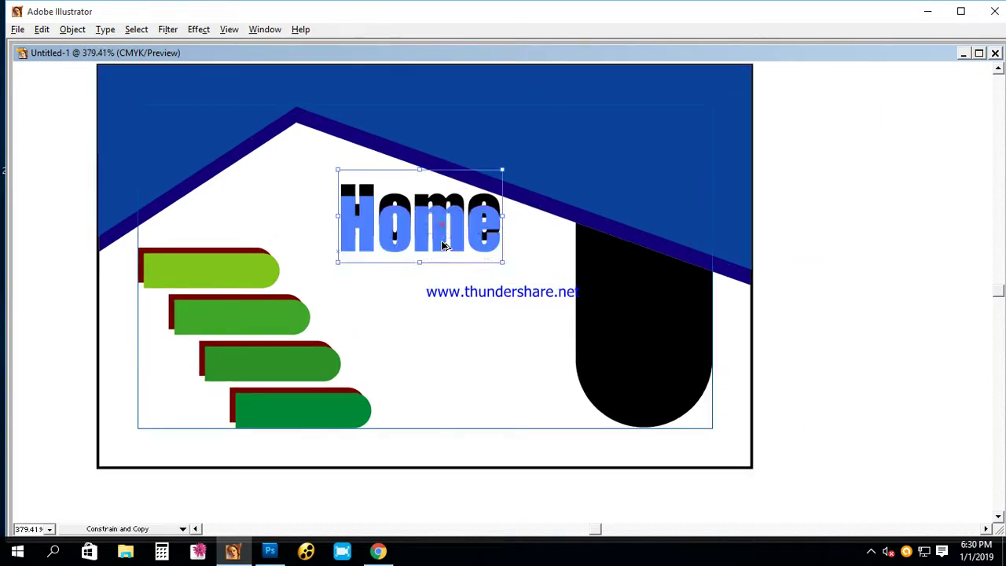
pyautogui.moveTo(500, 323)
pyautogui.mouseDown()
pyautogui.moveTo(405, 269)
pyautogui.moveTo(381, 273)
pyautogui.mouseUp()
pyautogui.press('t')
# - Retype the small copy so it reads 'Plan Consultancy'
pyautogui.doubleClick(380, 273)
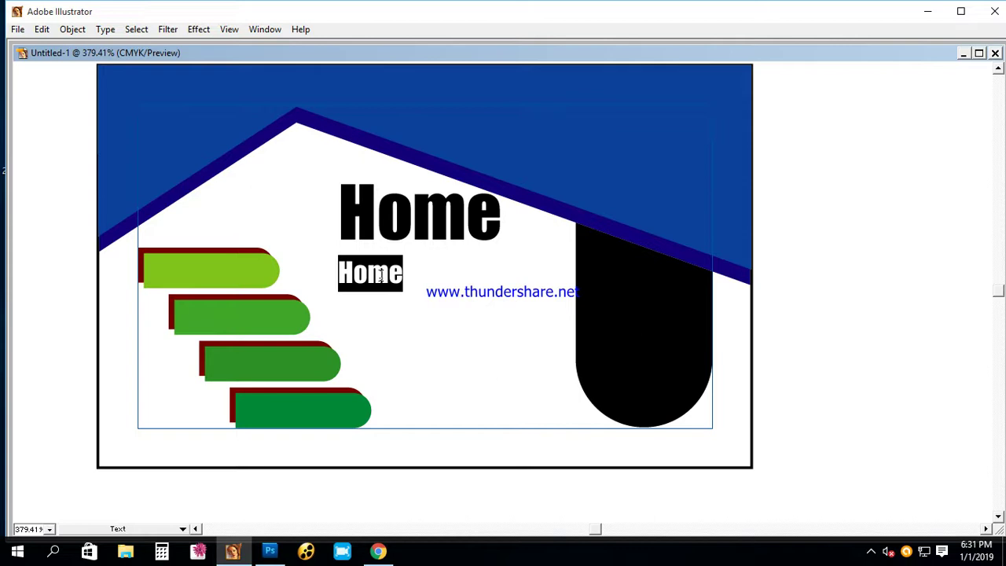
pyautogui.write('Plan')
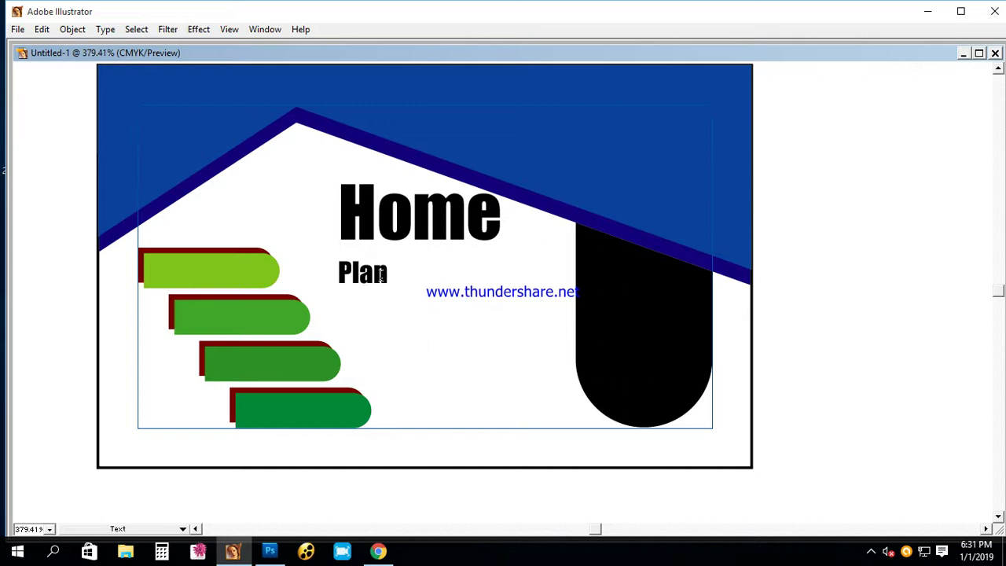
pyautogui.keyDown('ctrl'); pyautogui.click(380, 272); pyautogui.keyUp('ctrl')
pyautogui.click(380, 281)
pyautogui.write('C')
pyautogui.write('on')
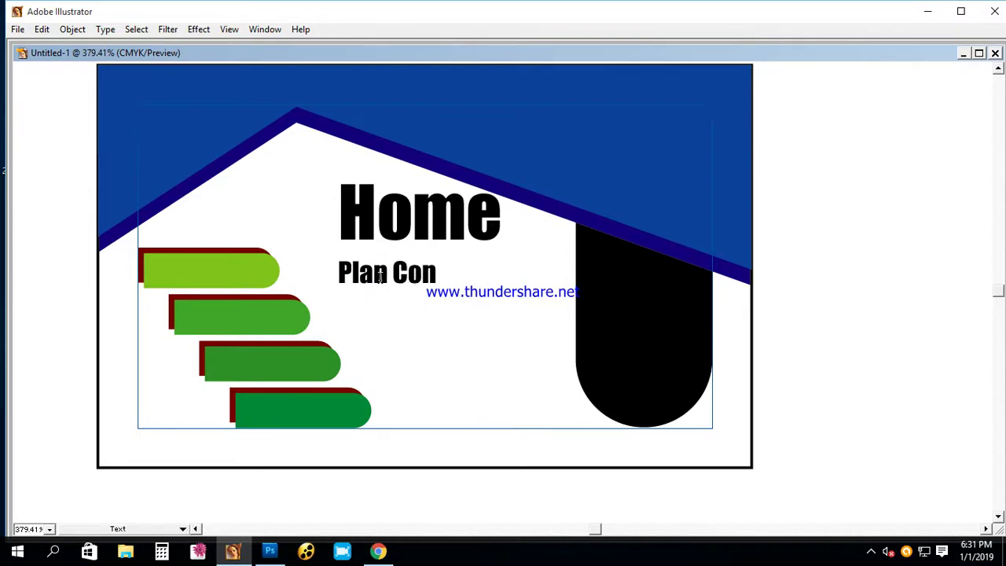
pyautogui.write('sultan')
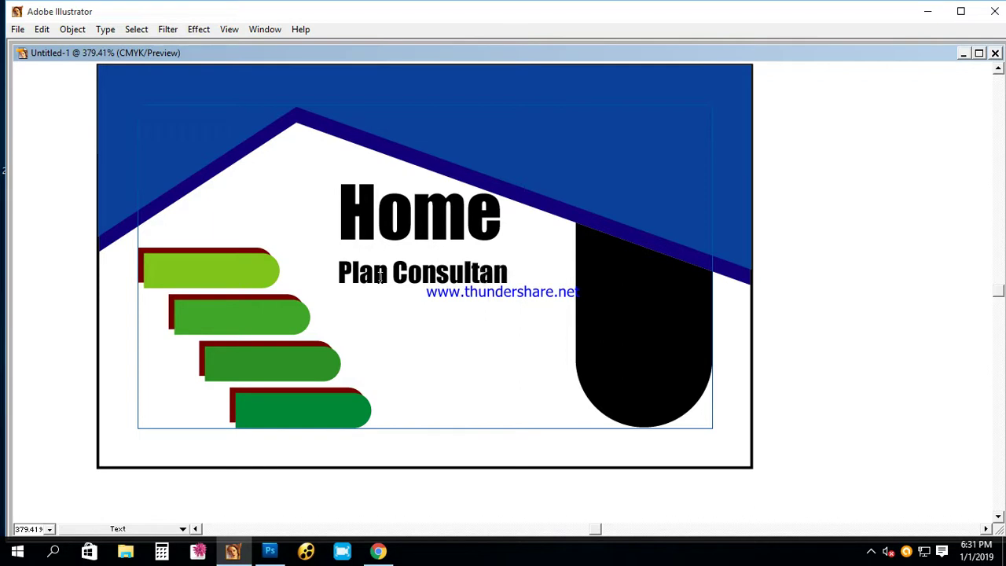
pyautogui.write('cy')
pyautogui.keyDown('ctrl'); pyautogui.click(380, 281); pyautogui.keyUp('ctrl')
# - Move Plan Consultancy up under Home and condense it to about 81% width
pyautogui.press('Tab')
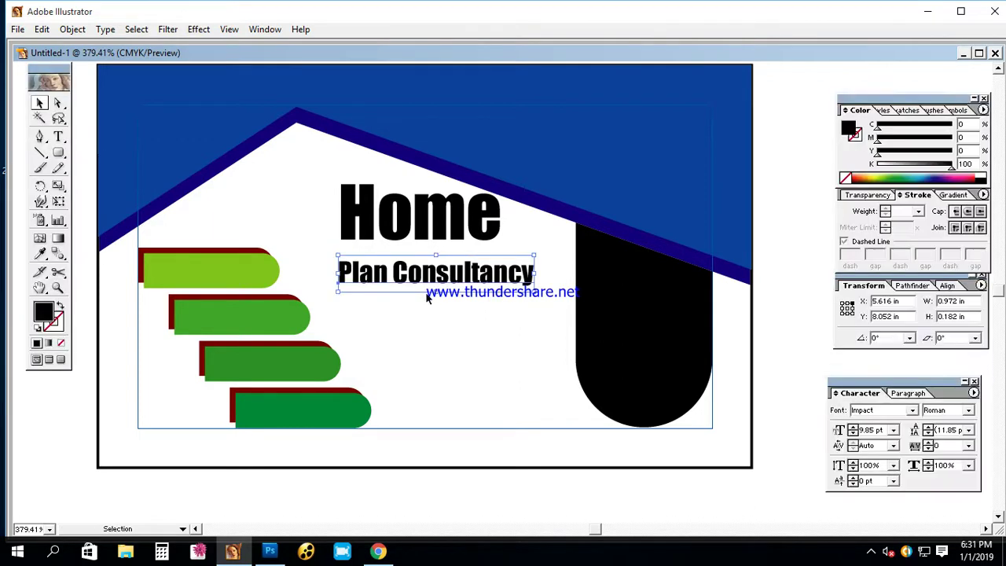
pyautogui.moveTo(444, 294); pyautogui.dragTo(449, 272)
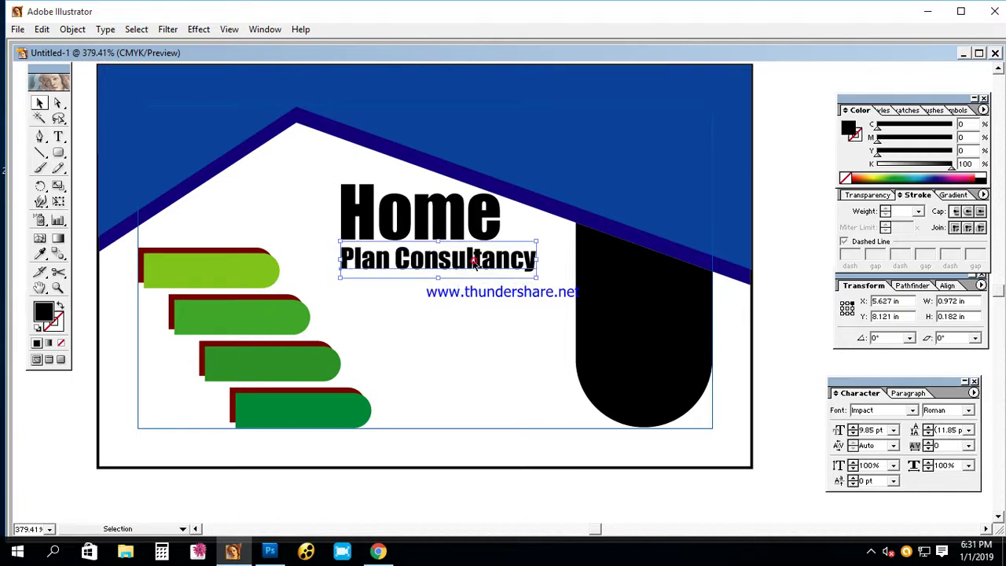
pyautogui.click(489, 291)
pyautogui.click(499, 267)
pyautogui.moveTo(534, 263); pyautogui.dragTo(498, 260)
pyautogui.click(407, 300)
# - Replace the subtitle's text with 'Builders'
pyautogui.press('t')
pyautogui.click(369, 263)
pyautogui.moveTo(383, 262); pyautogui.dragTo(506, 269)
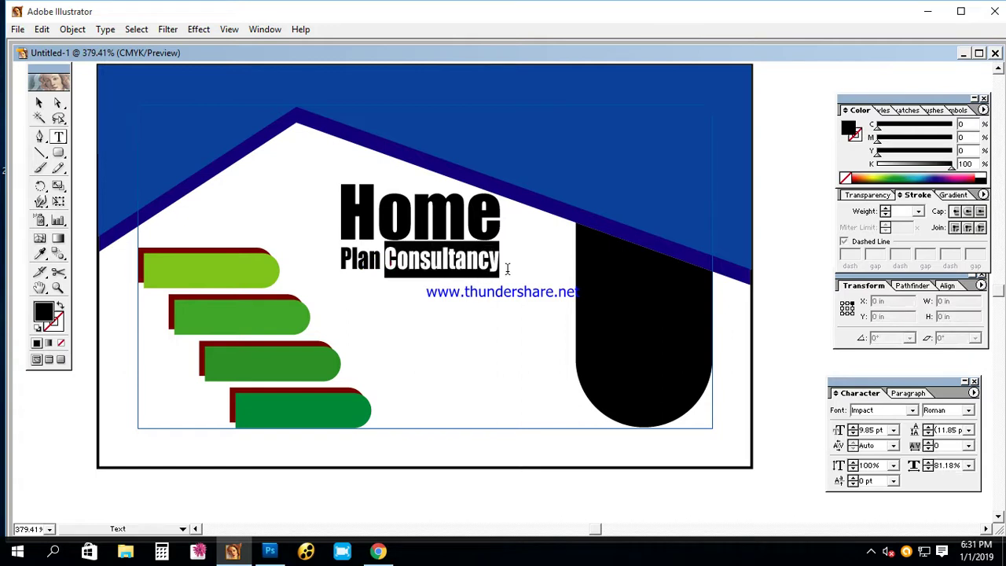
pyautogui.hotkey('ctrl', 'a')
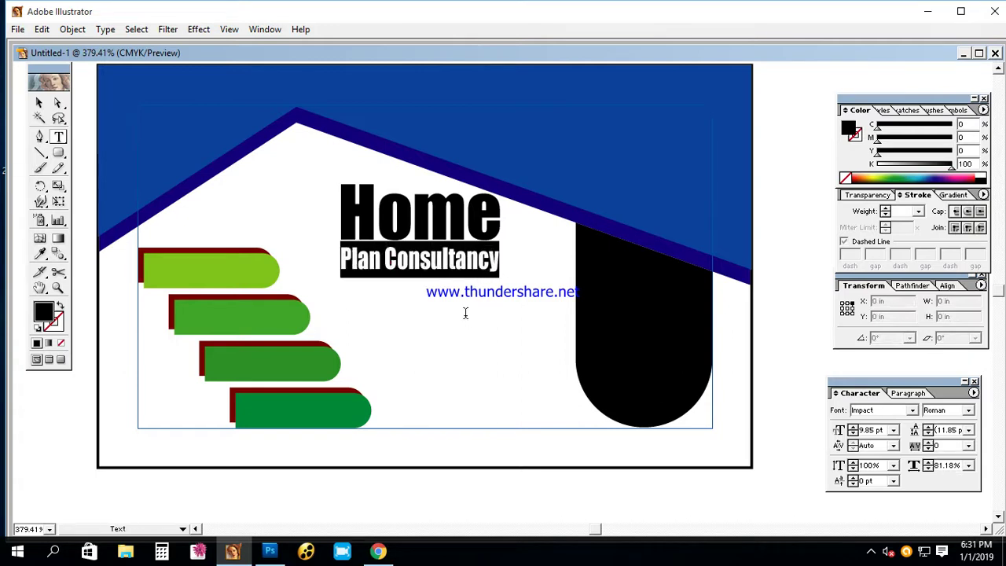
pyautogui.write('Buil')
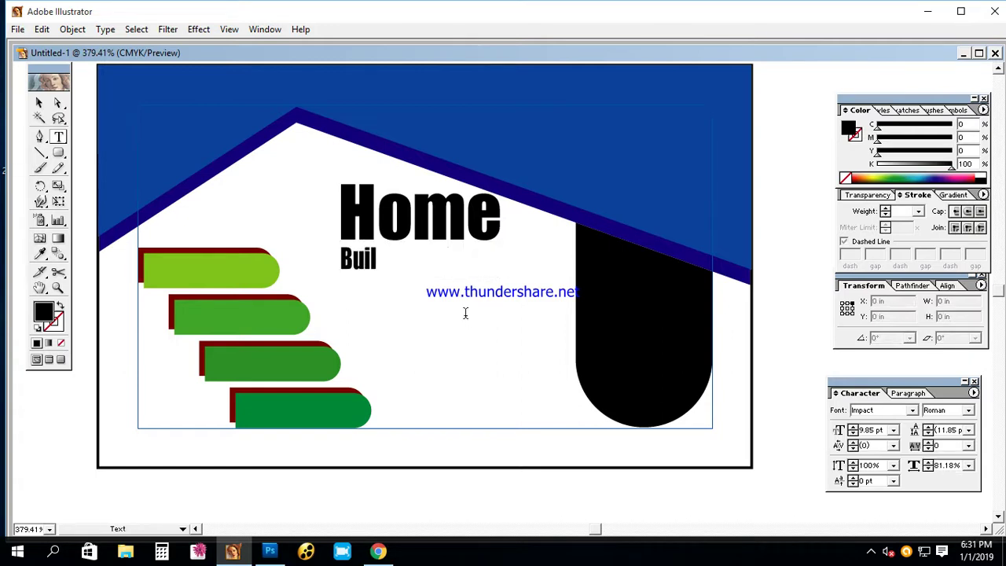
pyautogui.write('ders')
pyautogui.press('Escape')
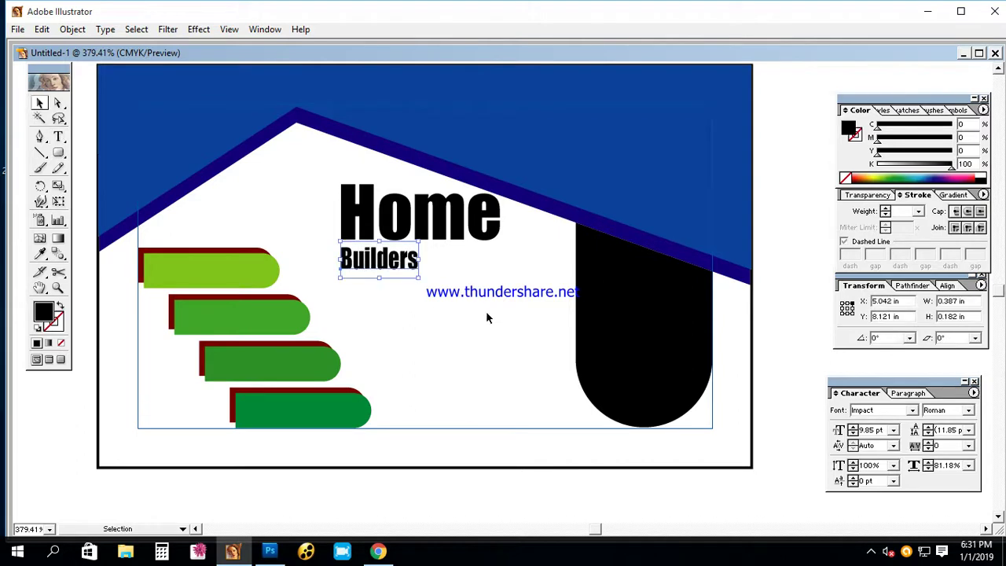
pyautogui.click(410, 293)
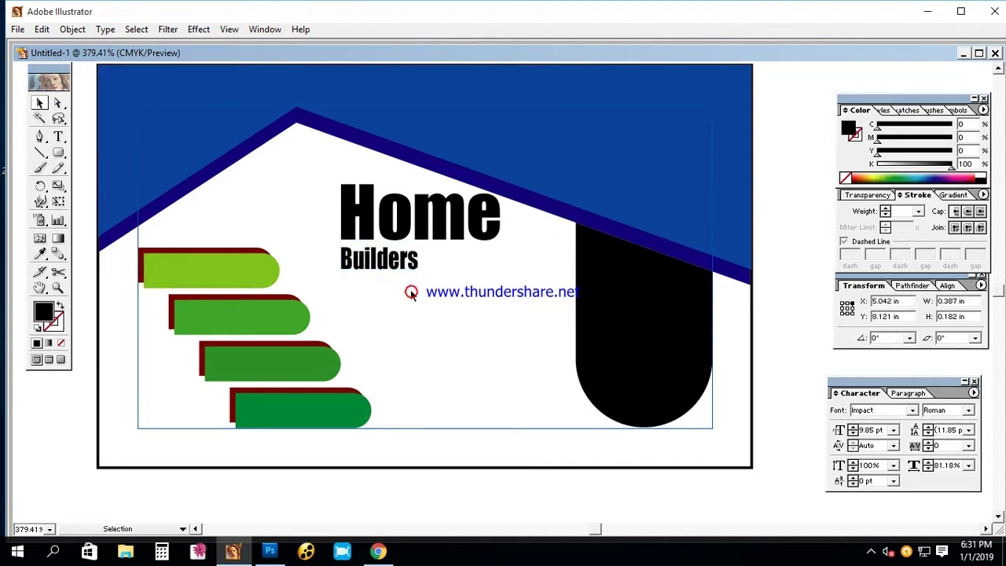
# - Draw a thin black rectangle bar running right from the end of Builders
pyautogui.moveTo(314, 169); pyautogui.dragTo(615, 347)
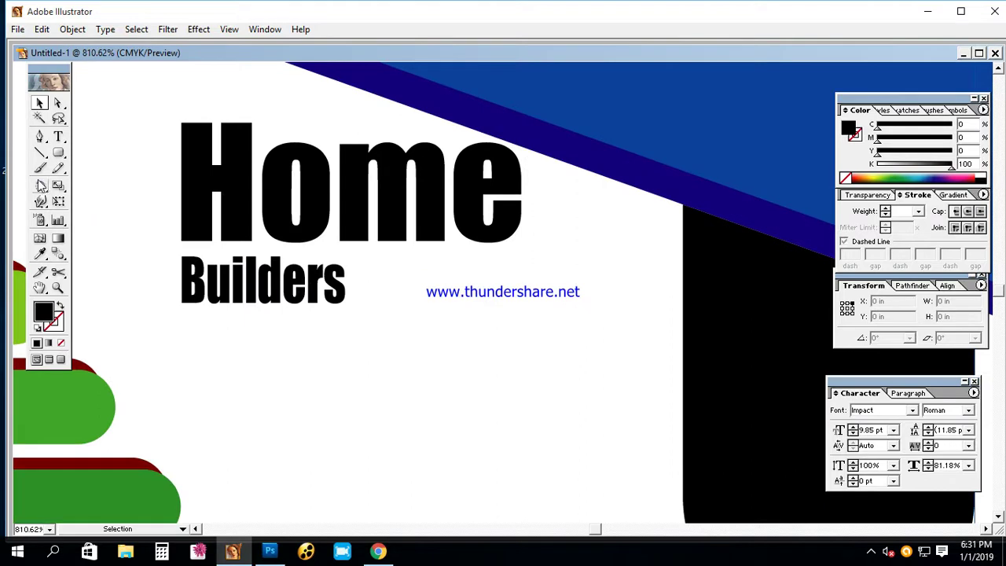
pyautogui.moveTo(59, 157)
pyautogui.mouseDown()
pyautogui.moveTo(84, 162)
pyautogui.moveTo(74, 155)
pyautogui.mouseUp()
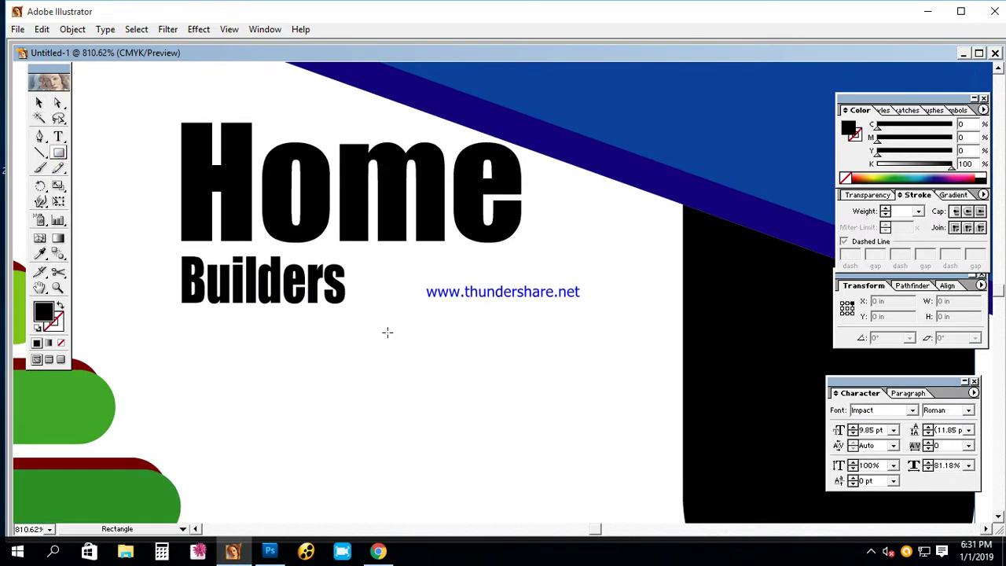
pyautogui.moveTo(349, 299); pyautogui.dragTo(507, 304)
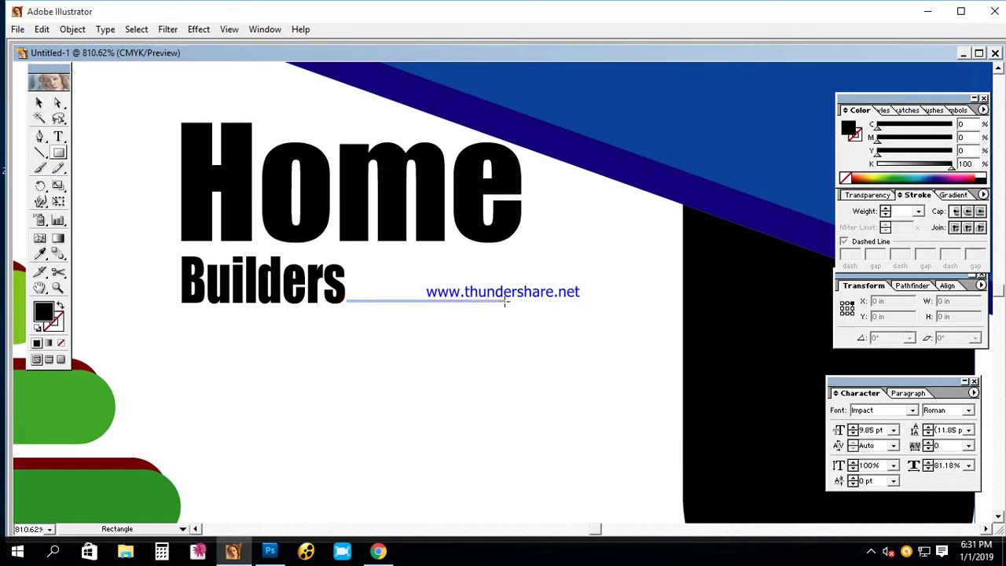
pyautogui.press('Tab')
pyautogui.press('Tab')
pyautogui.click(39, 137)
pyautogui.click(39, 167)
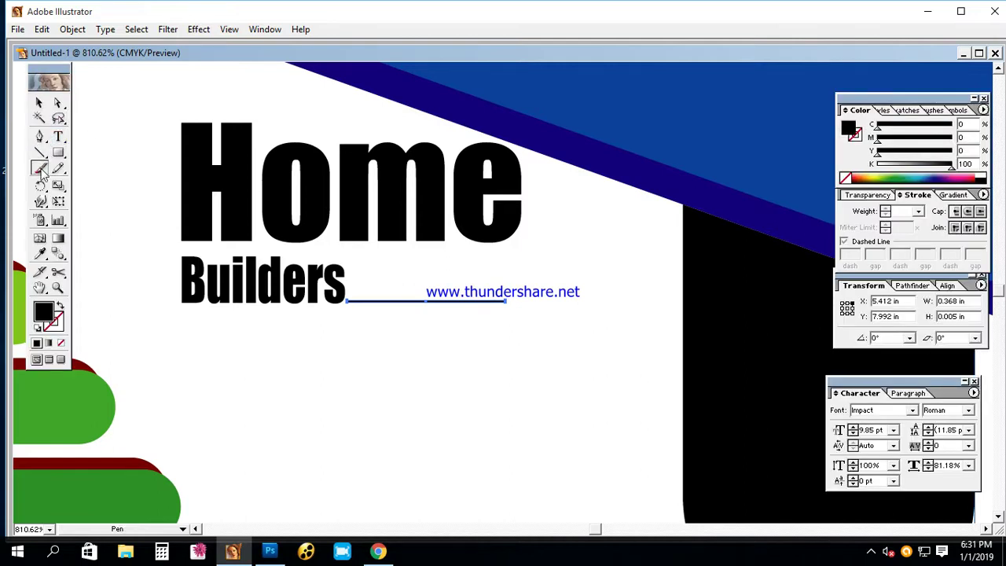
pyautogui.click(60, 309)
pyautogui.press('v')
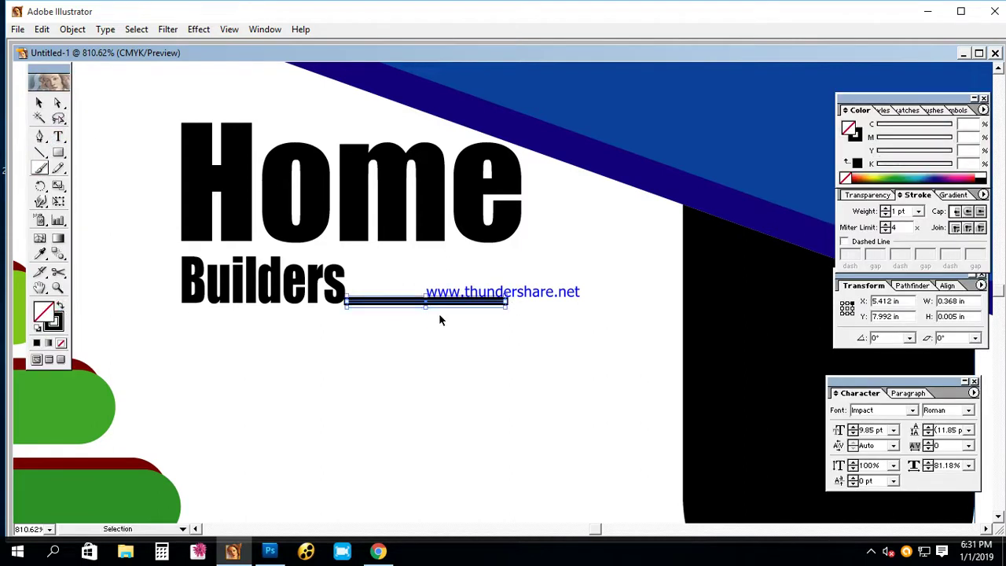
pyautogui.hotkey('shift', 'x')
pyautogui.press('b')
pyautogui.click(414, 353)
# - Paint a flat freehand swoosh over the bar with no fill and 0.25 pt stroke
pyautogui.moveTo(363, 324); pyautogui.dragTo(544, 304)
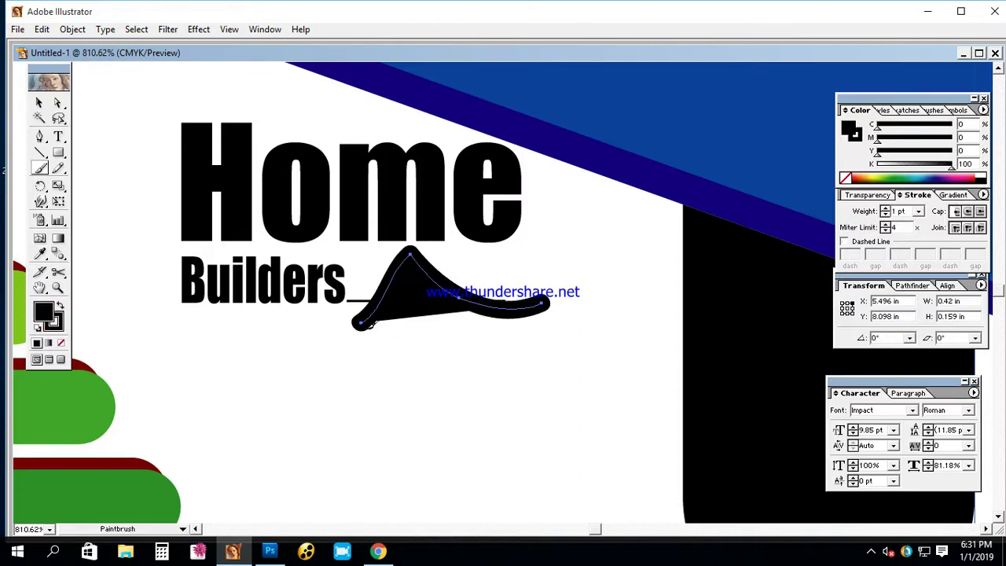
pyautogui.hotkey('ctrl', 'z')
pyautogui.moveTo(364, 324); pyautogui.dragTo(547, 314)
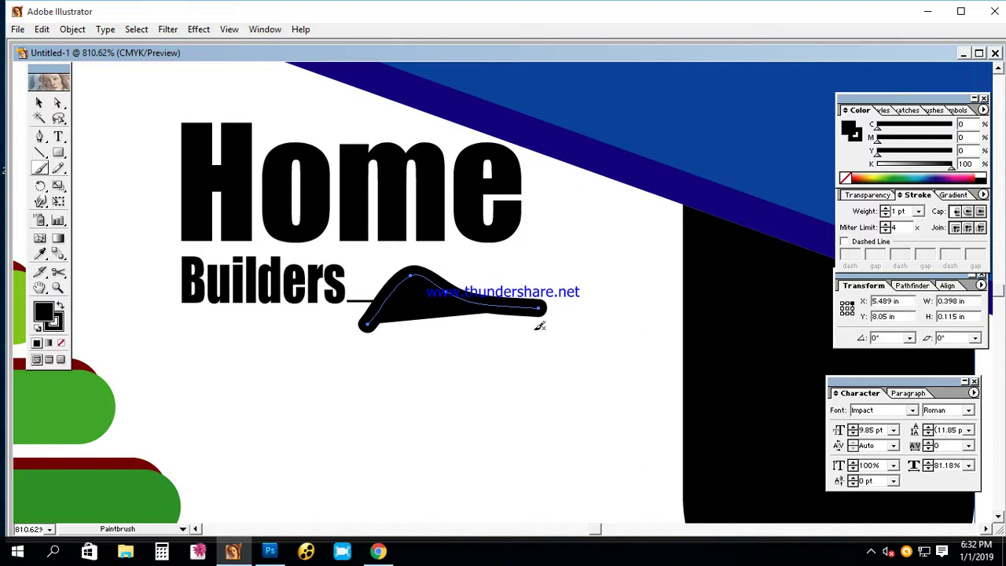
pyautogui.click(40, 102)
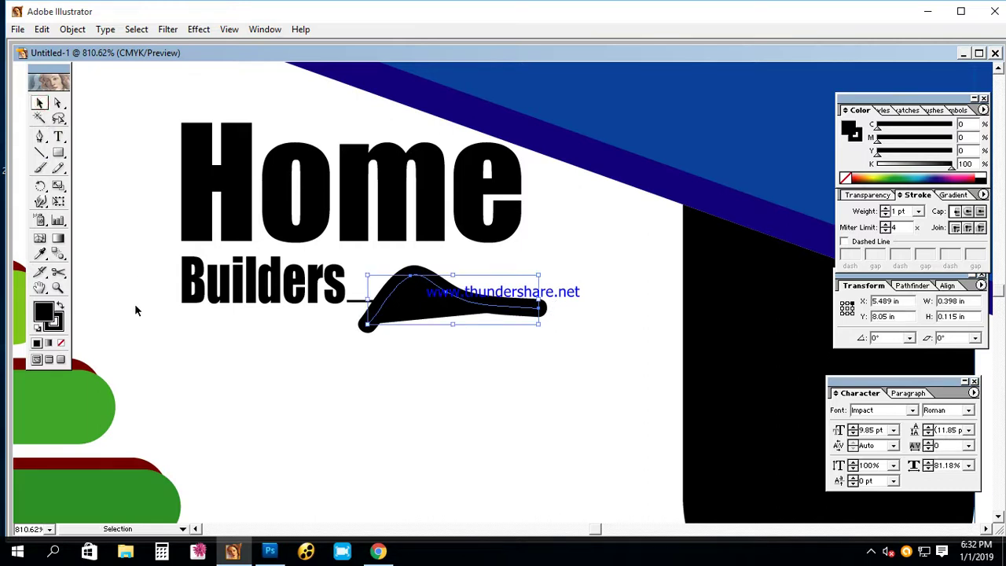
pyautogui.click(61, 343)
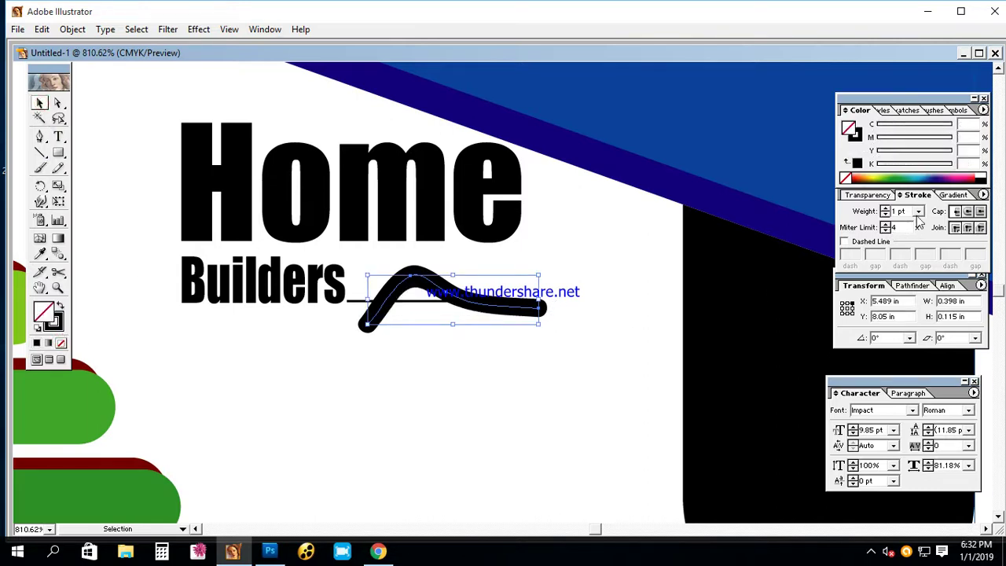
pyautogui.write('0.25')
pyautogui.press('Return')
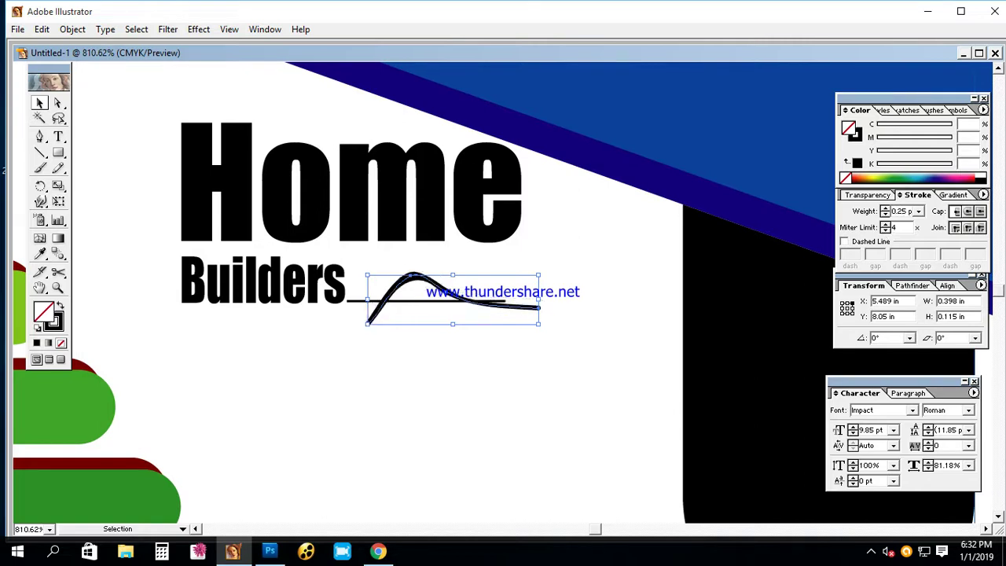
# - Apply a calligraphic brush to the swoosh and set its stroke weight to 0.15 pt
pyautogui.click(916, 111)
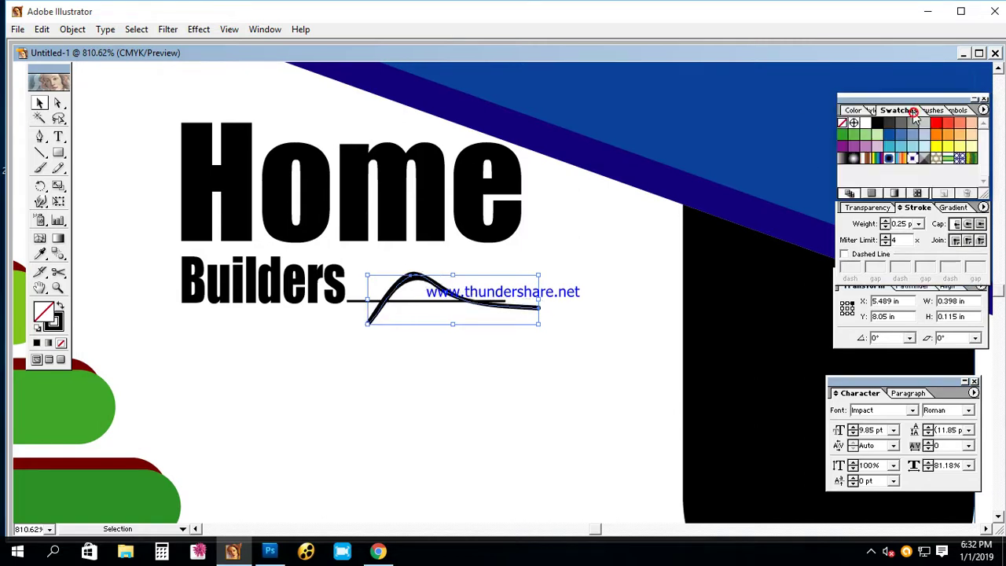
pyautogui.click(946, 112)
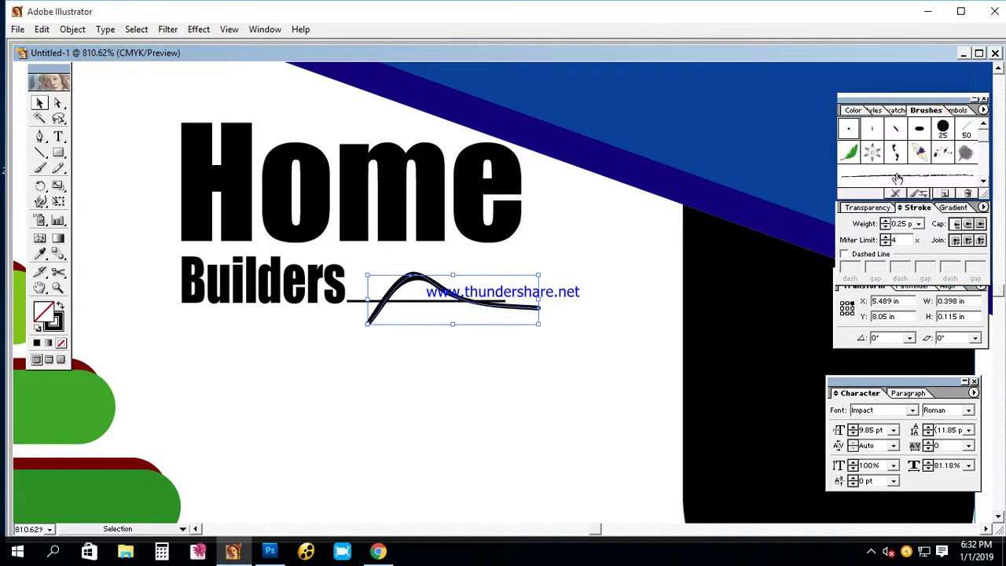
pyautogui.click(895, 130)
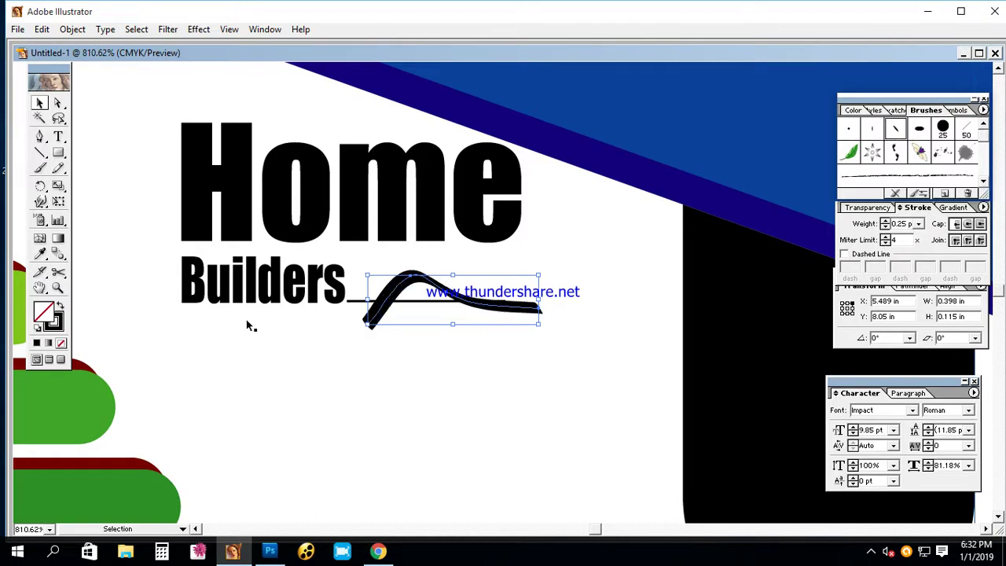
pyautogui.click(898, 224)
pyautogui.write('.15')
pyautogui.press('Return')
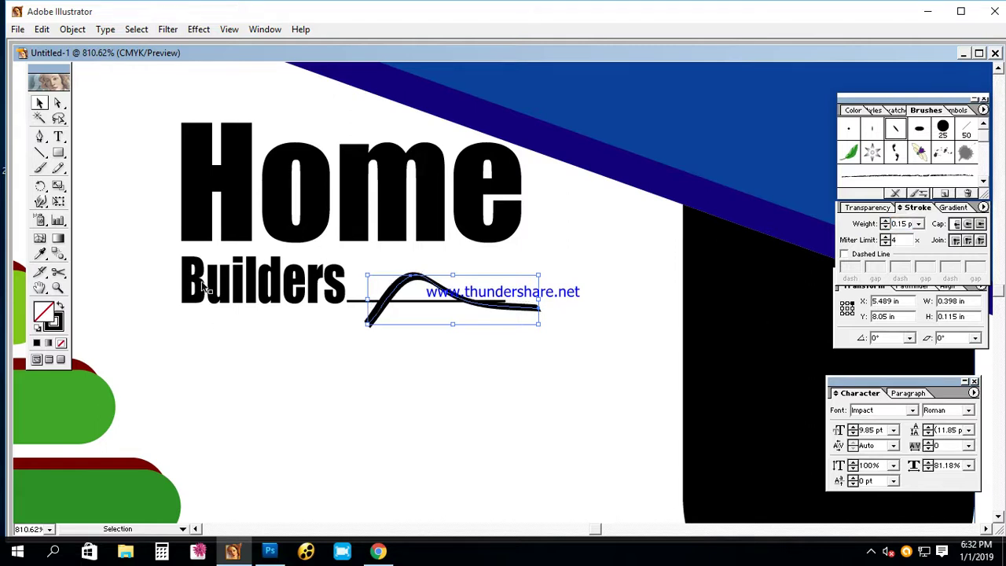
pyautogui.press('z')
pyautogui.press('Tab')
# - Flatten the swoosh's transparency with Object > Flatten Transparency
pyautogui.moveTo(157, 144); pyautogui.dragTo(449, 326)
pyautogui.moveTo(482, 393); pyautogui.dragTo(597, 368)
pyautogui.press('Tab')
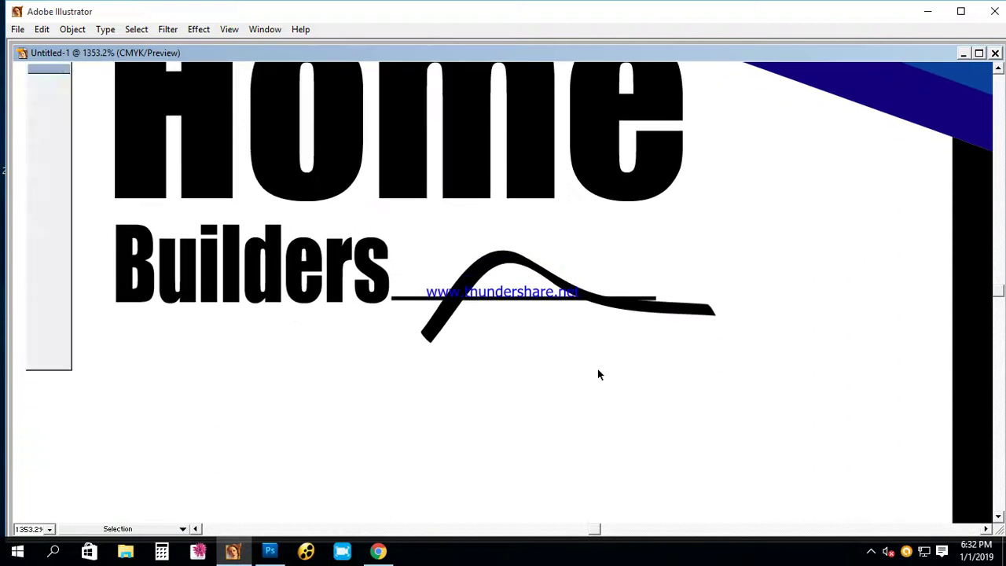
pyautogui.moveTo(506, 290); pyautogui.dragTo(443, 226)
pyautogui.click(72, 29)
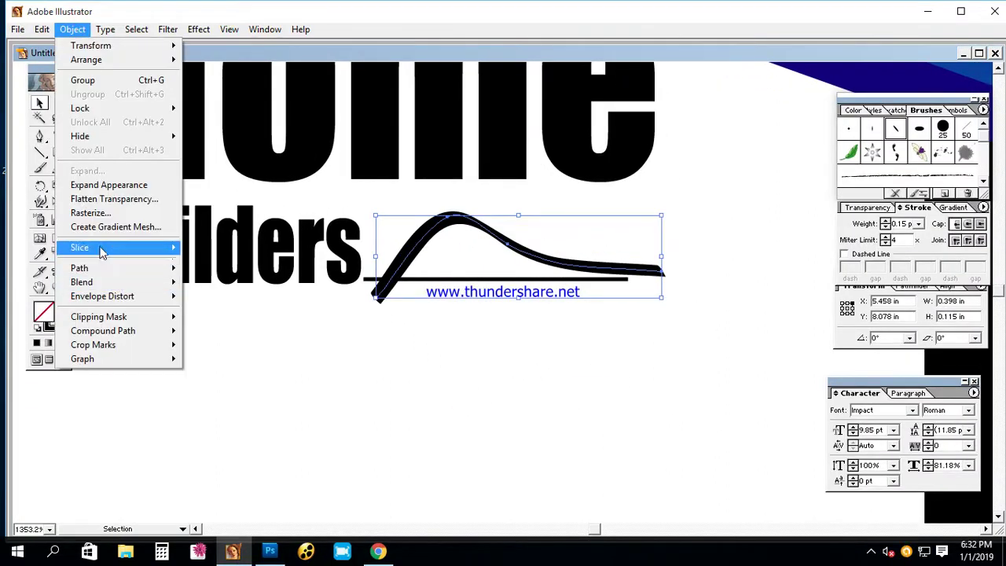
pyautogui.click(114, 198)
pyautogui.press('Return')
pyautogui.click(522, 388)
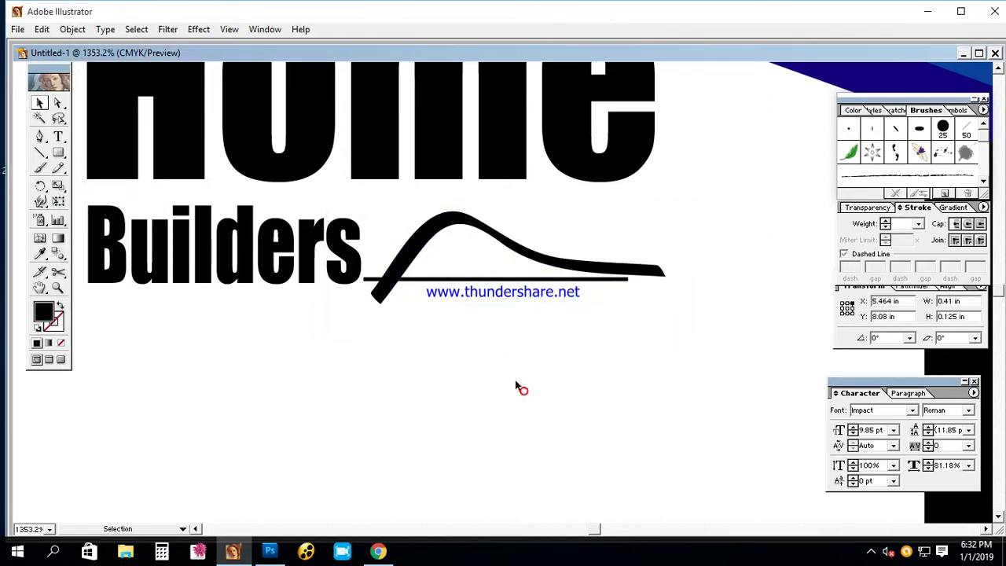
# - Move the bar to start beneath Builders, stretch it right, and taper its right end
pyautogui.moveTo(441, 279); pyautogui.dragTo(402, 293)
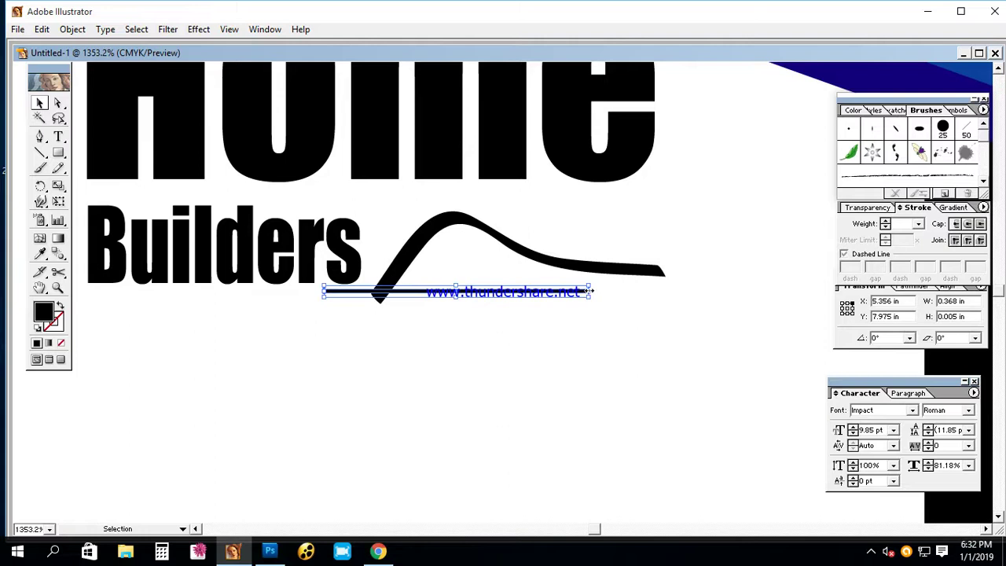
pyautogui.moveTo(590, 290); pyautogui.dragTo(695, 291)
pyautogui.click(682, 363)
pyautogui.hotkey('ctrl', 'space')
pyautogui.moveTo(555, 212); pyautogui.dragTo(753, 379)
pyautogui.click(664, 263)
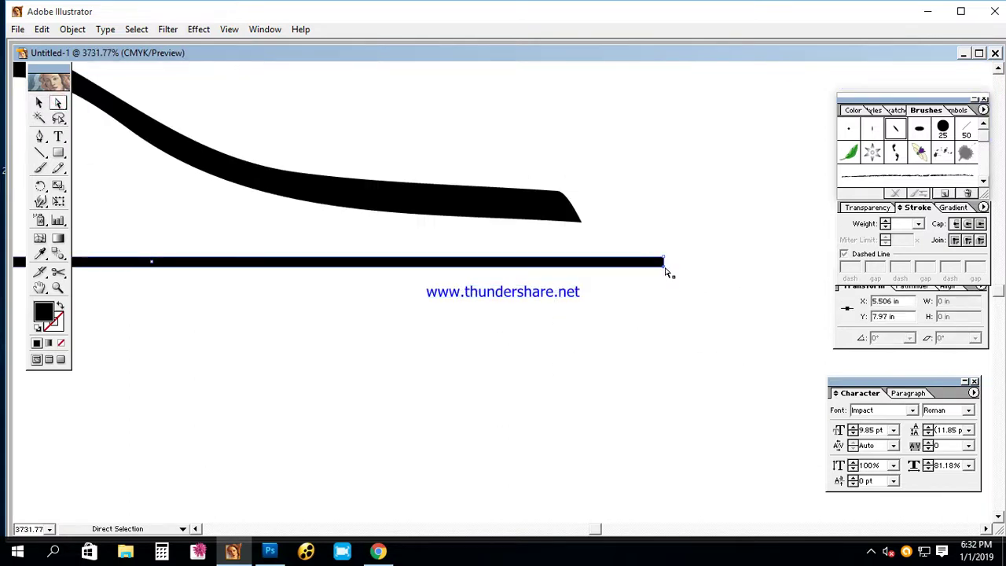
pyautogui.press('Up')
pyautogui.click(75, 117)
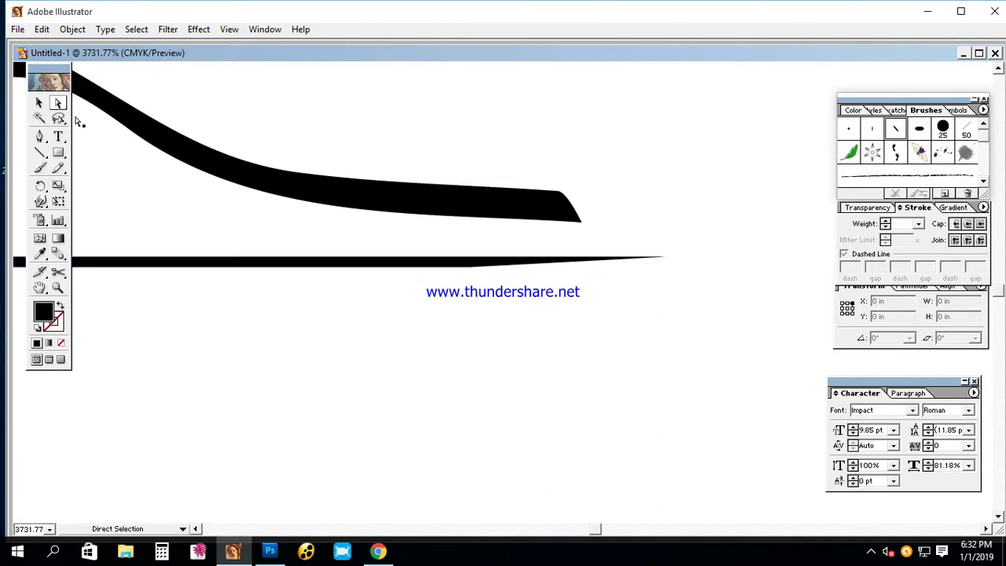
pyautogui.click(37, 102)
pyautogui.press('Tab')
pyautogui.keyDown('alt'); pyautogui.click(628, 297); pyautogui.keyUp('alt')
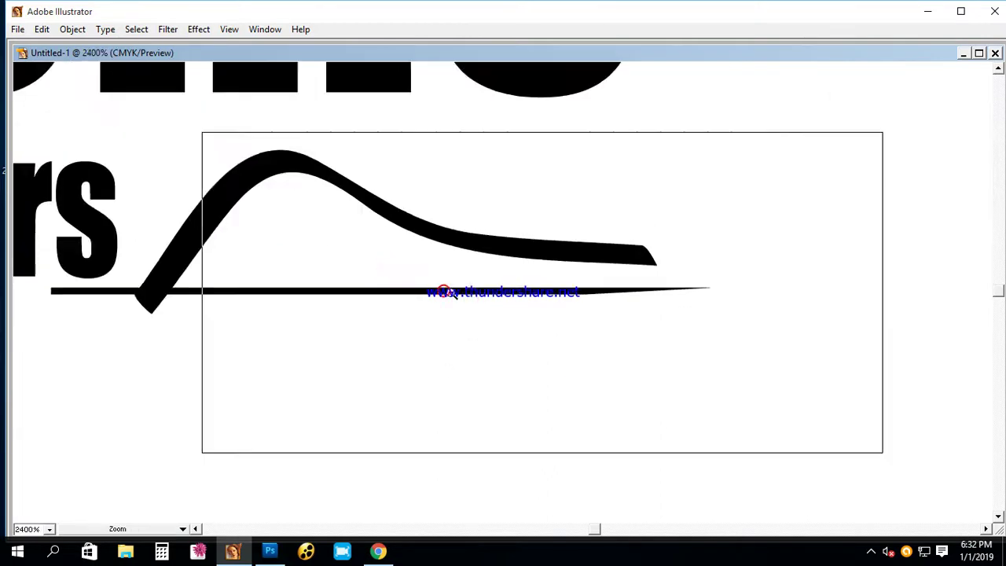
pyautogui.moveTo(230, 135); pyautogui.dragTo(736, 376)
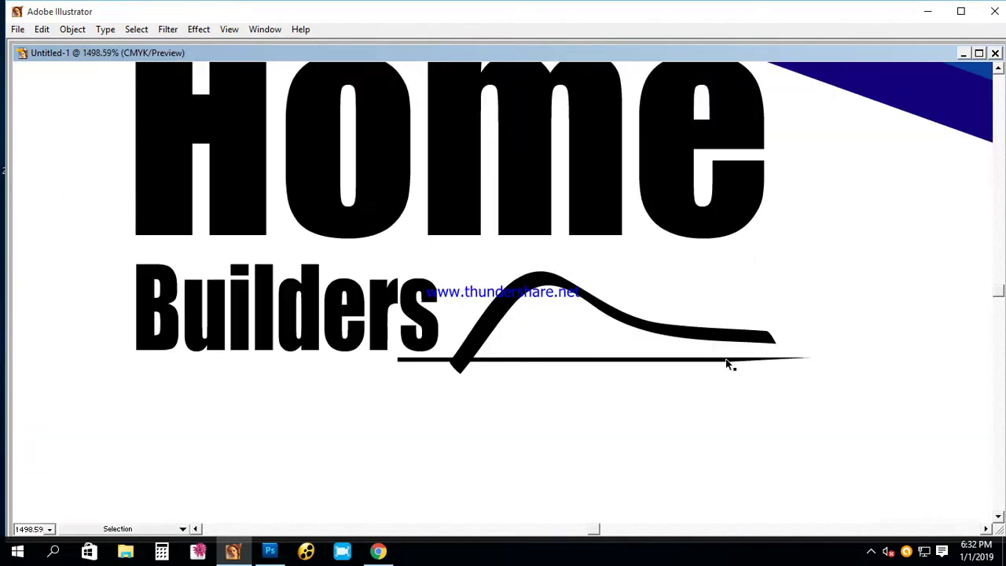
# - Draw a small black rectangle under the roof swoosh and shift it slightly left
pyautogui.press('Tab')
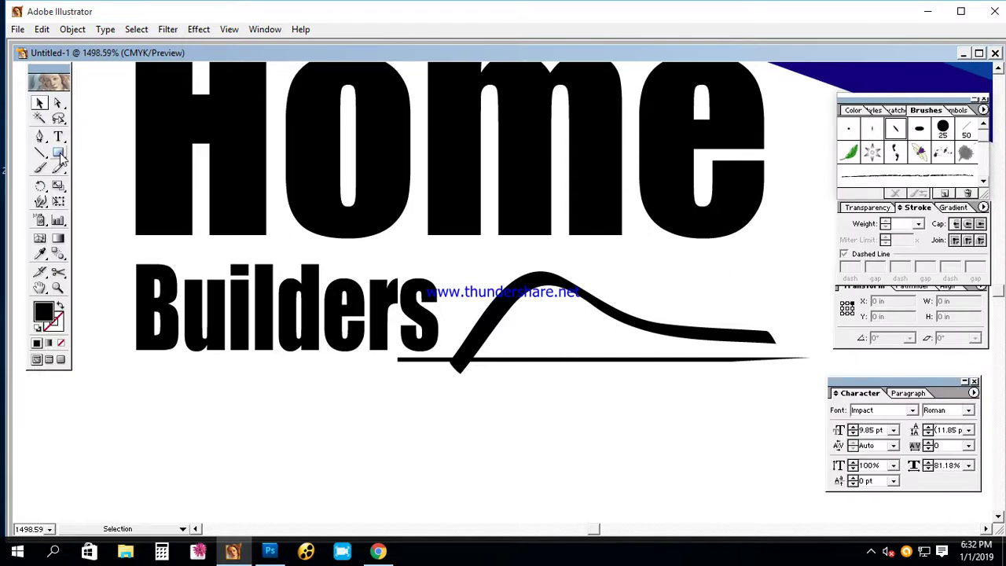
pyautogui.moveTo(61, 157); pyautogui.dragTo(59, 156)
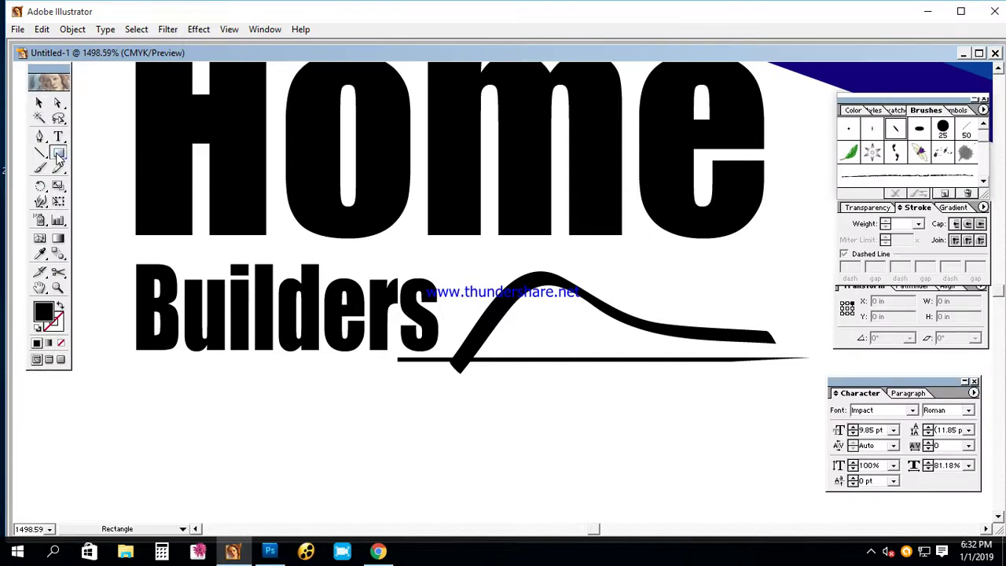
pyautogui.moveTo(338, 223); pyautogui.dragTo(746, 444)
pyautogui.moveTo(499, 247); pyautogui.dragTo(546, 336)
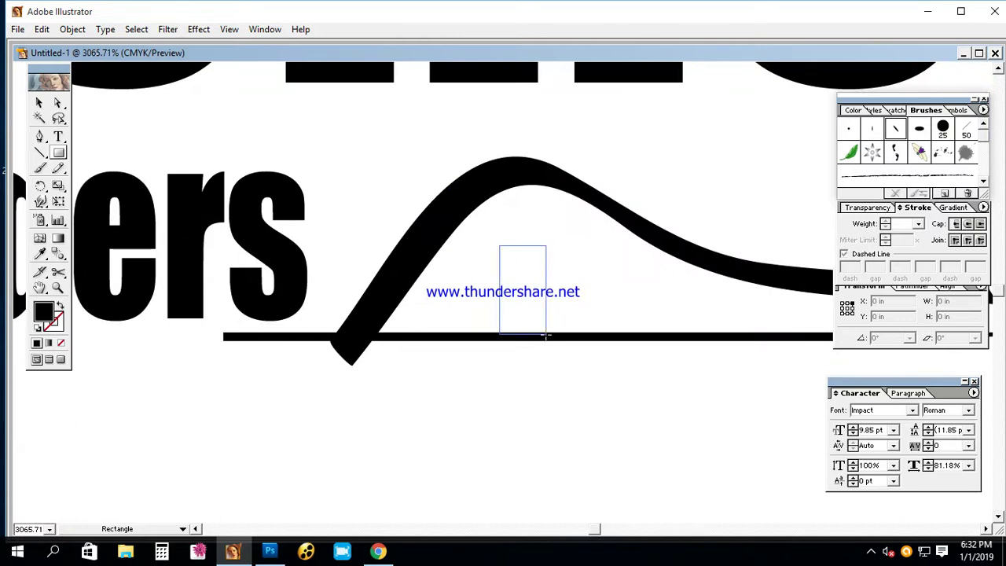
pyautogui.press('Tab')
pyautogui.press('Tab')
pyautogui.press('v')
pyautogui.press('Tab')
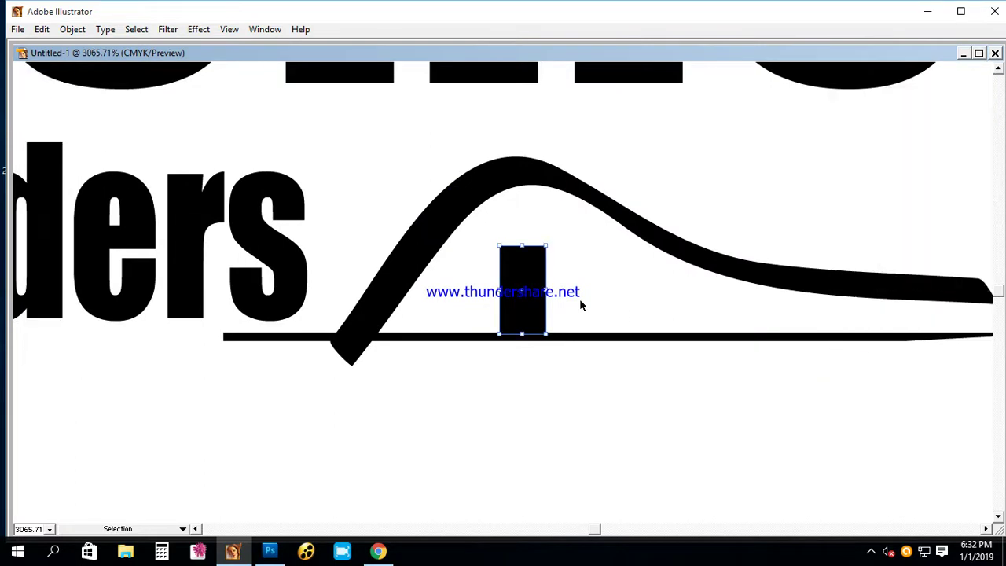
pyautogui.moveTo(542, 293); pyautogui.dragTo(505, 288)
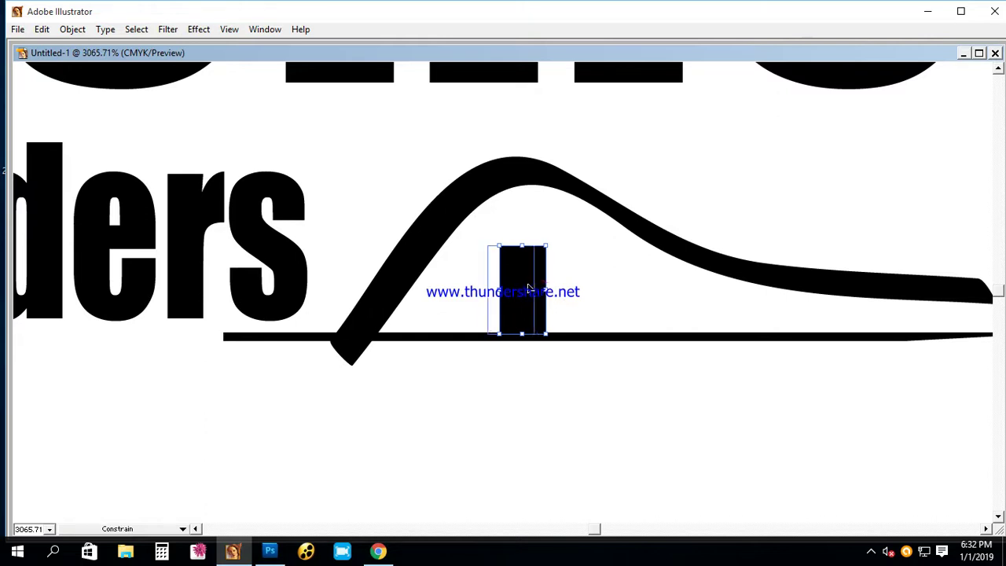
pyautogui.click(539, 380)
# - Move the rectangle's right-side anchors to slant it into a trapezoid
pyautogui.moveTo(415, 195); pyautogui.dragTo(688, 404)
pyautogui.press('a')
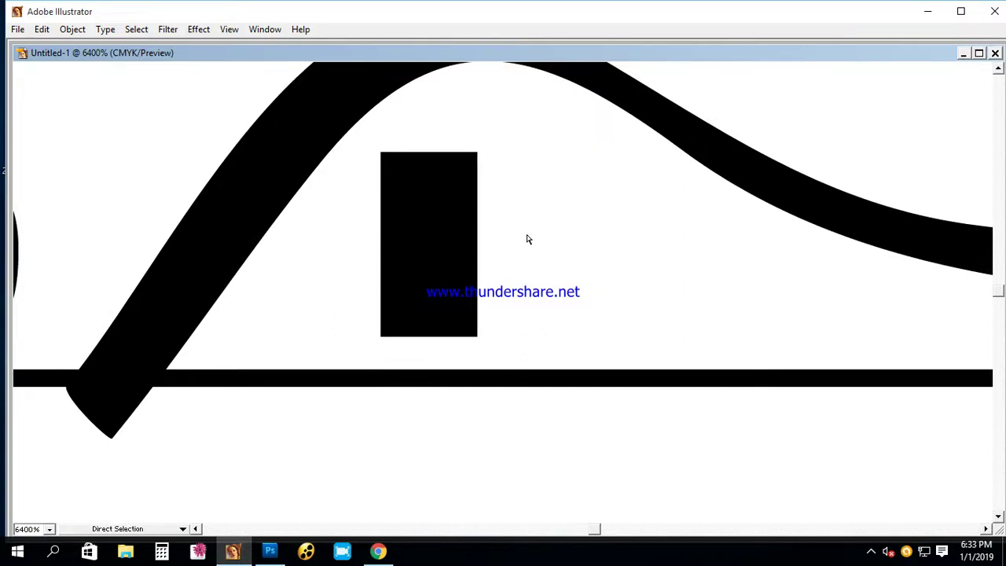
pyautogui.click(471, 161)
pyautogui.moveTo(477, 154); pyautogui.dragTo(477, 189)
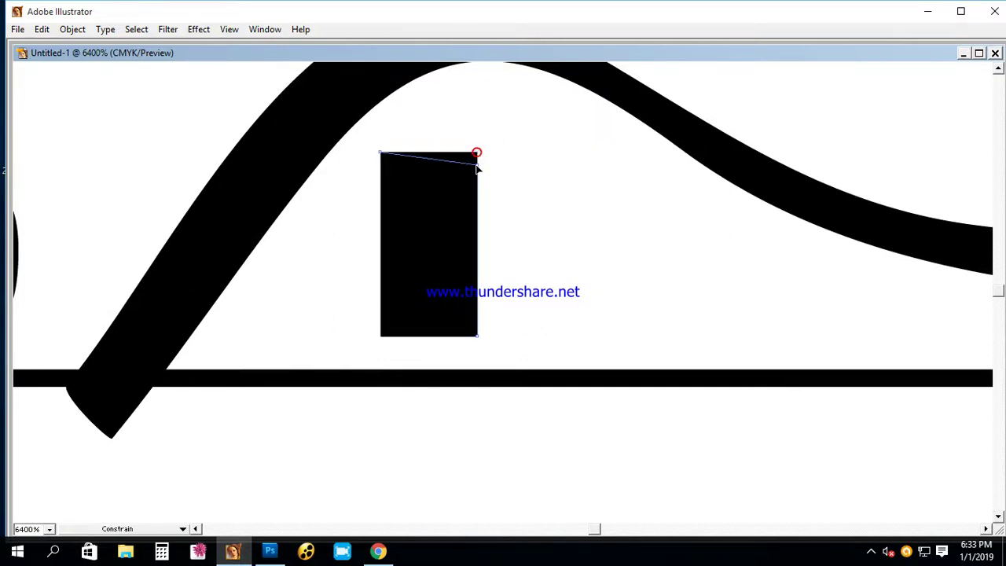
pyautogui.moveTo(495, 331)
pyautogui.mouseDown()
pyautogui.moveTo(465, 352)
pyautogui.moveTo(477, 302)
pyautogui.mouseUp()
pyautogui.click(123, 143)
pyautogui.press('Tab')
# - Duplicate the trapezoid to the right and reflect the copy vertically
pyautogui.click(39, 102)
pyautogui.press('Tab')
pyautogui.moveTo(404, 240); pyautogui.dragTo(525, 239)
pyautogui.rightClick(525, 239)
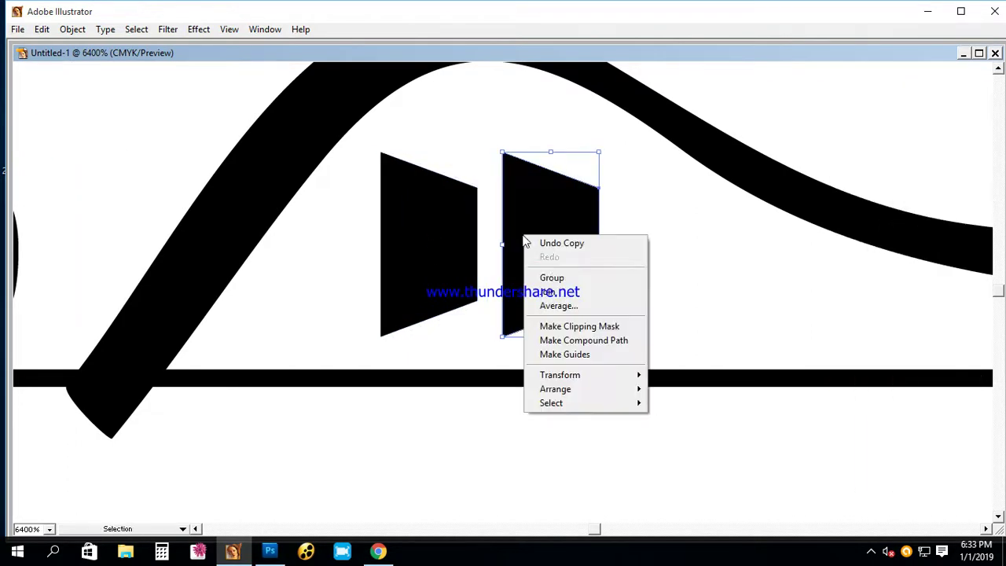
pyautogui.click(716, 423)
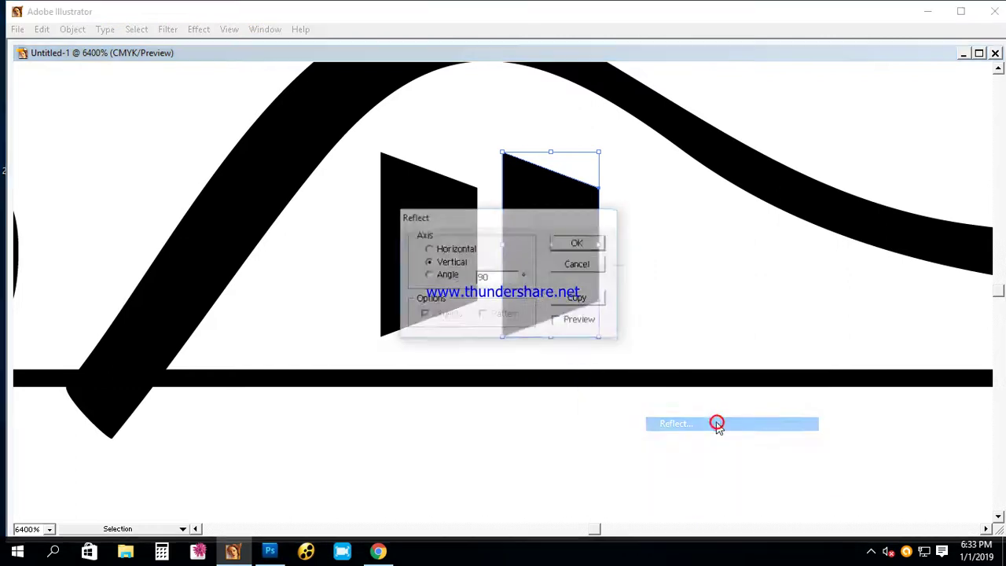
pyautogui.press('Return')
pyautogui.click(661, 462)
pyautogui.press('Tab')
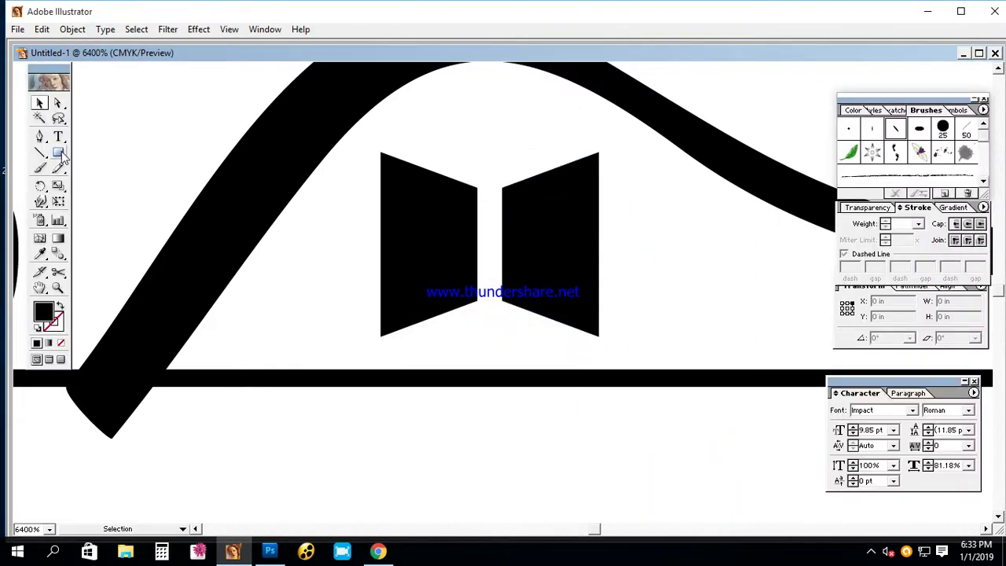
# - Check both trapezoids, then leave only the left one selected
pyautogui.click(429, 225)
pyautogui.keyDown('shift'); pyautogui.click(539, 243); pyautogui.keyUp('shift')
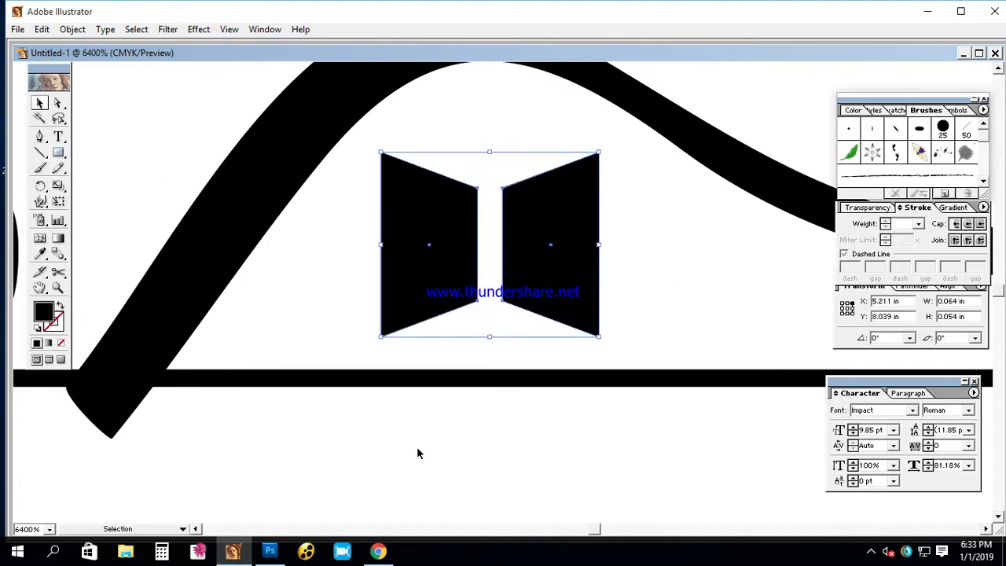
pyautogui.click(466, 432)
pyautogui.click(453, 248)
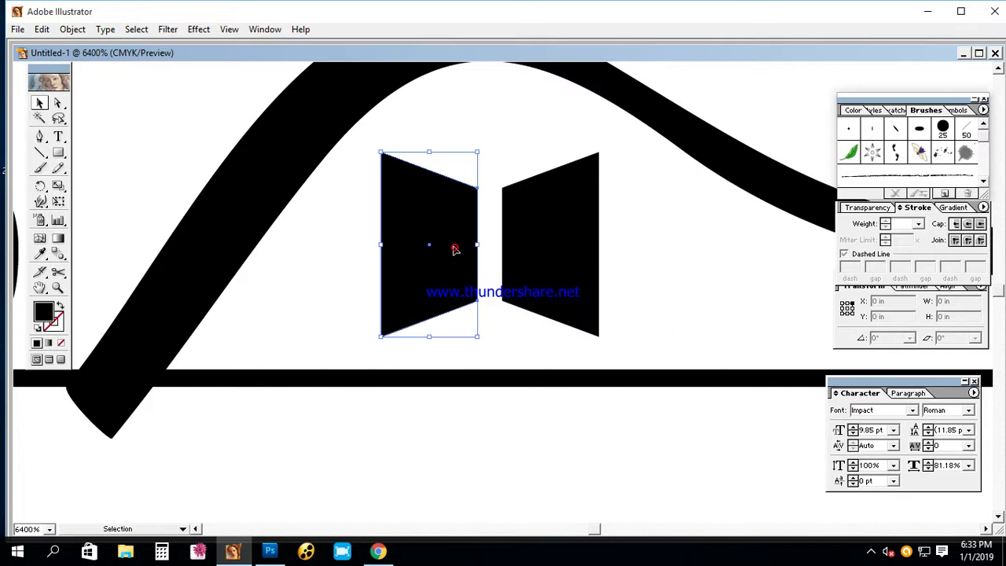
pyautogui.click(72, 29)
pyautogui.moveTo(80, 267)
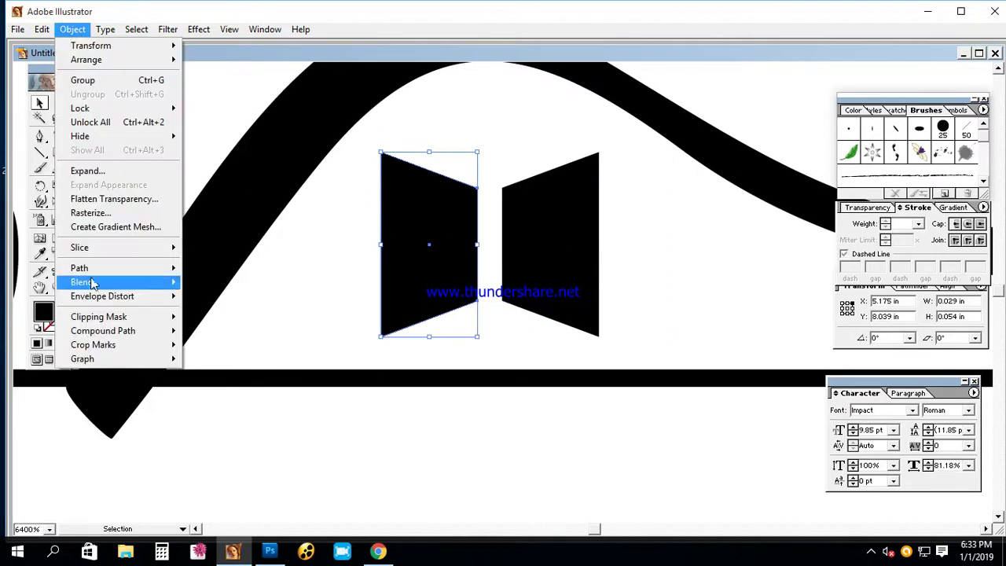
# - Create a diamond with a negative Offset Path, then shrink and fit it inside the left trapezoid
pyautogui.click(234, 324)
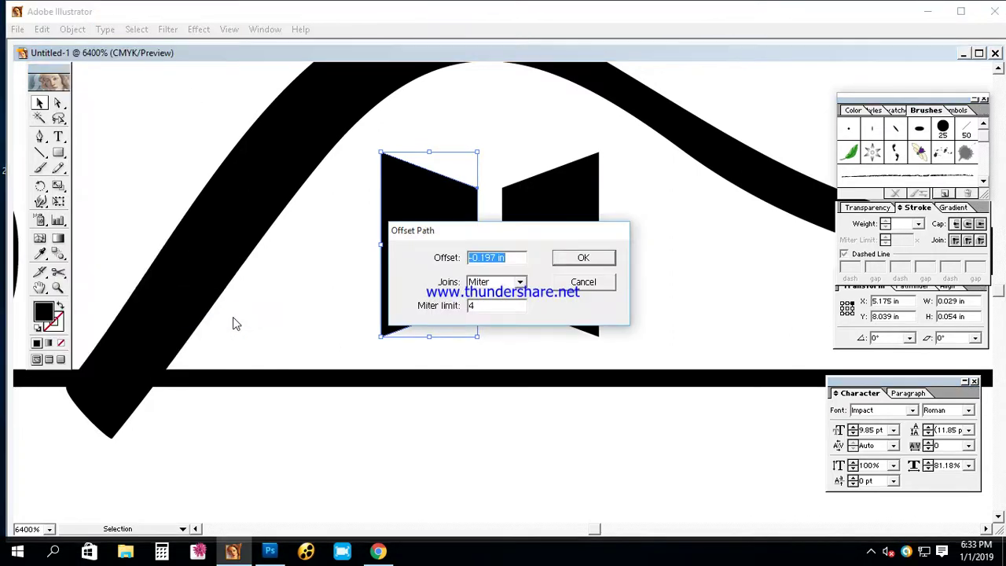
pyautogui.write('-2mm')
pyautogui.press('Return')
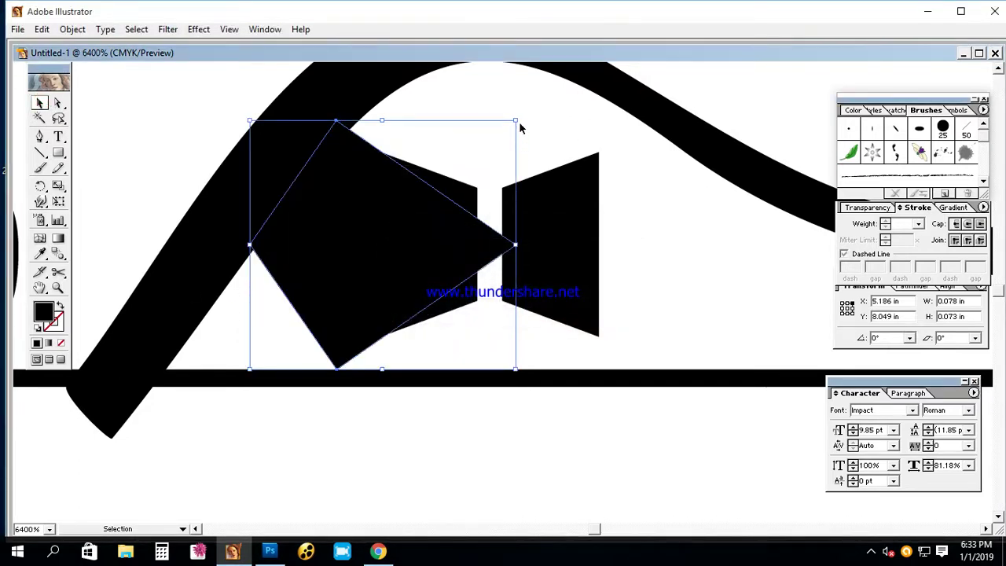
pyautogui.moveTo(518, 127); pyautogui.dragTo(438, 201)
pyautogui.moveTo(380, 249); pyautogui.dragTo(423, 250)
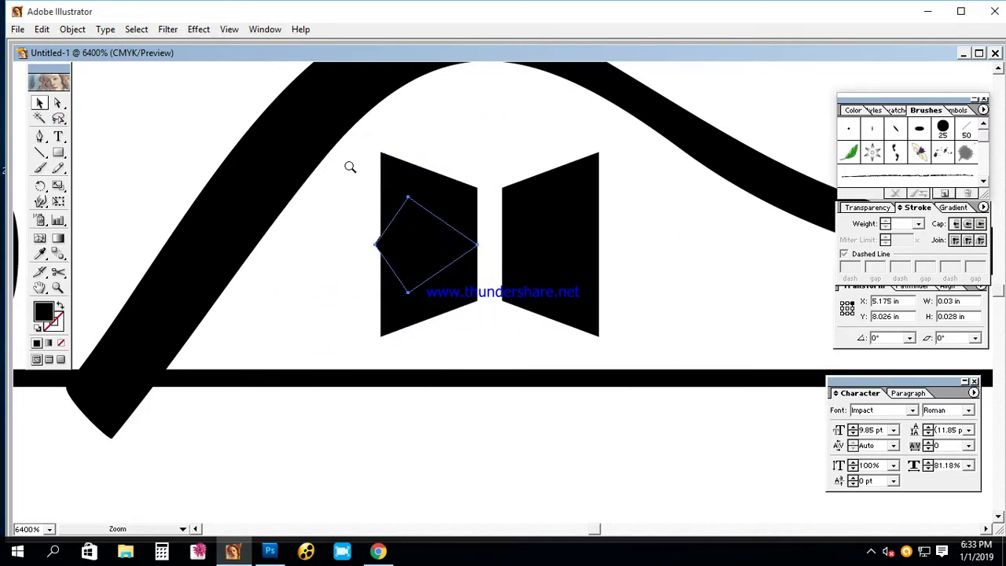
pyautogui.moveTo(320, 137); pyautogui.dragTo(667, 348)
pyautogui.moveTo(374, 244); pyautogui.dragTo(379, 246)
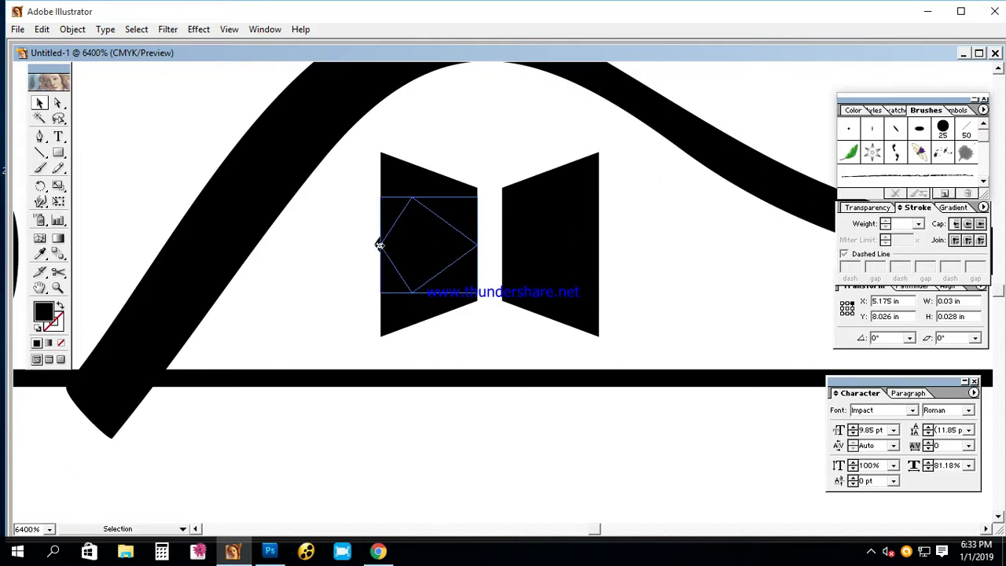
pyautogui.click(855, 111)
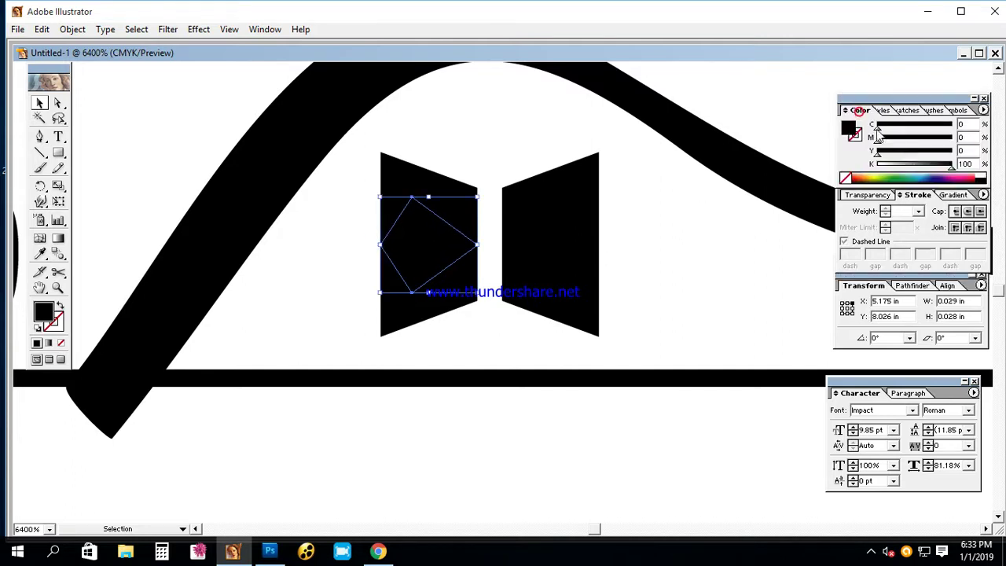
# - Make the diamond 35% grey and add a vertically mirrored copy of it
pyautogui.click(917, 165)
pyautogui.press('Return')
pyautogui.press('Return')
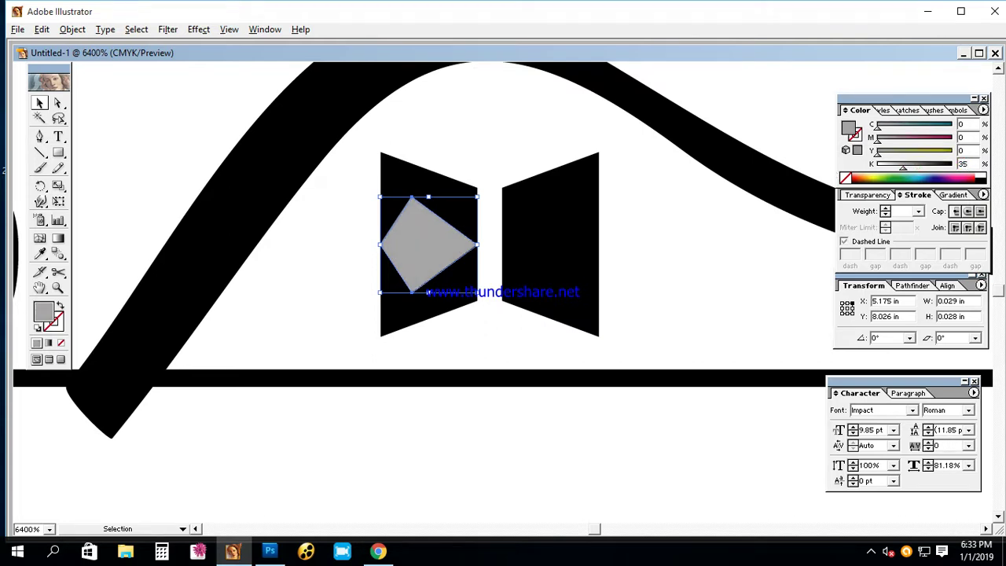
pyautogui.click(622, 289)
pyautogui.moveTo(421, 247); pyautogui.dragTo(509, 236)
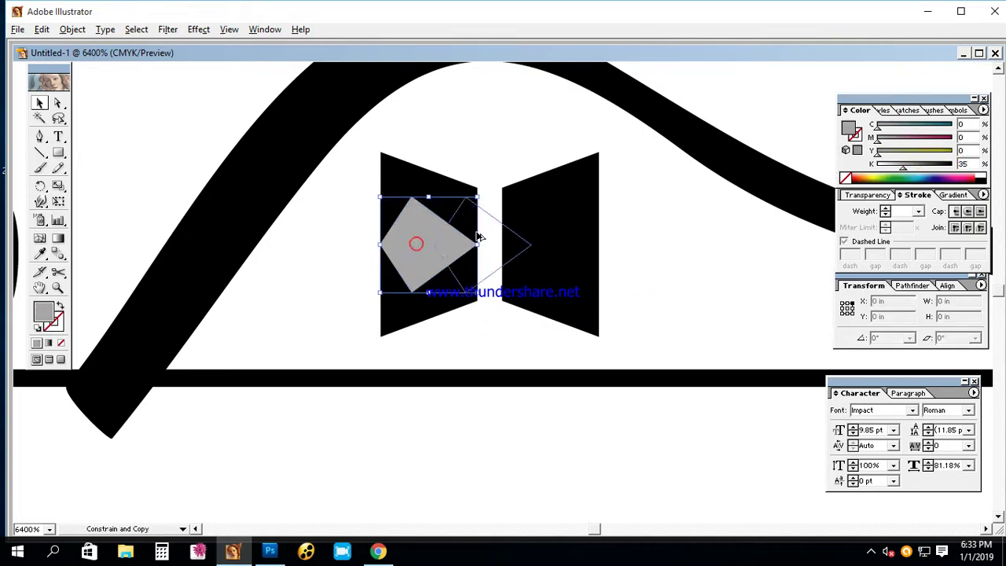
pyautogui.rightClick(509, 232)
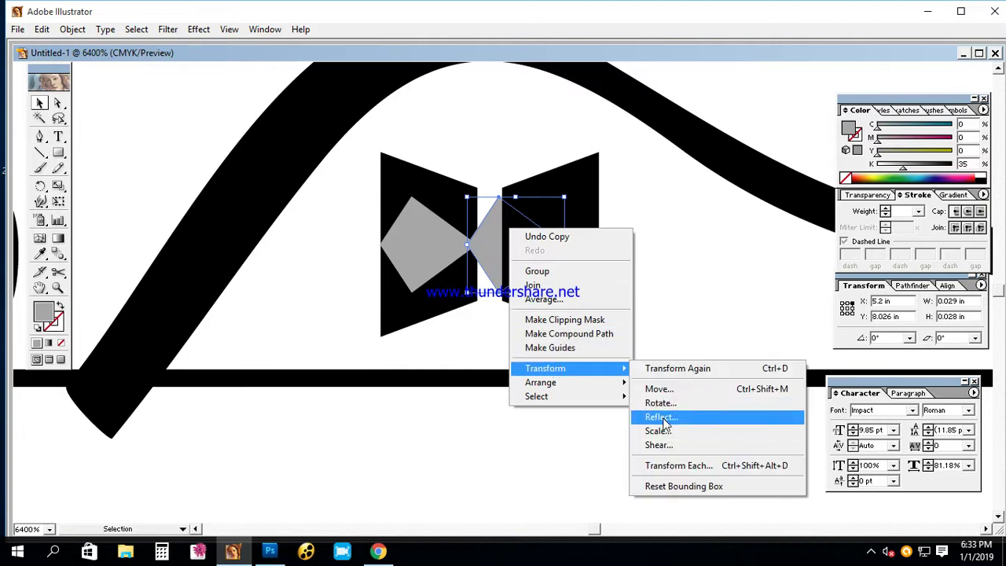
pyautogui.click(659, 417)
pyautogui.press('Return')
# - Place the mirrored diamond inside the right trapezoid and align the two
pyautogui.moveTo(545, 254); pyautogui.dragTo(570, 253)
pyautogui.click(644, 265)
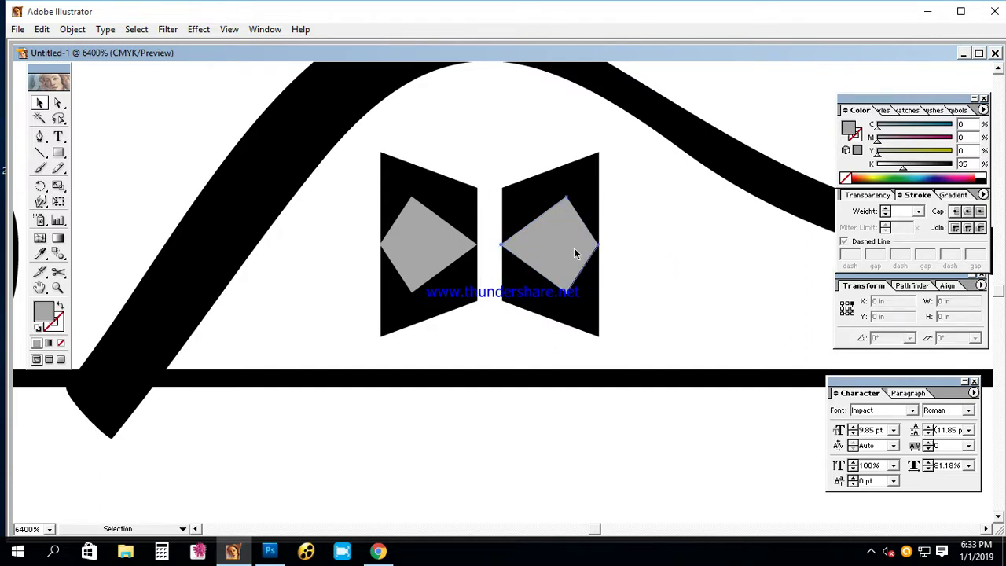
pyautogui.moveTo(626, 231); pyautogui.dragTo(581, 251)
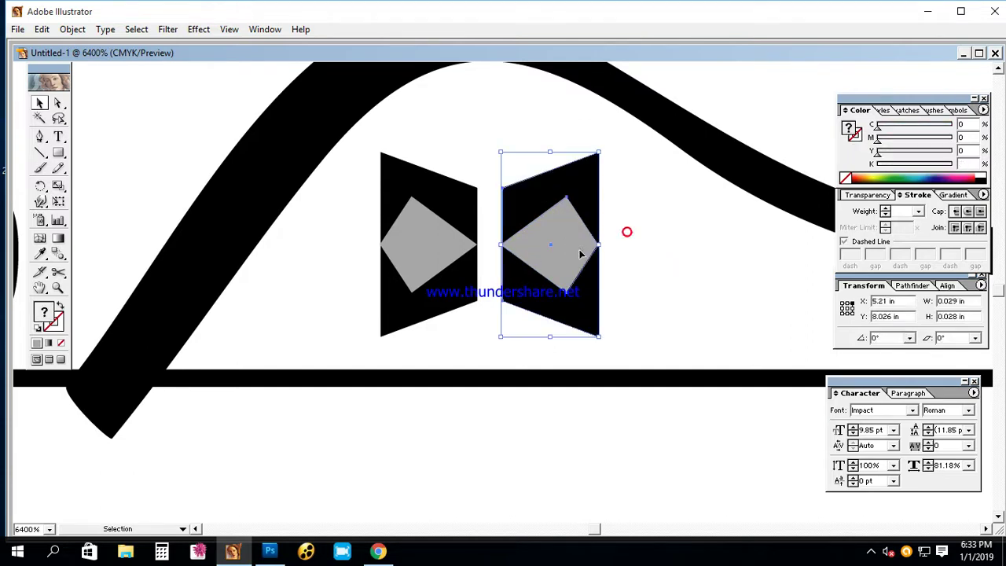
pyautogui.click(947, 285)
pyautogui.click(550, 423)
pyautogui.press('Tab')
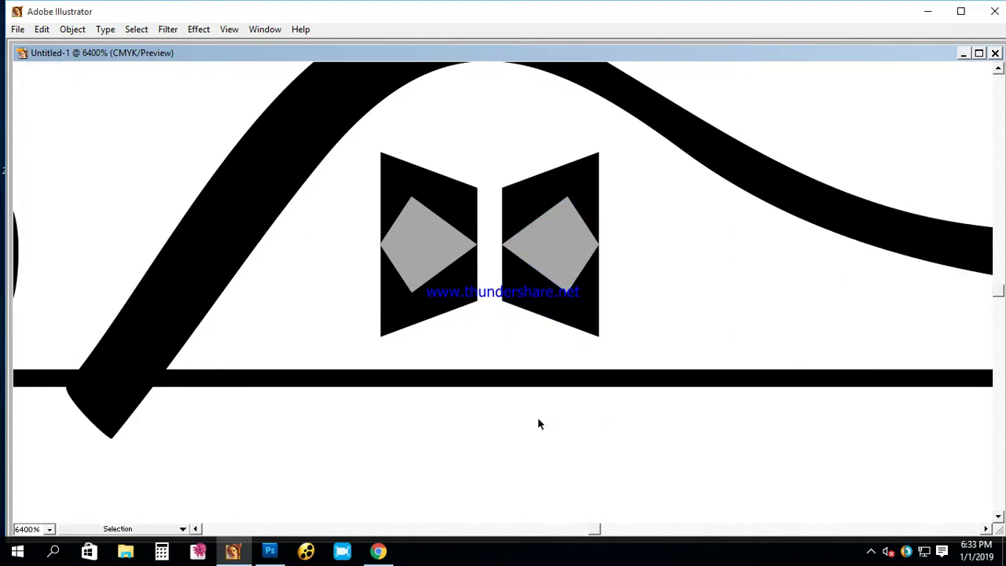
pyautogui.keyDown('ctrl'); pyautogui.keyDown('alt'); pyautogui.click(512, 319); pyautogui.keyUp('alt'); pyautogui.keyUp('ctrl')
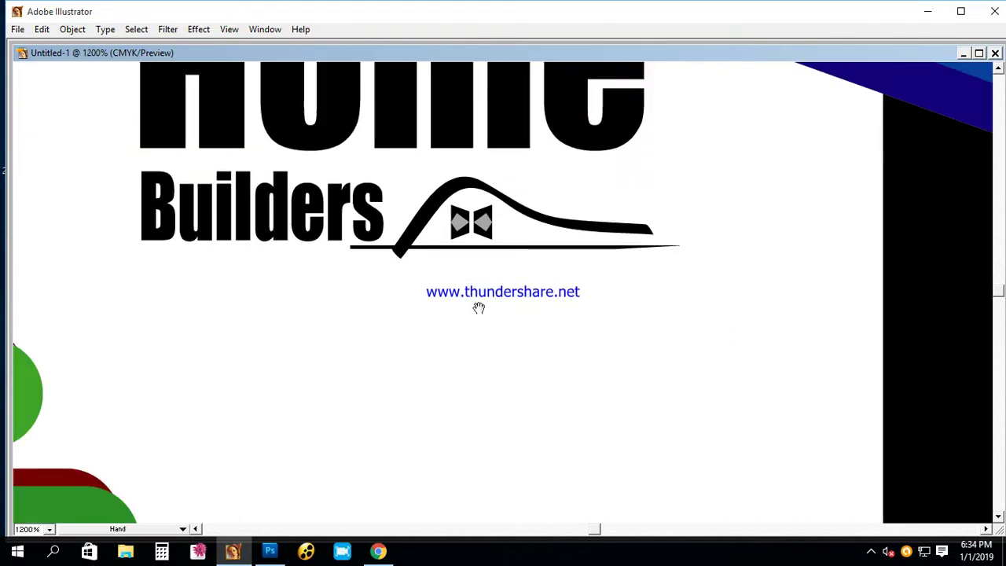
# - Recolour the outlined Home lettering to 41% black so it reads light grey
pyautogui.moveTo(493, 325); pyautogui.dragTo(562, 393)
pyautogui.moveTo(101, 126); pyautogui.dragTo(623, 266)
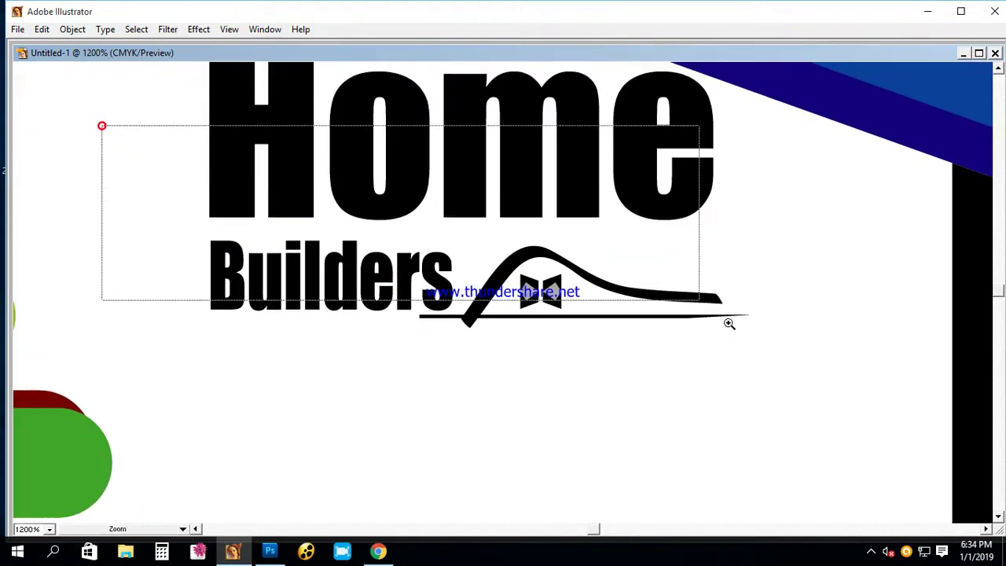
pyautogui.moveTo(478, 186); pyautogui.dragTo(453, 304)
pyautogui.press('Tab')
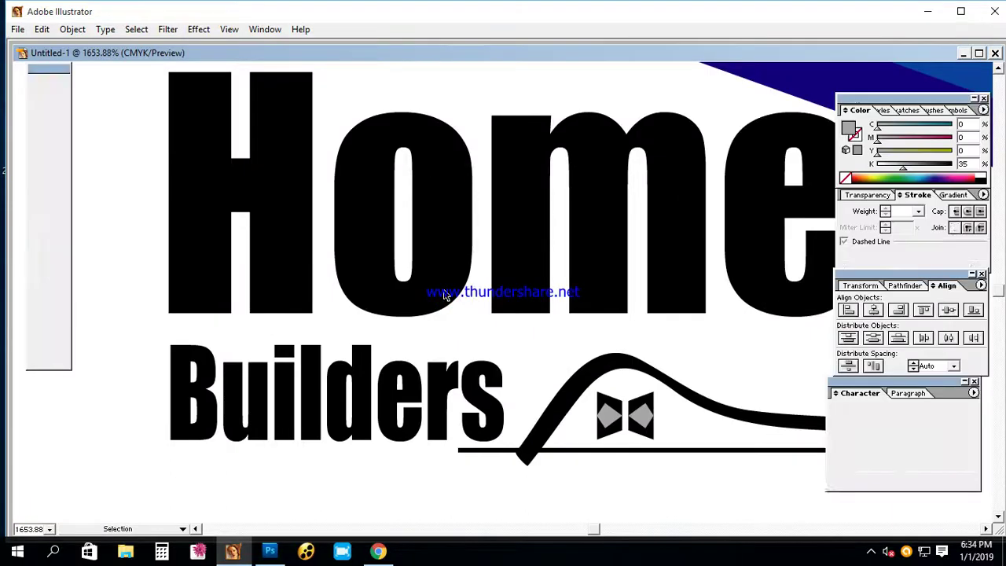
pyautogui.click(188, 232)
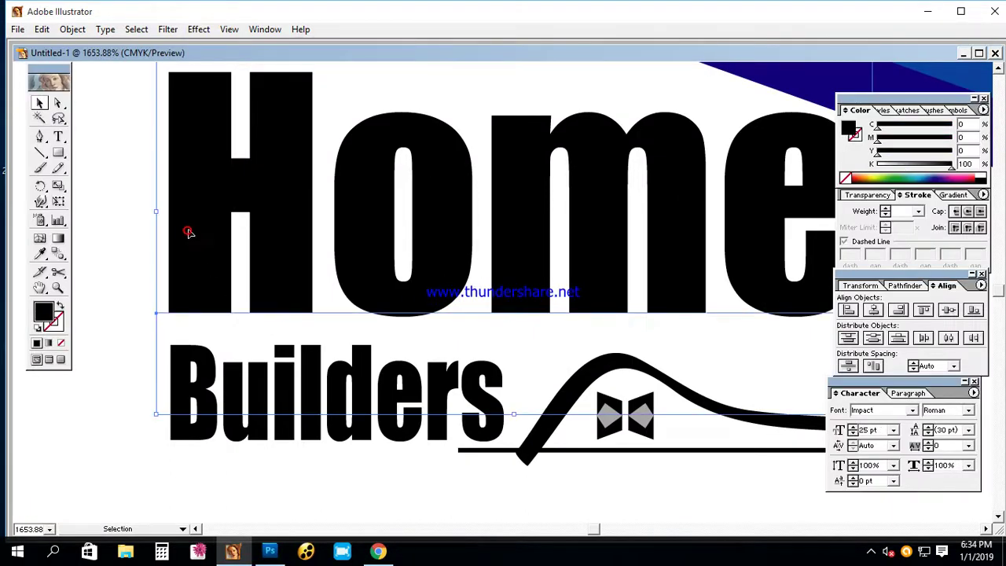
pyautogui.click(188, 232)
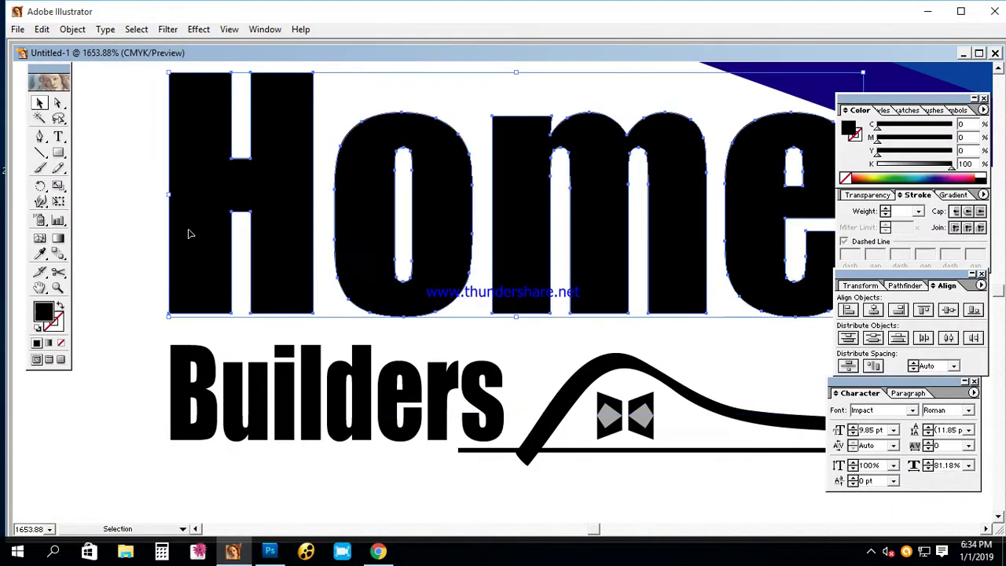
pyautogui.click(906, 166)
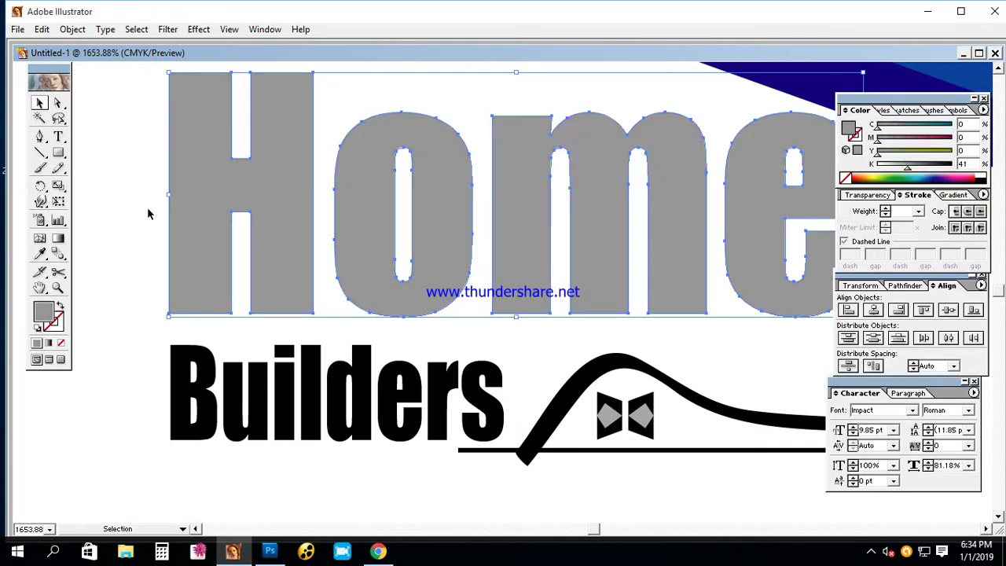
pyautogui.click(148, 210)
pyautogui.press('Tab')
pyautogui.keyDown('alt'); pyautogui.click(535, 313); pyautogui.keyUp('alt')
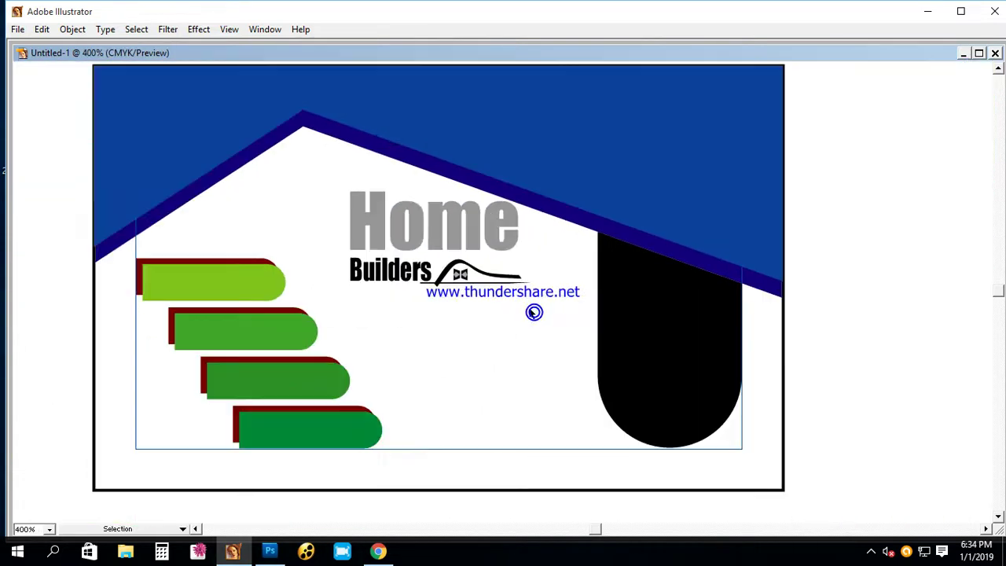
pyautogui.click(530, 309)
pyautogui.moveTo(471, 330); pyautogui.dragTo(466, 315)
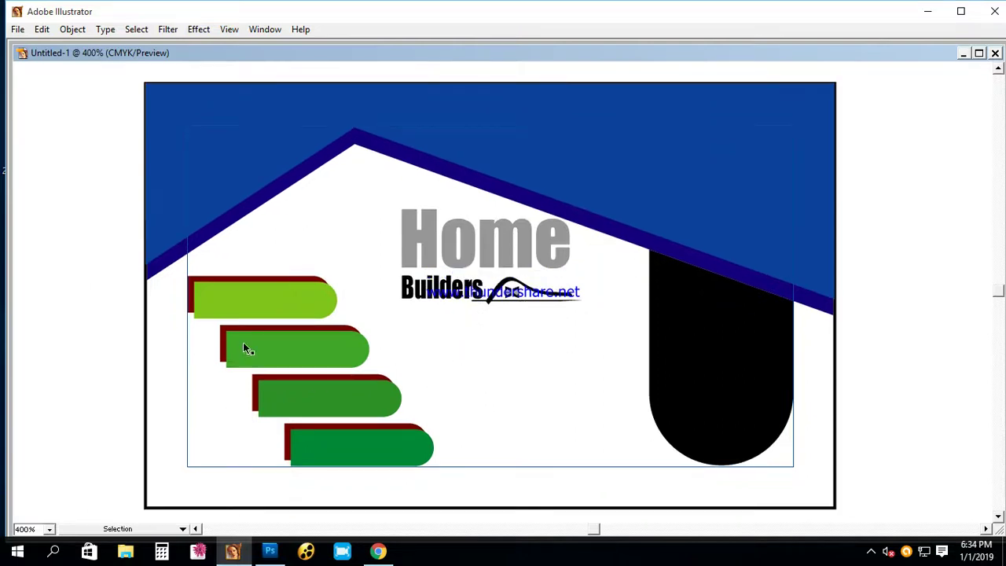
# - Place a copy of the Builders text on the top tab and retype it as Design
pyautogui.moveTo(148, 220); pyautogui.dragTo(654, 480)
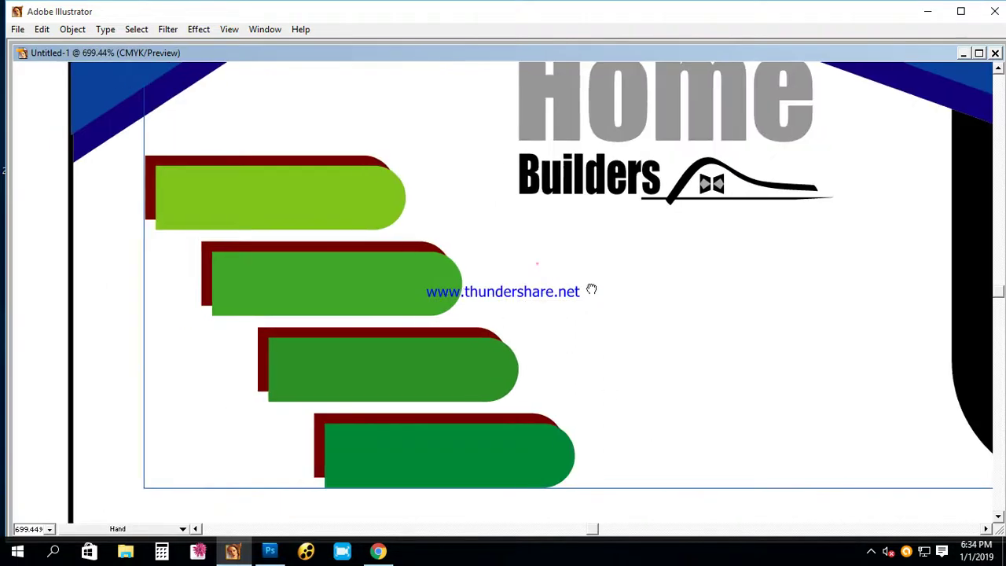
pyautogui.click(656, 223)
pyautogui.moveTo(656, 224); pyautogui.dragTo(315, 243)
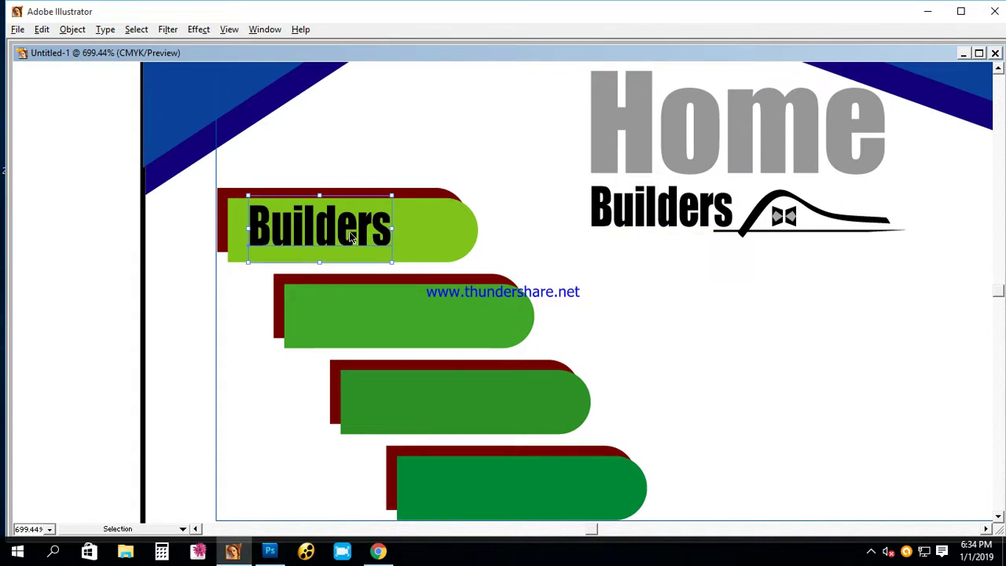
pyautogui.moveTo(351, 236)
pyautogui.mouseDown()
pyautogui.moveTo(378, 262)
pyautogui.moveTo(355, 251)
pyautogui.mouseUp()
pyautogui.doubleClick(340, 235)
pyautogui.write('Desi')
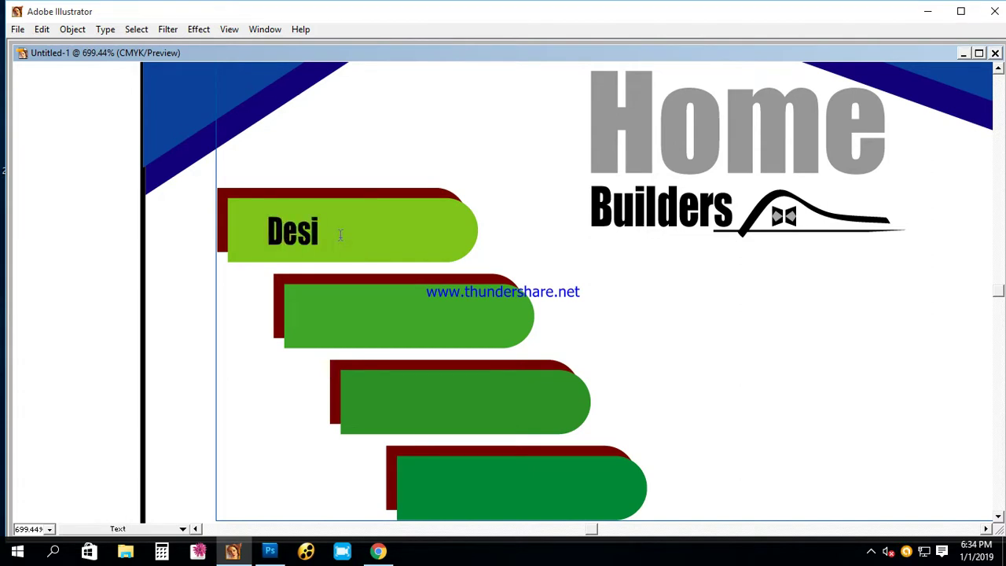
pyautogui.write('gn')
pyautogui.press('Escape')
# - Duplicate the Design label onto the remaining three tabs, repeating the copy with Ctrl+D
pyautogui.moveTo(337, 250); pyautogui.dragTo(368, 317)
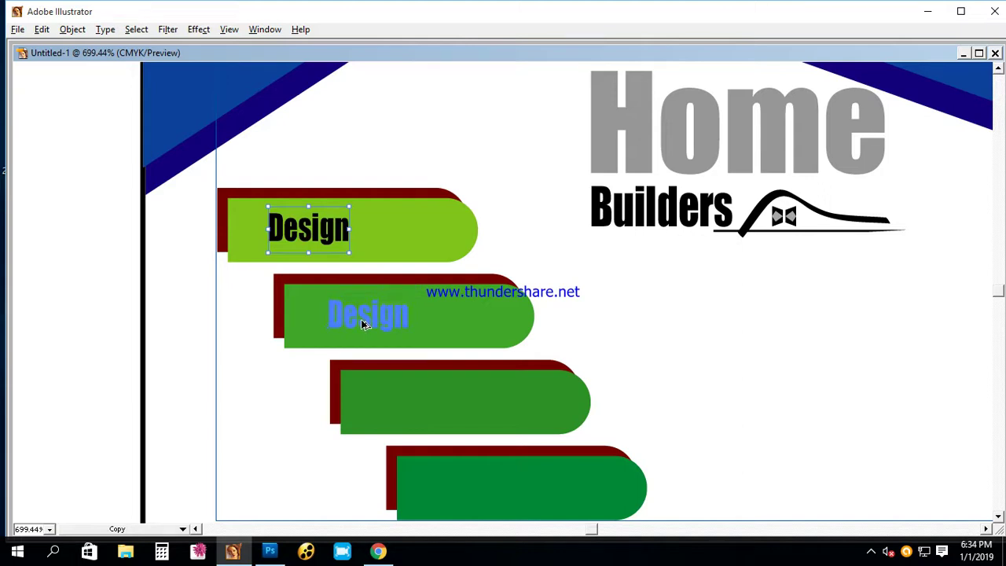
pyautogui.moveTo(360, 319); pyautogui.dragTo(362, 320)
pyautogui.hotkey('ctrl', 'd')
pyautogui.hotkey('ctrl', 'd')
pyautogui.click(657, 355)
pyautogui.press('t')
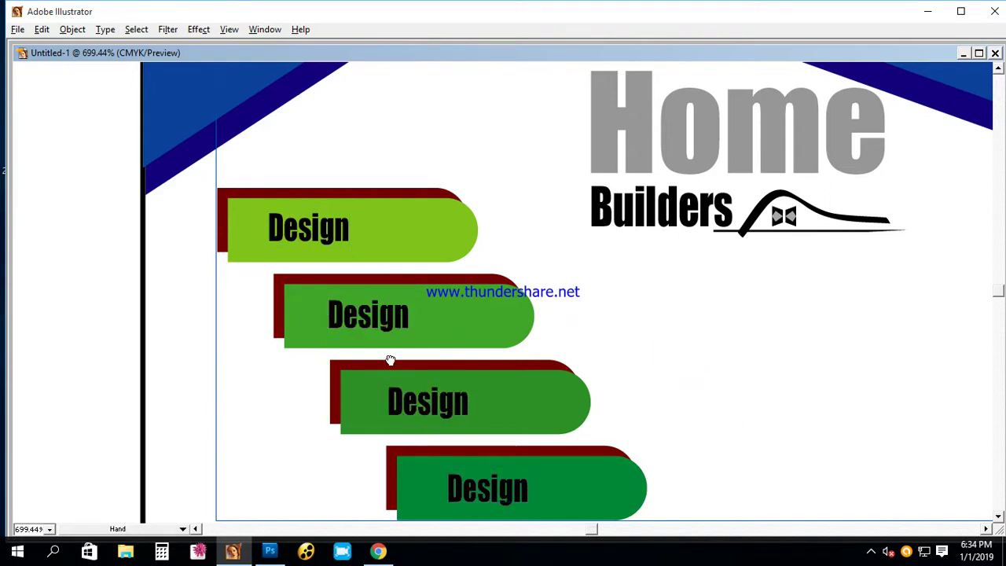
pyautogui.scroll(-3, 388, 359)
pyautogui.doubleClick(353, 220)
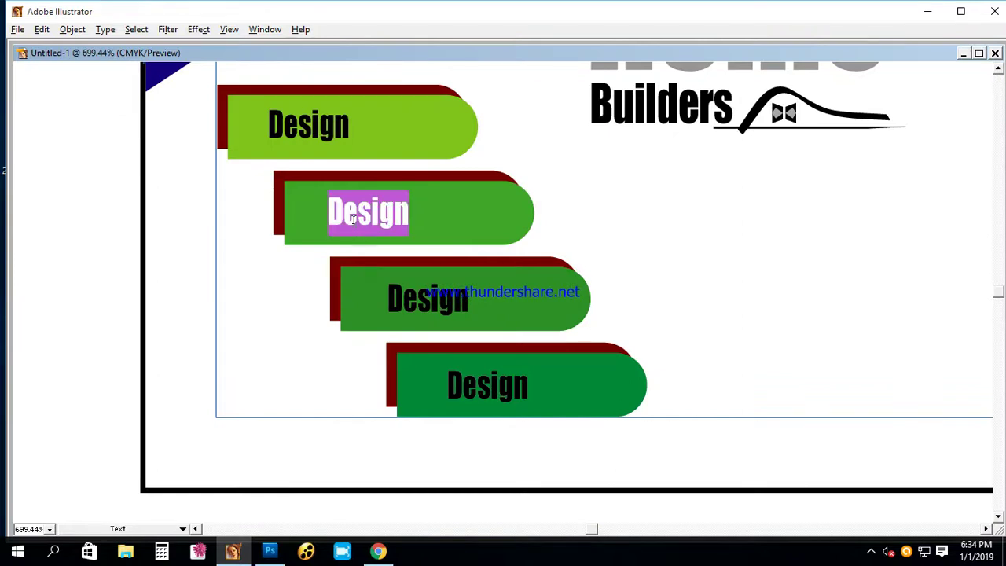
# - Retype the second, third and bottom tab labels as Plan, Maping and Decoration
pyautogui.write('Plan')
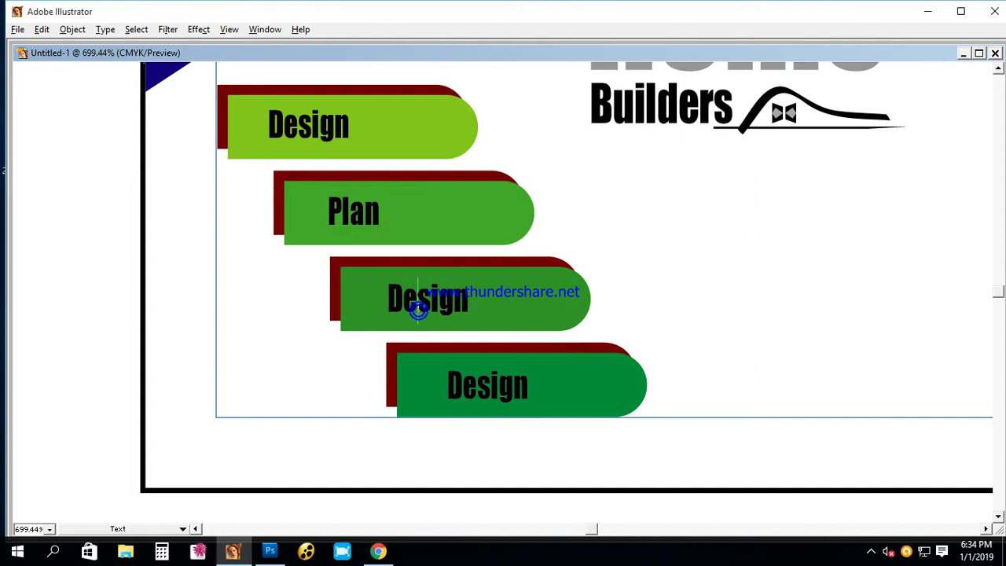
pyautogui.doubleClick(417, 309)
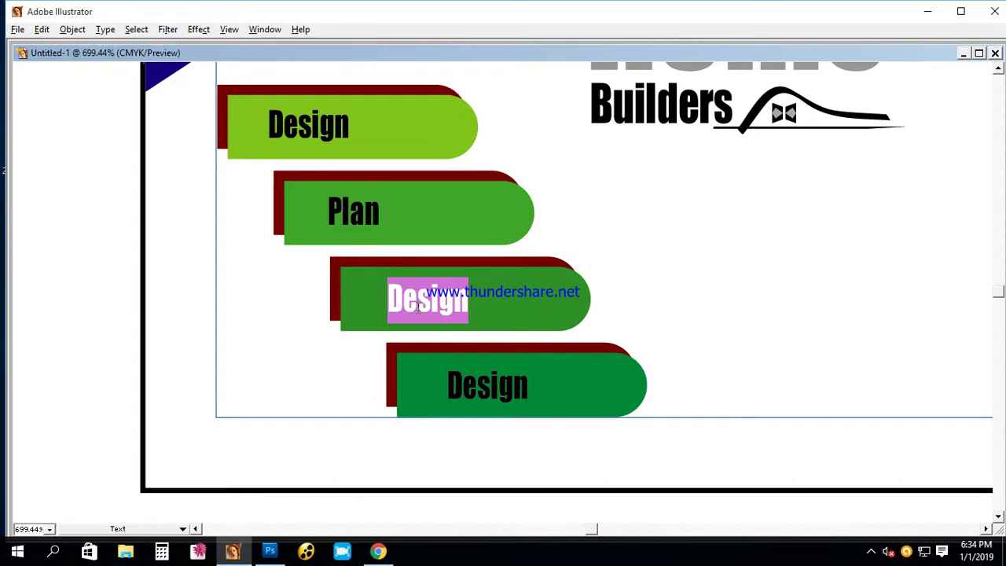
pyautogui.write('Map')
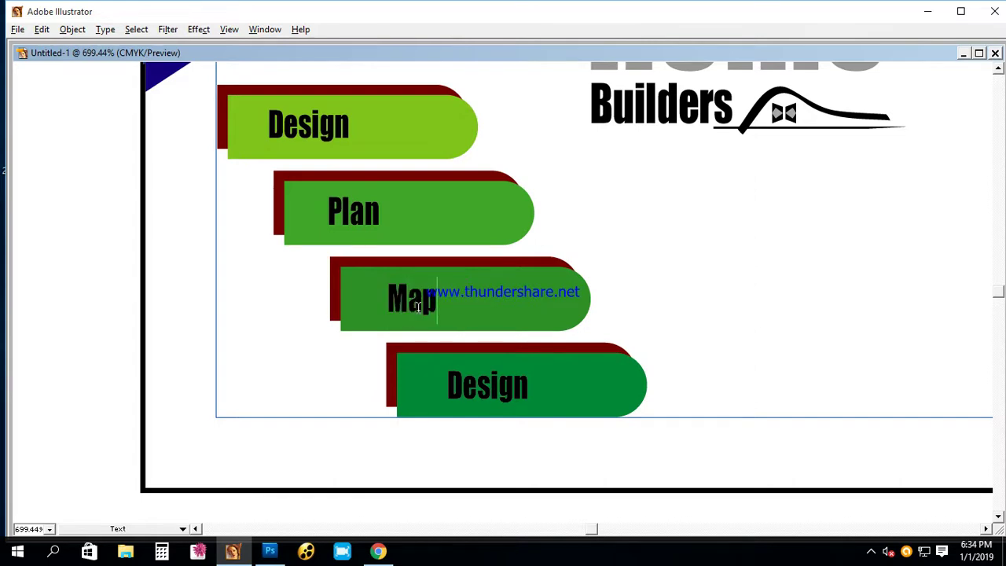
pyautogui.write('in')
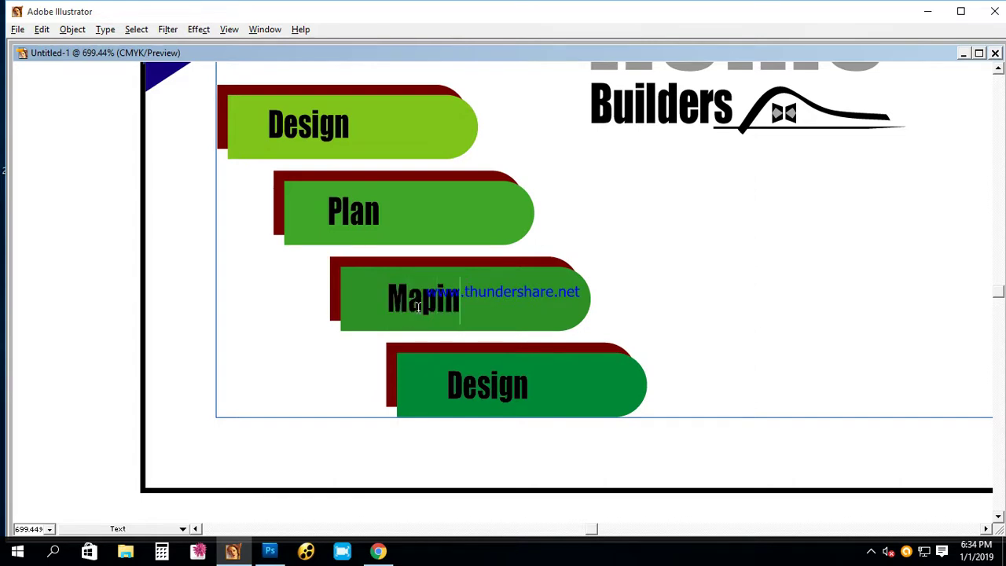
pyautogui.write('g')
pyautogui.click(467, 389)
pyautogui.doubleClick(472, 398)
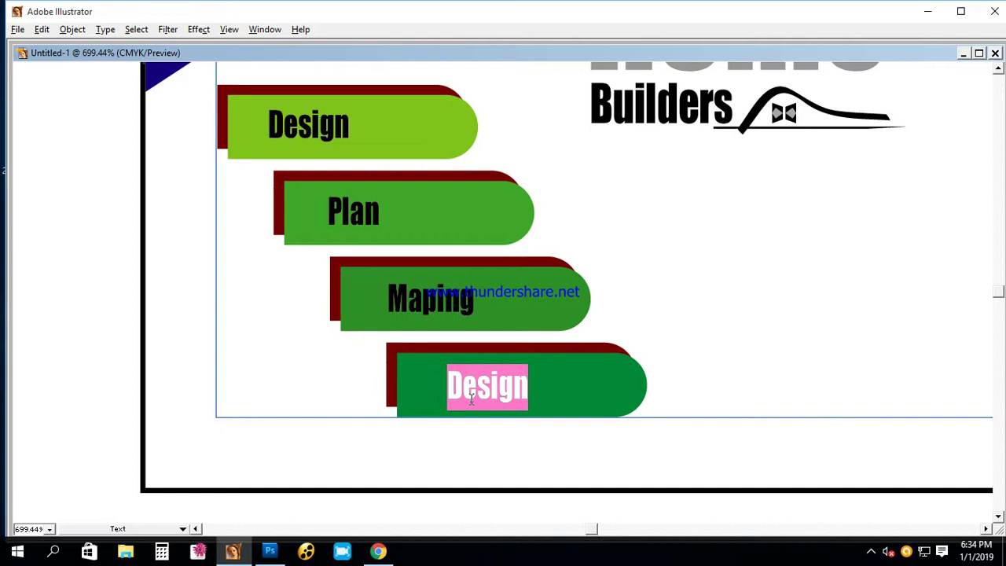
pyautogui.write('de')
pyautogui.press('BackSpace')
pyautogui.press('BackSpace')
pyautogui.write('De')
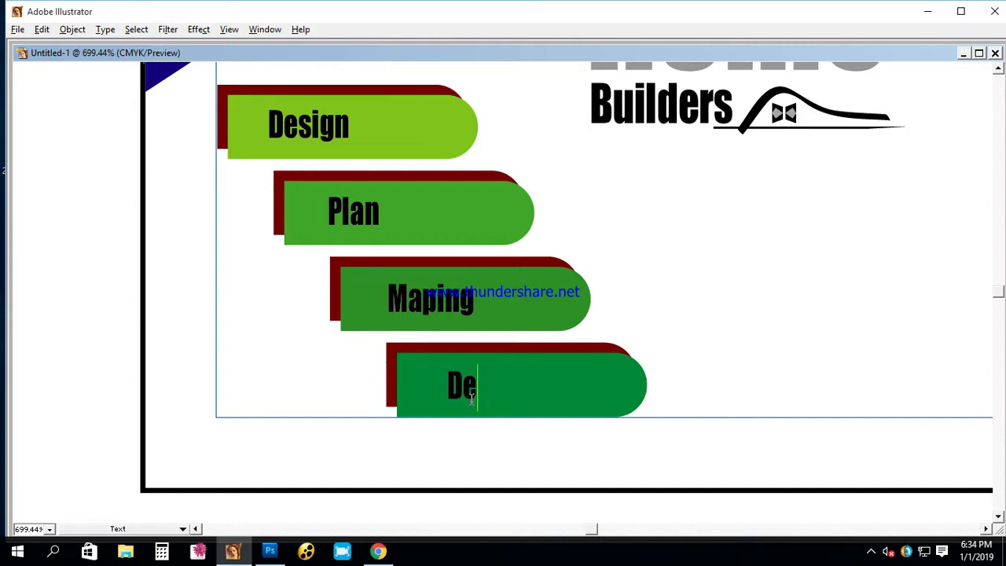
pyautogui.write('coratio')
pyautogui.press('BackSpace')
pyautogui.write('ion')
pyautogui.press('Escape')
pyautogui.click(696, 253)
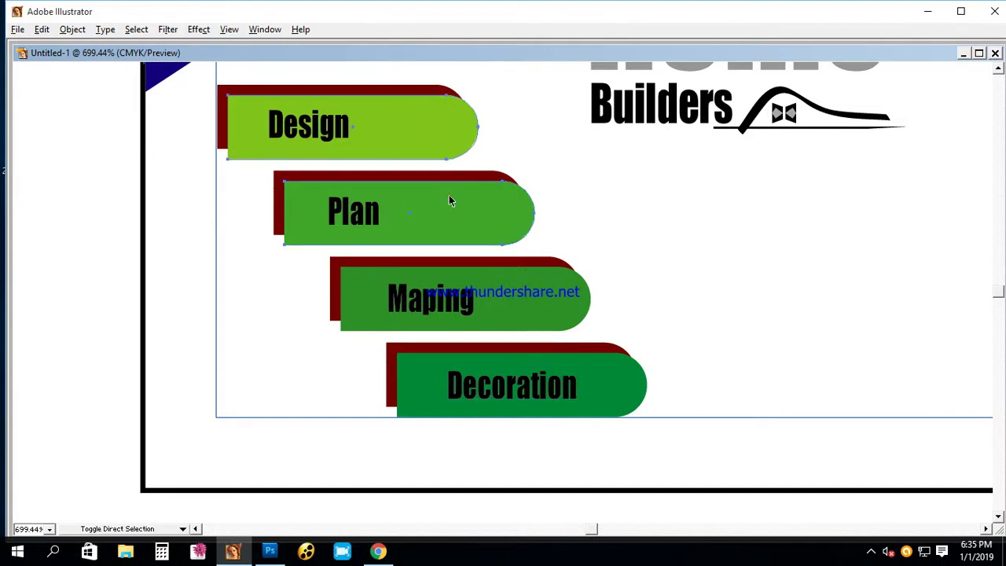
# - Fill all four tab shapes with 5% black
pyautogui.moveTo(449, 201); pyautogui.dragTo(621, 388)
pyautogui.press('Tab')
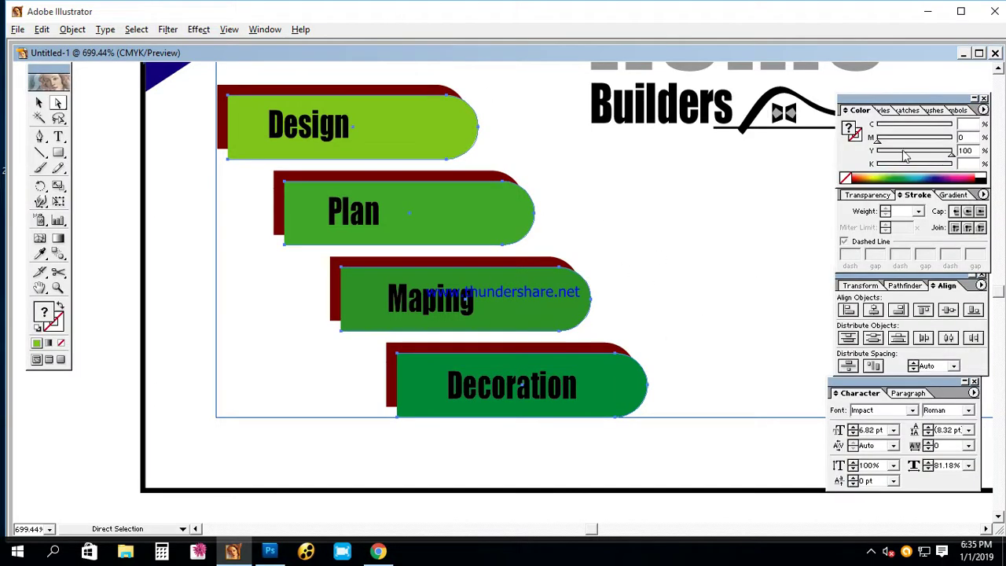
pyautogui.click(982, 178)
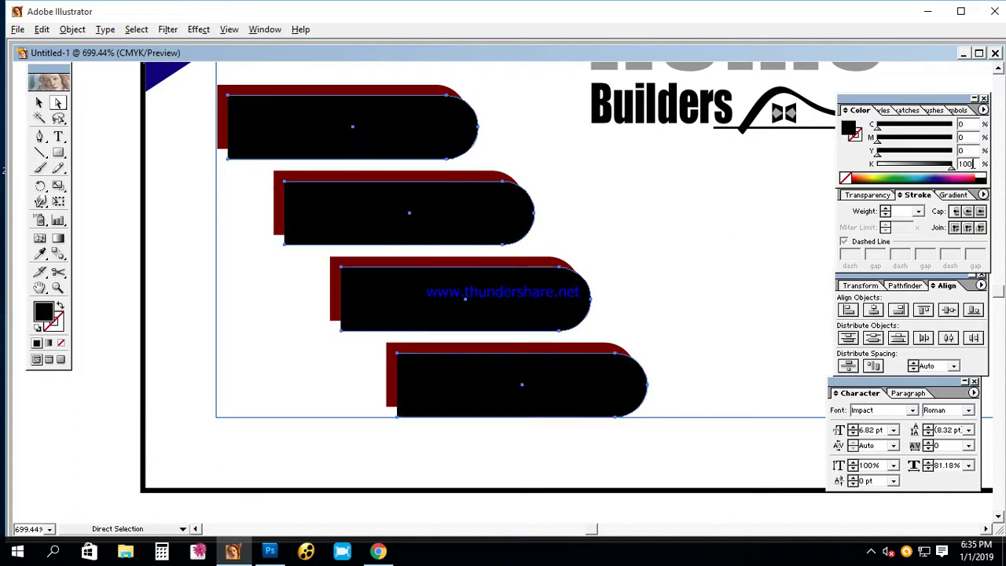
pyautogui.write('15')
pyautogui.press('Return')
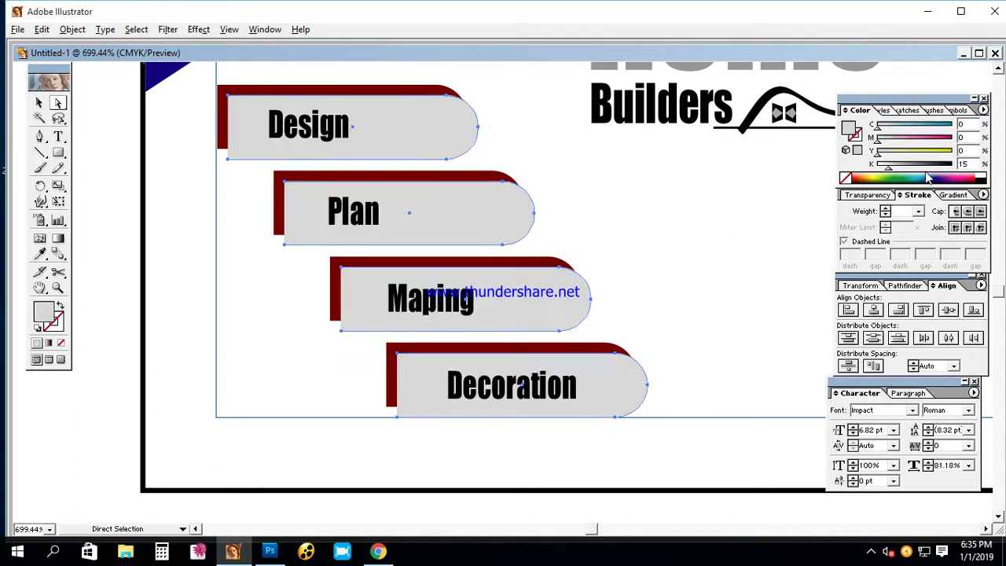
pyautogui.press('Return')
# - Darken the Plan and Decoration tab shapes to 35% black
pyautogui.press('Return')
pyautogui.click(653, 247)
pyautogui.click(471, 222)
pyautogui.keyDown('shift'); pyautogui.click(616, 385); pyautogui.keyUp('shift')
pyautogui.write('35')
pyautogui.press('Return')
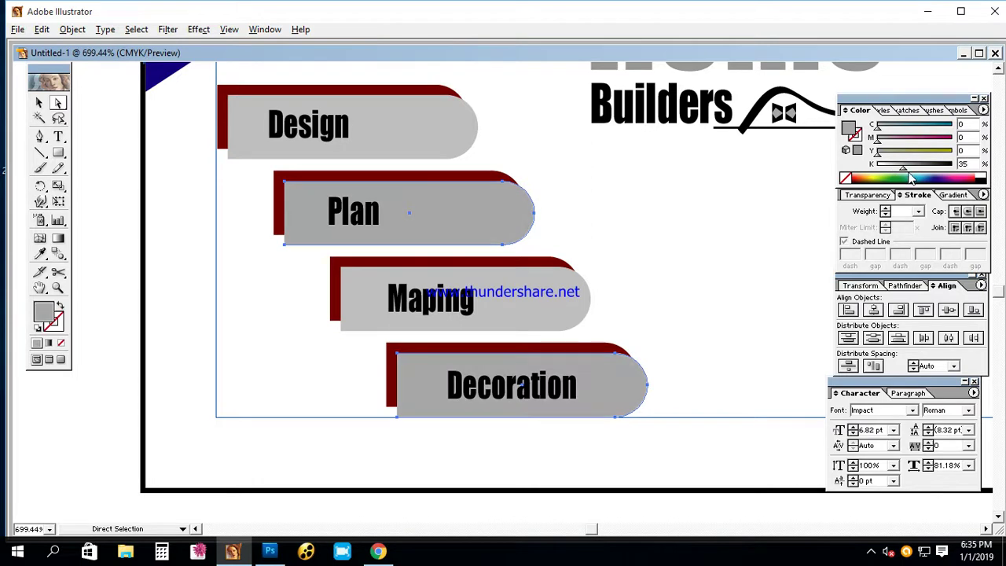
pyautogui.click(668, 314)
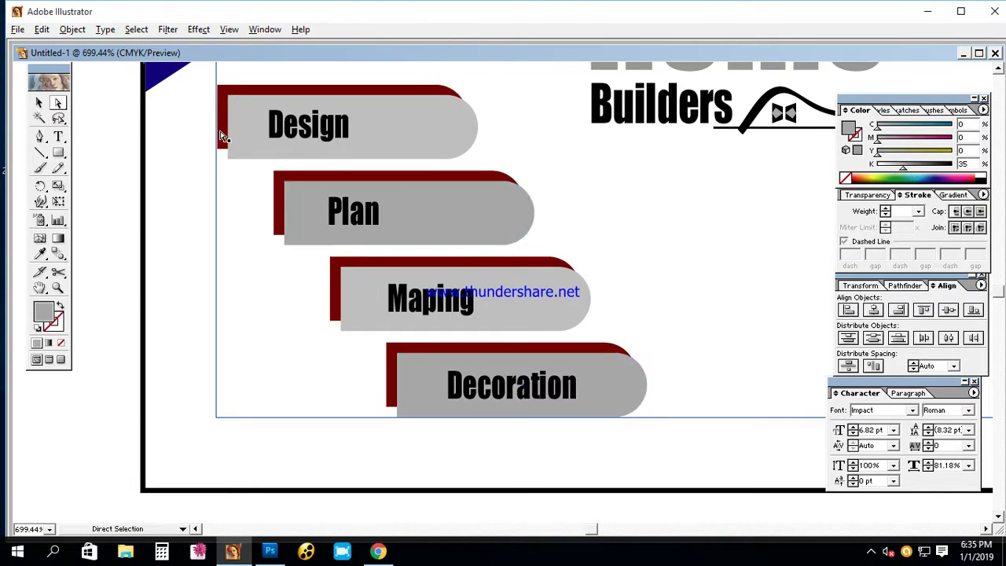
# - Change the four dark-red tab backings to olive-brown by editing their CMYK values
pyautogui.click(220, 134)
pyautogui.keyDown('shift'); pyautogui.click(333, 260); pyautogui.keyUp('shift')
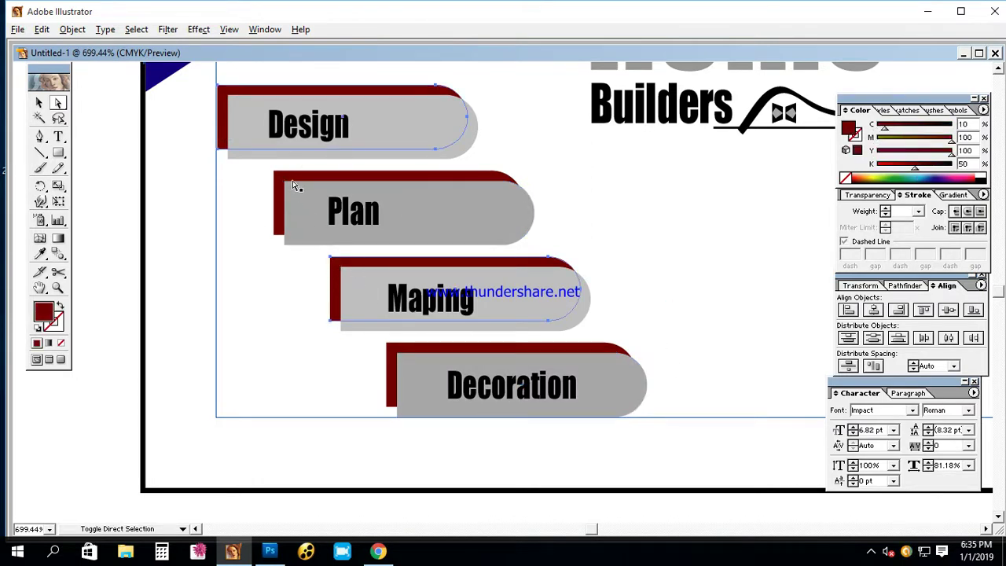
pyautogui.keyDown('shift'); pyautogui.click(284, 176); pyautogui.keyUp('shift')
pyautogui.keyDown('shift'); pyautogui.click(390, 349); pyautogui.keyUp('shift')
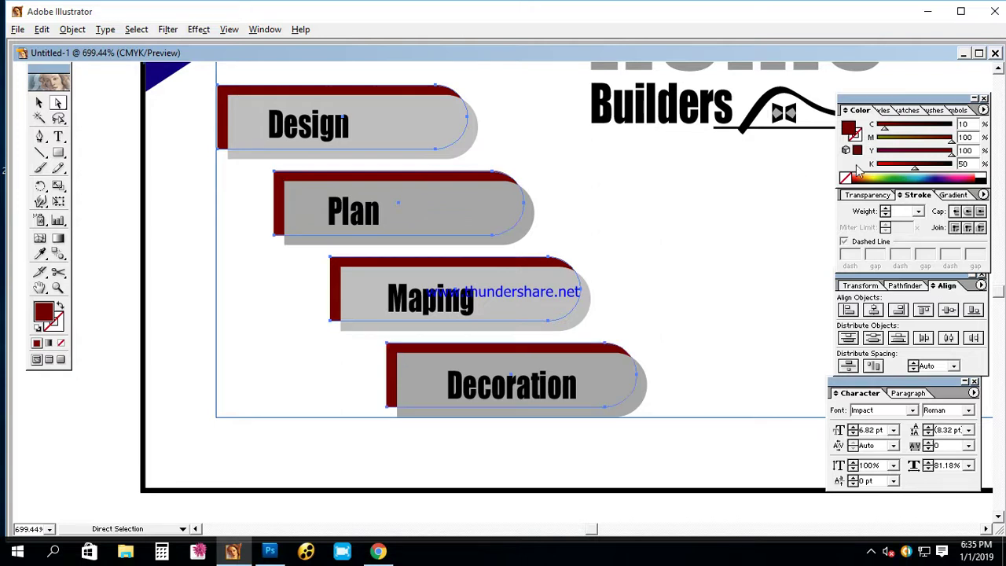
pyautogui.click(966, 124)
pyautogui.press('Tab')
pyautogui.write('20')
pyautogui.press('Tab')
pyautogui.write('20')
pyautogui.press('Tab')
pyautogui.write('5')
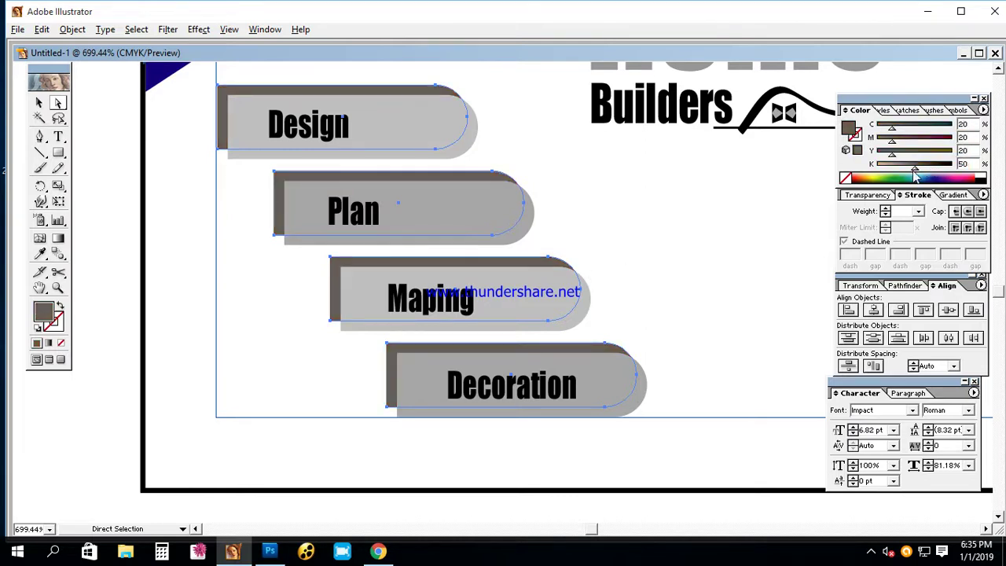
pyautogui.moveTo(912, 154); pyautogui.dragTo(928, 157)
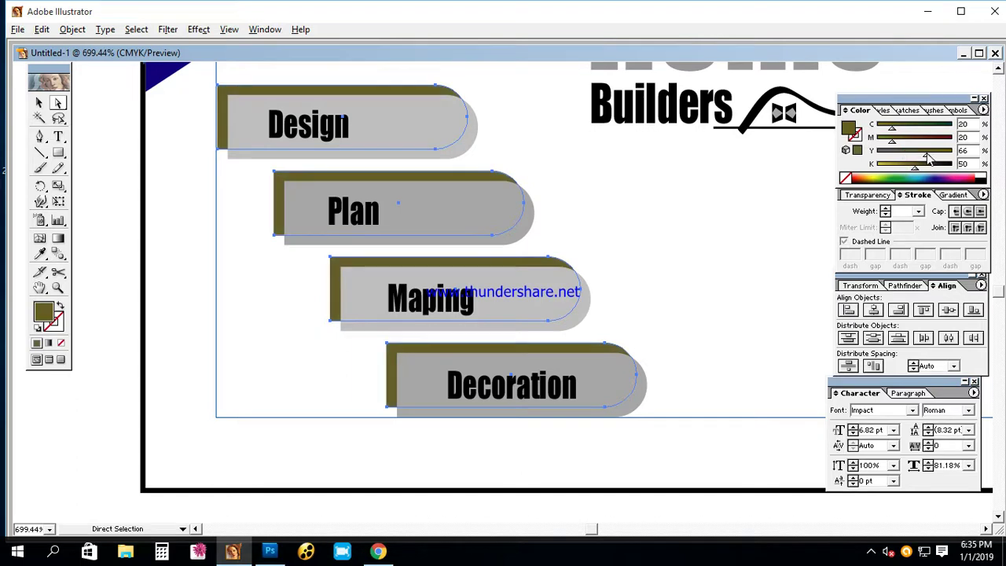
# - Deselect and zoom out to frame the whole business card
pyautogui.click(671, 230)
pyautogui.press('Tab')
pyautogui.press('z')
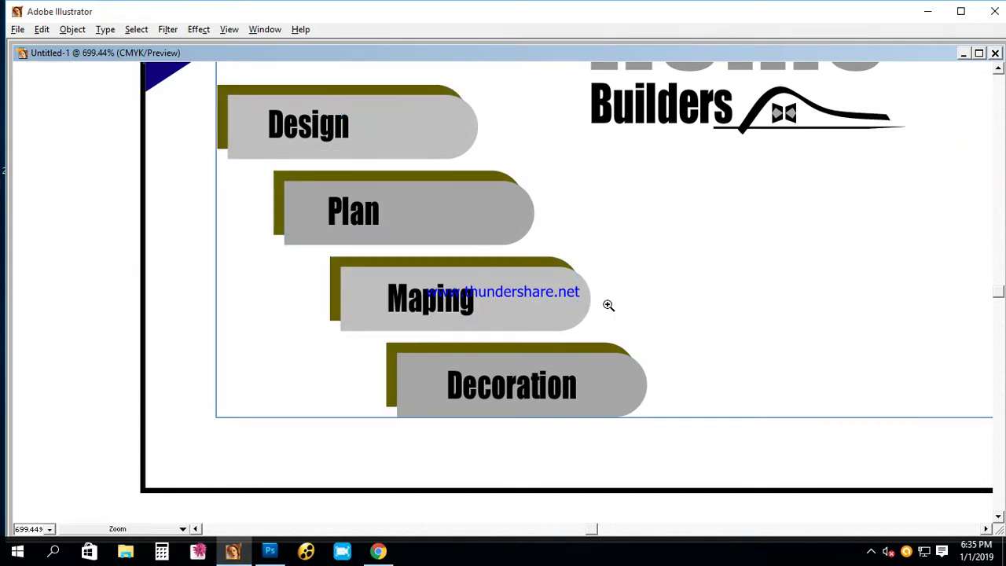
pyautogui.keyDown('alt'); pyautogui.click(588, 301); pyautogui.keyUp('alt')
pyautogui.moveTo(191, 143)
pyautogui.mouseDown()
pyautogui.moveTo(680, 417)
pyautogui.moveTo(608, 453)
pyautogui.mouseUp()
# - Copy a Design label onto the blue roof and retype it as Name Woner
pyautogui.moveTo(240, 304); pyautogui.dragTo(554, 193)
pyautogui.moveTo(440, 131); pyautogui.dragTo(762, 359)
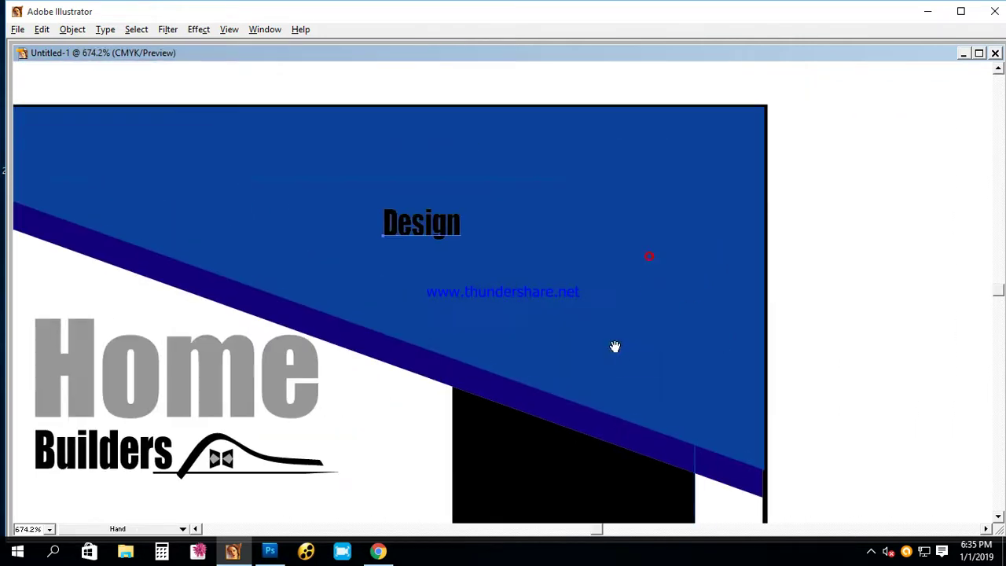
pyautogui.press('Tab')
pyautogui.press('t')
pyautogui.doubleClick(435, 228)
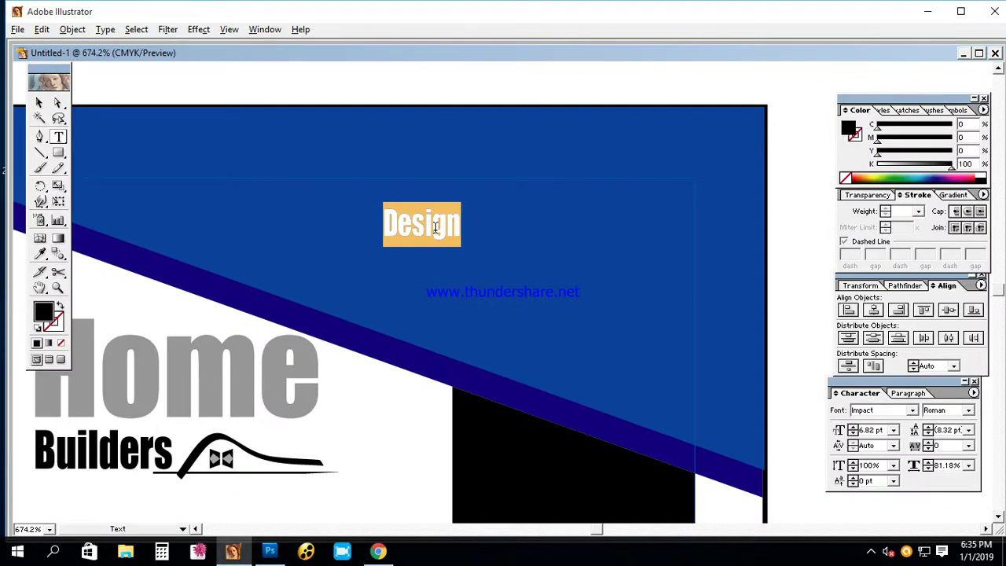
pyautogui.write('Name')
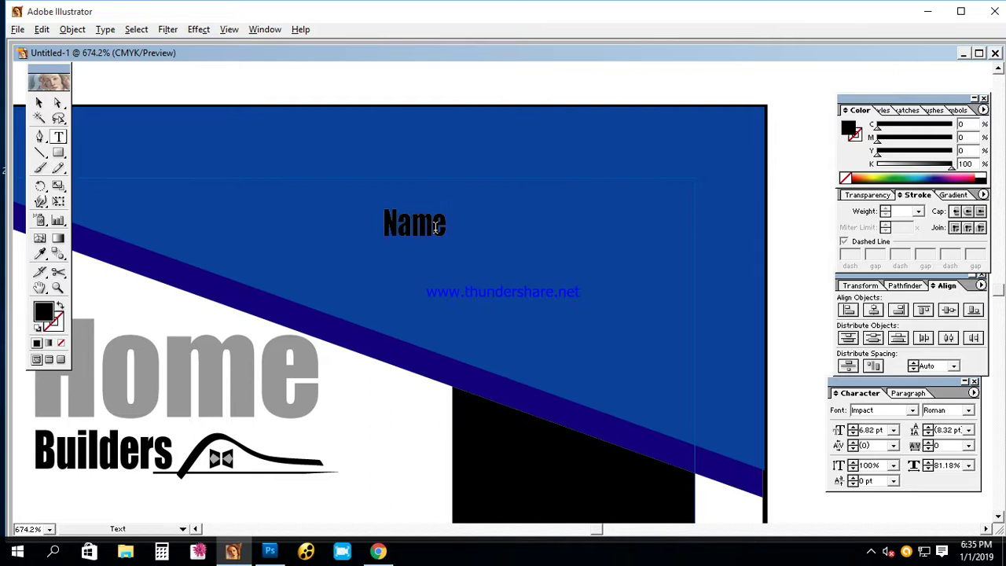
pyautogui.write(' Wo')
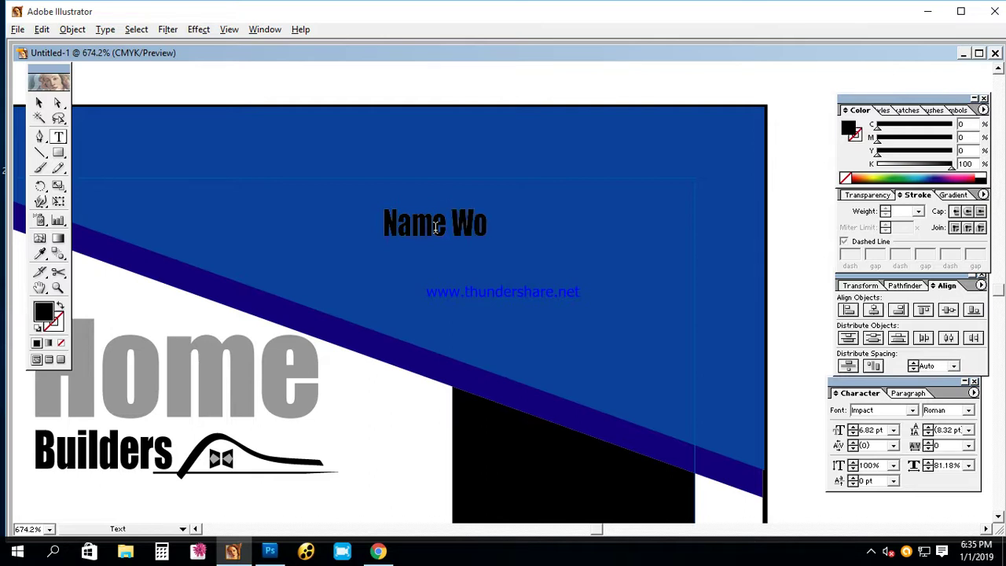
pyautogui.write('ner')
pyautogui.press('Escape')
pyautogui.moveTo(434, 228); pyautogui.dragTo(587, 225)
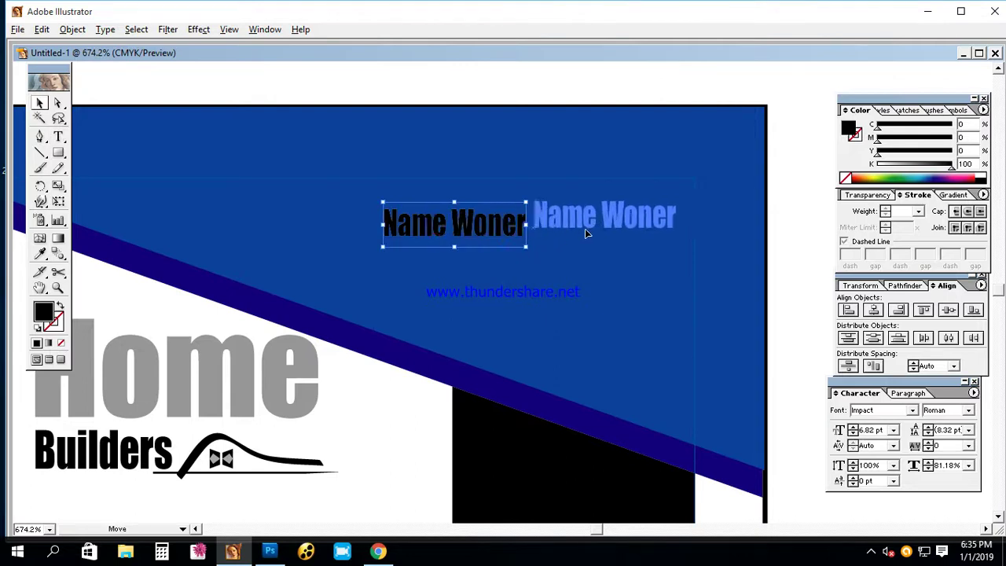
# - Make the Name Woner label white in Gill Sans MT Condensed at 14 pt
pyautogui.moveTo(905, 168); pyautogui.dragTo(876, 167)
pyautogui.click(872, 410)
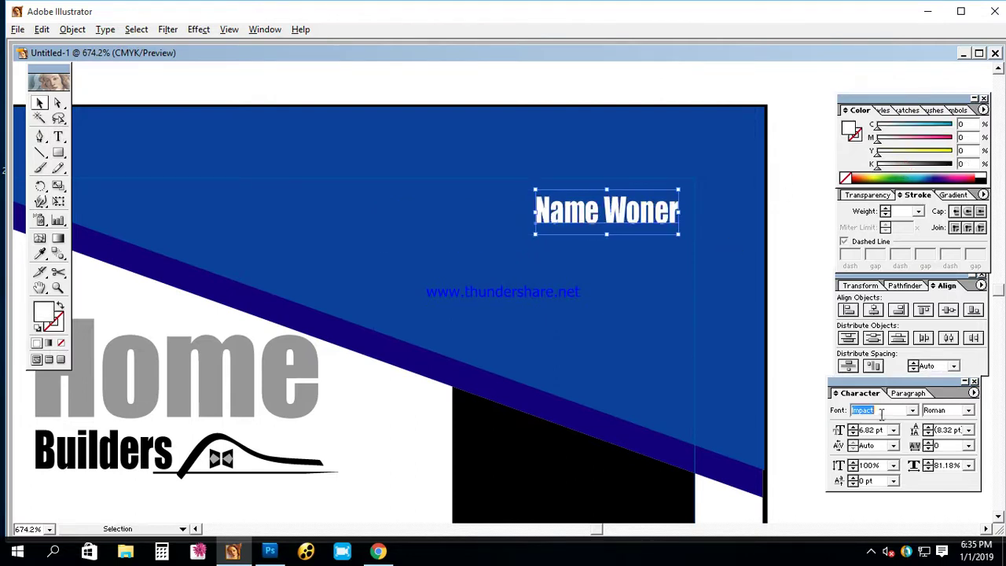
pyautogui.write('Informal Roman')
pyautogui.press('Return')
pyautogui.press('Down')
pyautogui.press('Down')
pyautogui.press('Down')
pyautogui.press('Down')
pyautogui.press('Down')
pyautogui.press('Down')
pyautogui.press('Down')
pyautogui.press('Down')
pyautogui.press('Down')
pyautogui.press('Down')
pyautogui.press('Down')
pyautogui.press('Down')
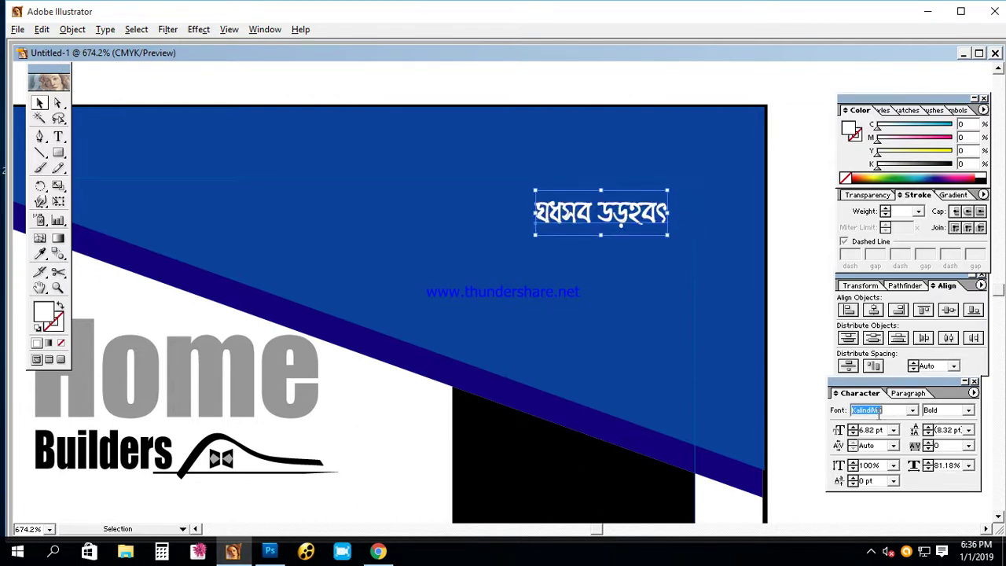
pyautogui.press('Down')
pyautogui.press('Down')
pyautogui.press('Down')
pyautogui.press('Down')
pyautogui.press('Down')
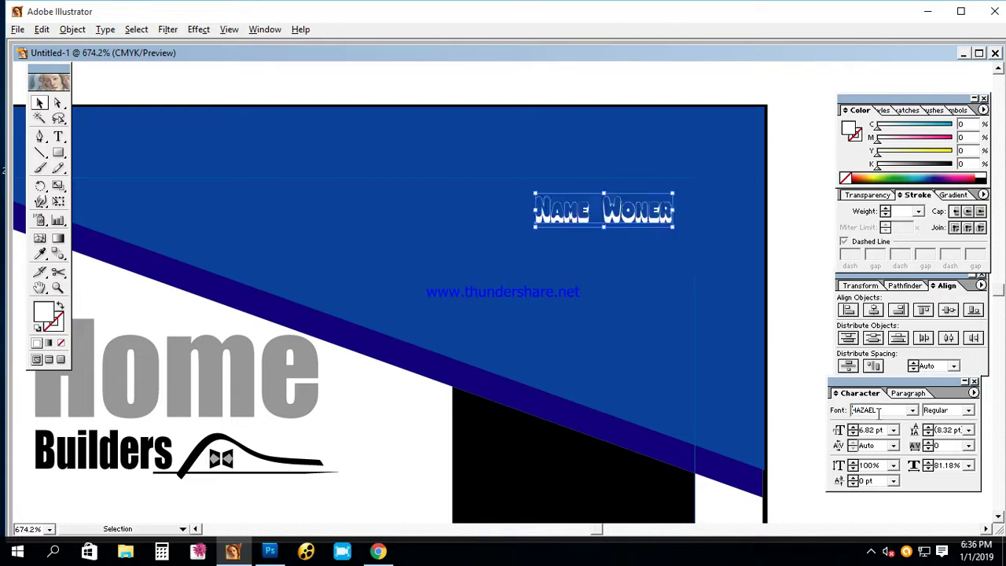
pyautogui.press('Down')
pyautogui.press('Down')
pyautogui.press('Down')
pyautogui.press('Down')
pyautogui.press('Down')
pyautogui.press('Down')
pyautogui.press('Down')
pyautogui.press('Down')
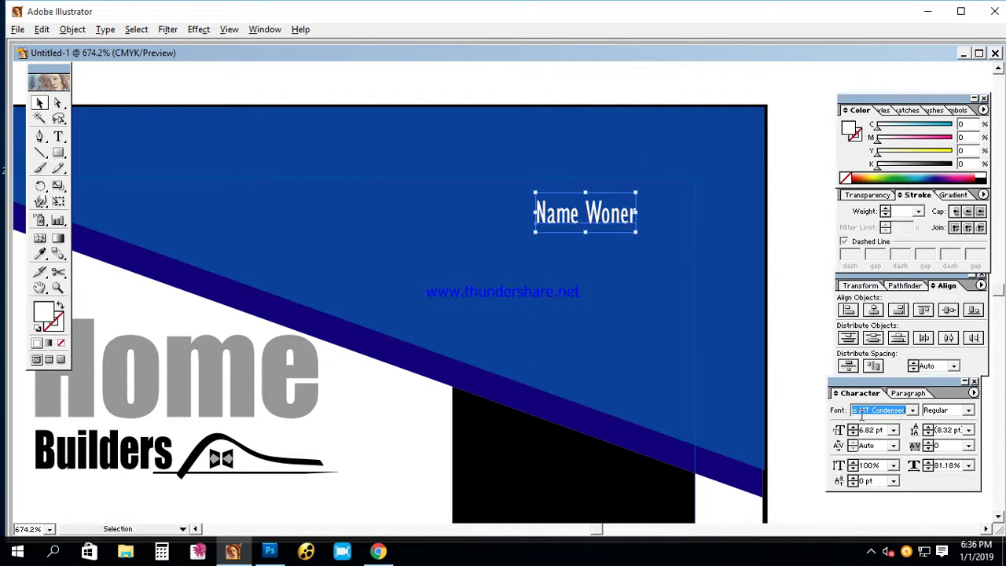
pyautogui.click(879, 431)
pyautogui.write('14')
pyautogui.press('Return')
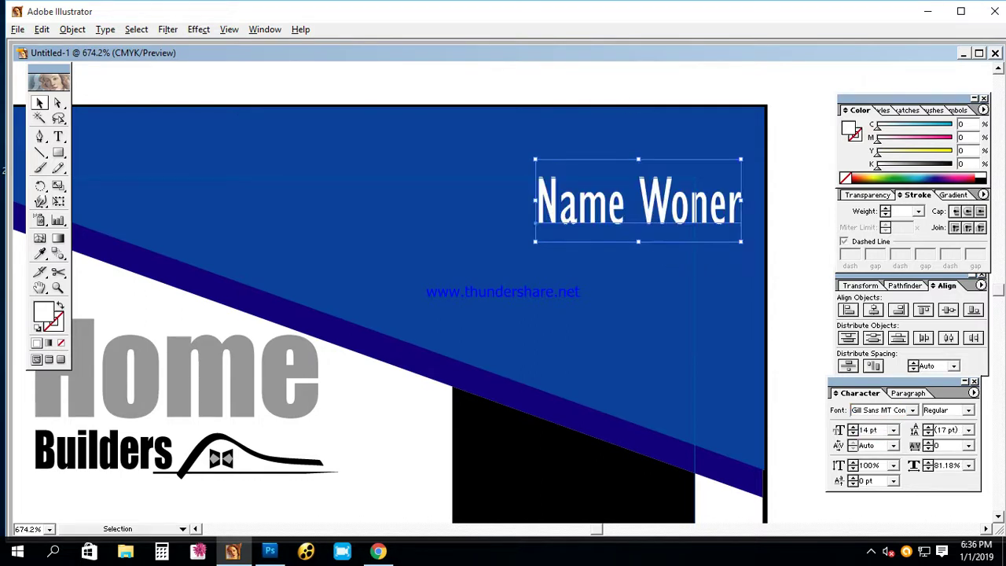
pyautogui.press('Tab')
# - Replace Woner with 'of Proprietor' so the heading reads Name of Proprietor
pyautogui.moveTo(597, 220); pyautogui.dragTo(538, 226)
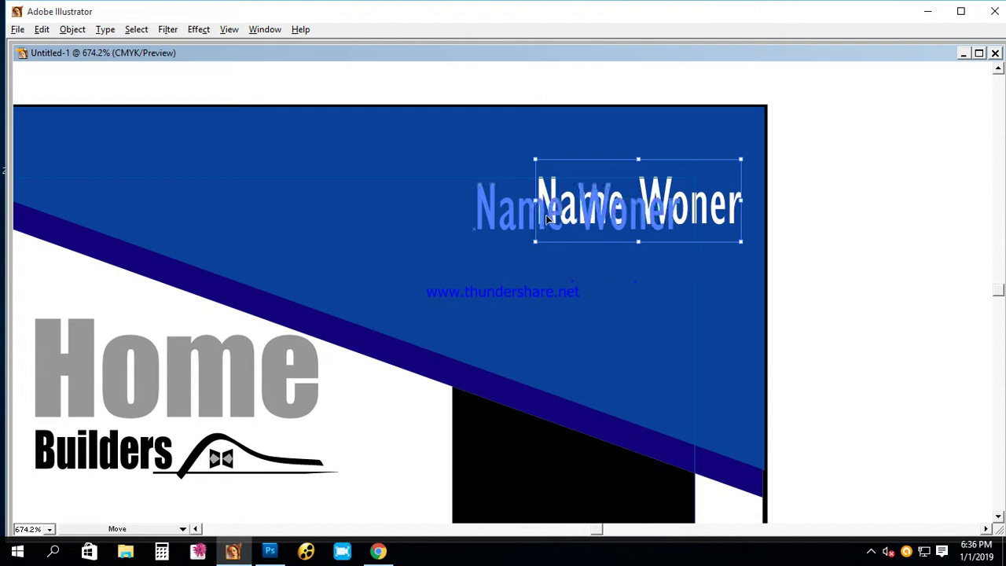
pyautogui.press('t')
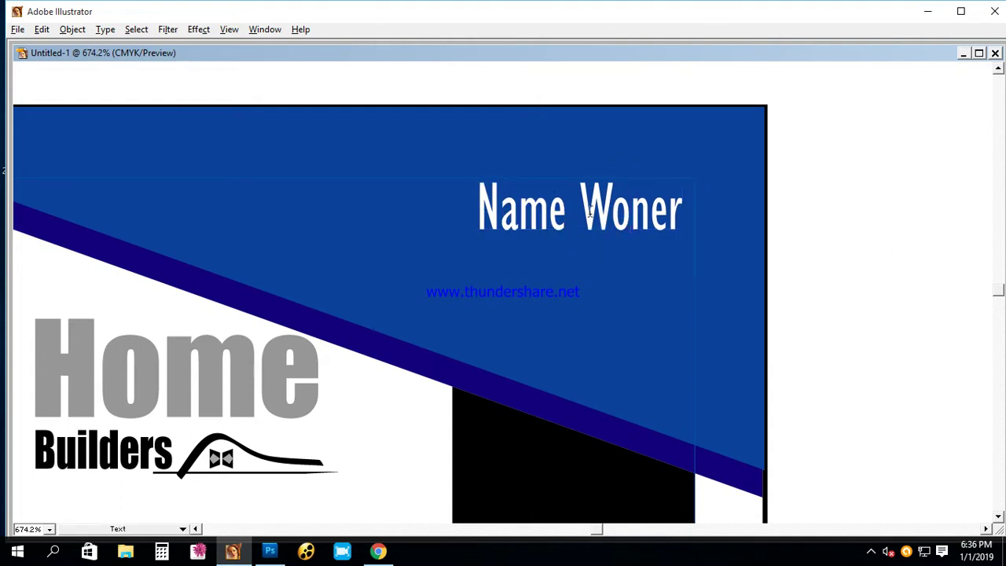
pyautogui.click(582, 206)
pyautogui.moveTo(579, 203); pyautogui.dragTo(679, 205)
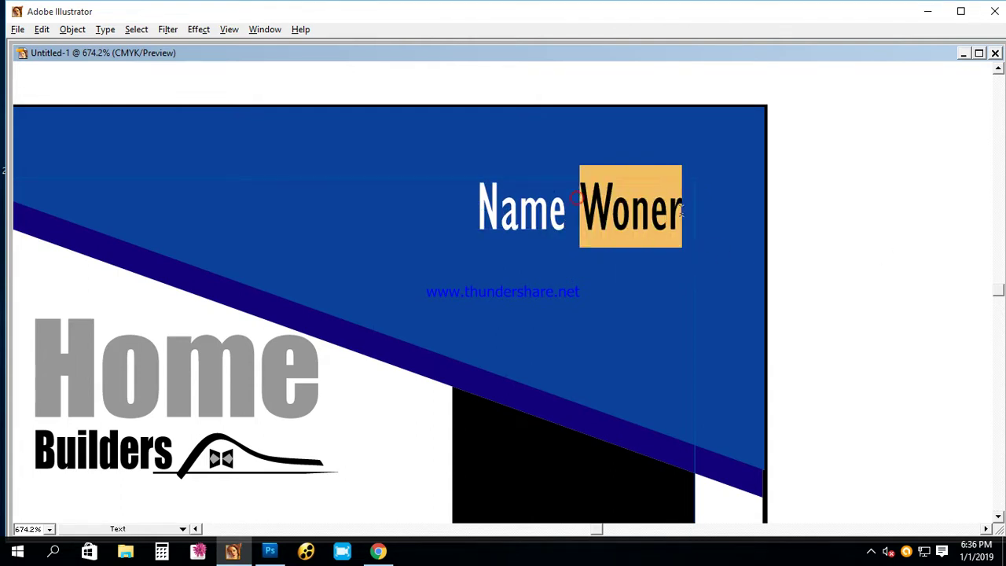
pyautogui.write('of Propri')
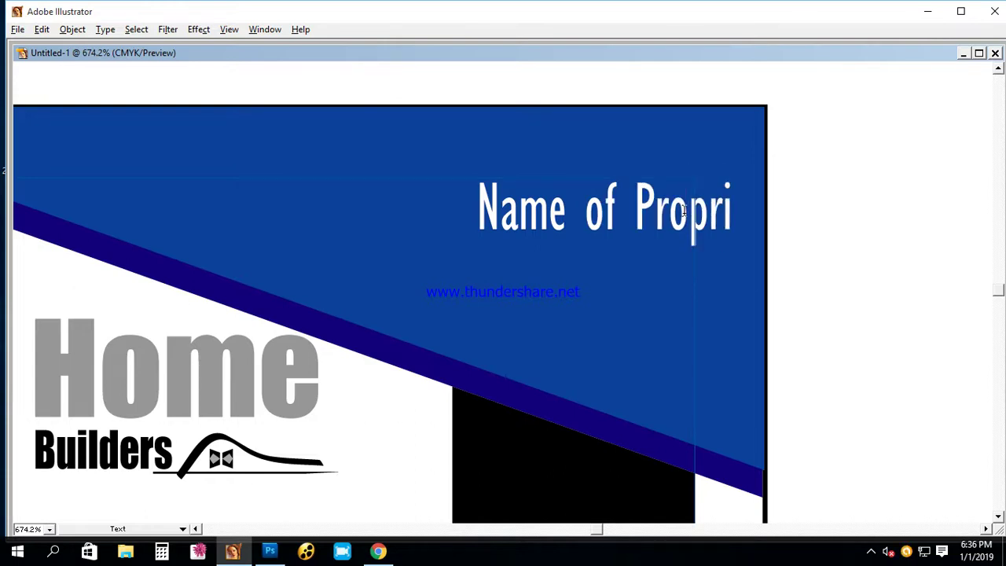
pyautogui.write('etor')
# - Add a smaller 'Cell:' copy beneath the heading, aligned to its left edge
pyautogui.moveTo(669, 218)
pyautogui.mouseDown()
pyautogui.moveTo(569, 219)
pyautogui.moveTo(610, 278)
pyautogui.mouseUp()
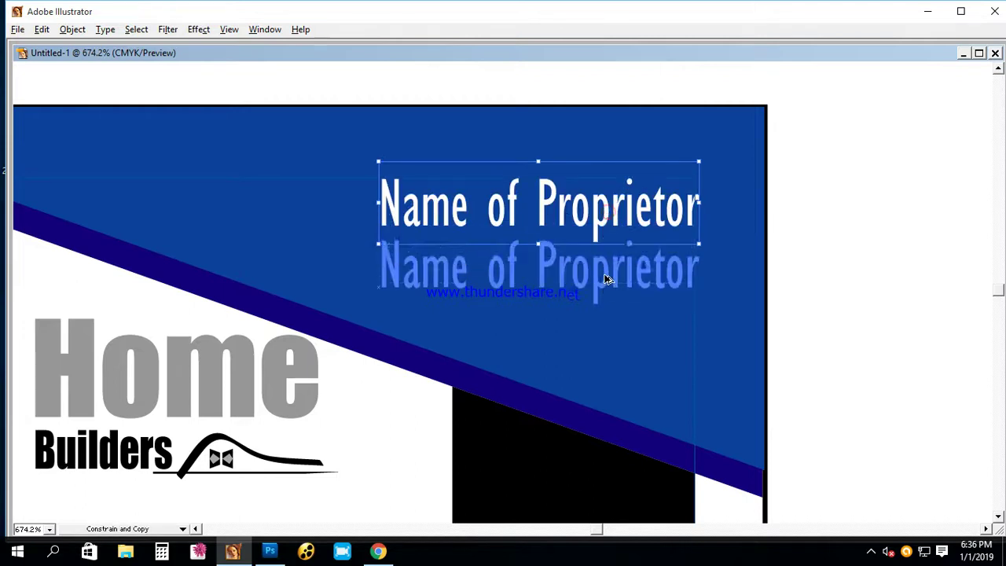
pyautogui.tripleClick(609, 284)
pyautogui.write('Cell:')
pyautogui.press('Escape')
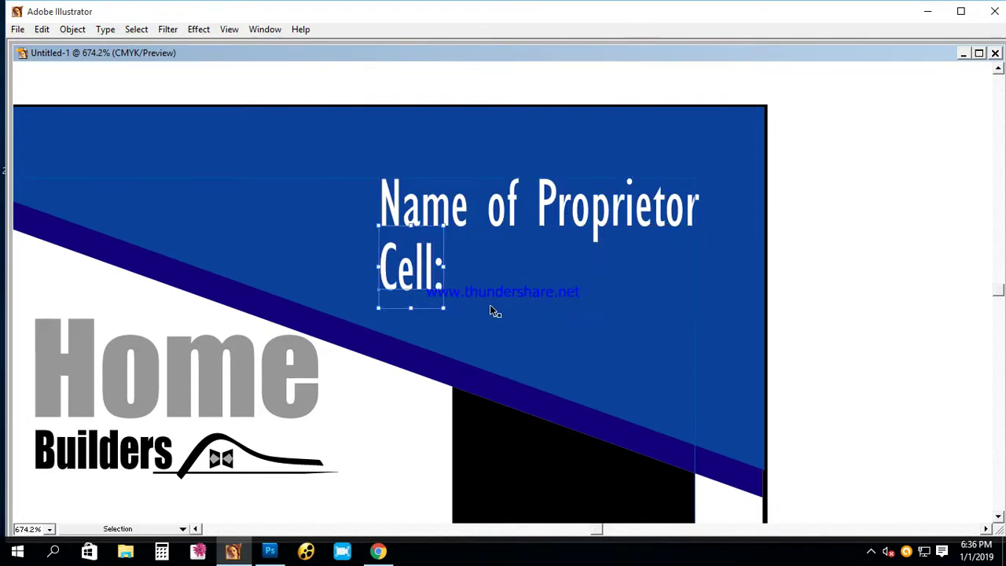
pyautogui.moveTo(444, 307); pyautogui.dragTo(403, 267)
pyautogui.click(838, 281)
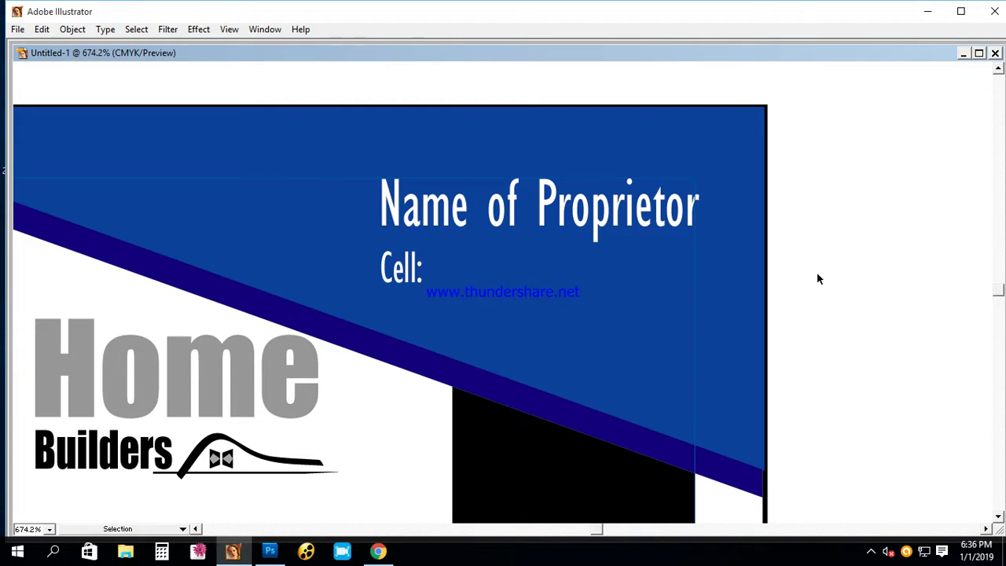
pyautogui.keyDown('ctrl'); pyautogui.keyDown('alt'); pyautogui.click(480, 334); pyautogui.keyUp('alt'); pyautogui.keyUp('ctrl')
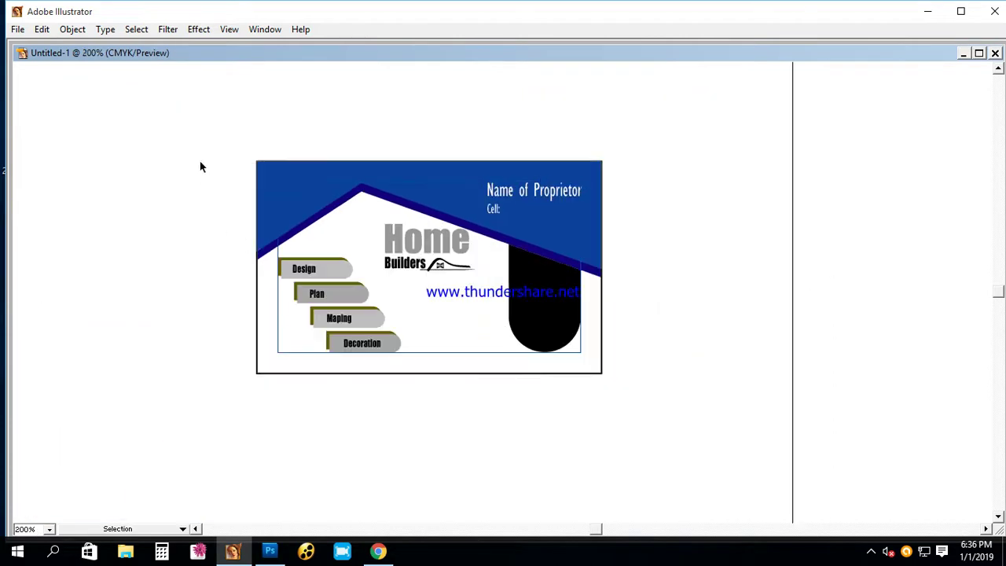
# - Copy the Builders text down beside the Decoration tab and set it in Arial
pyautogui.moveTo(714, 397); pyautogui.dragTo(713, 395)
pyautogui.click(711, 308)
pyautogui.click(870, 552)
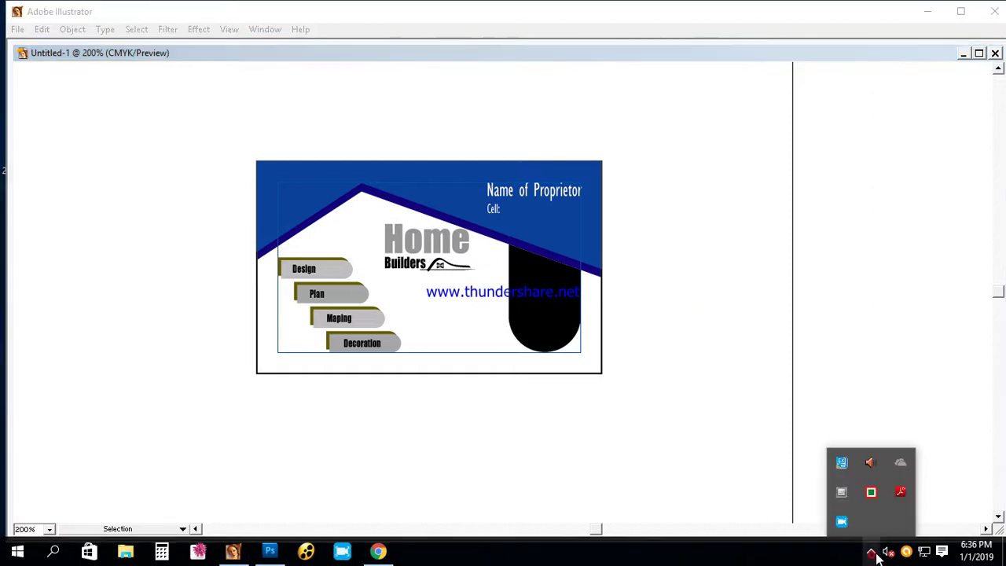
pyautogui.click(703, 312)
pyautogui.moveTo(184, 154); pyautogui.dragTo(689, 442)
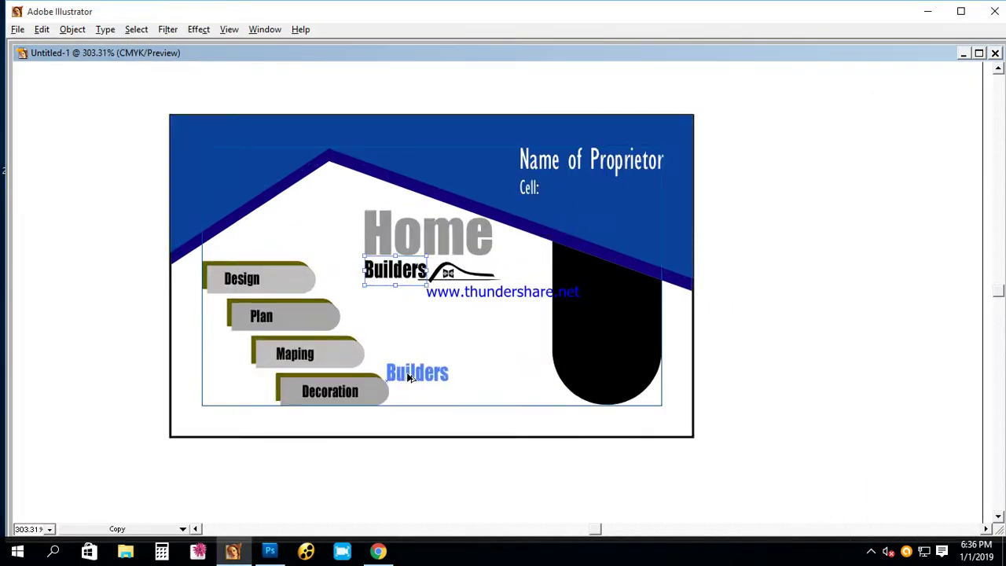
pyautogui.moveTo(385, 275); pyautogui.dragTo(424, 393)
pyautogui.press('Tab')
pyautogui.doubleClick(870, 410)
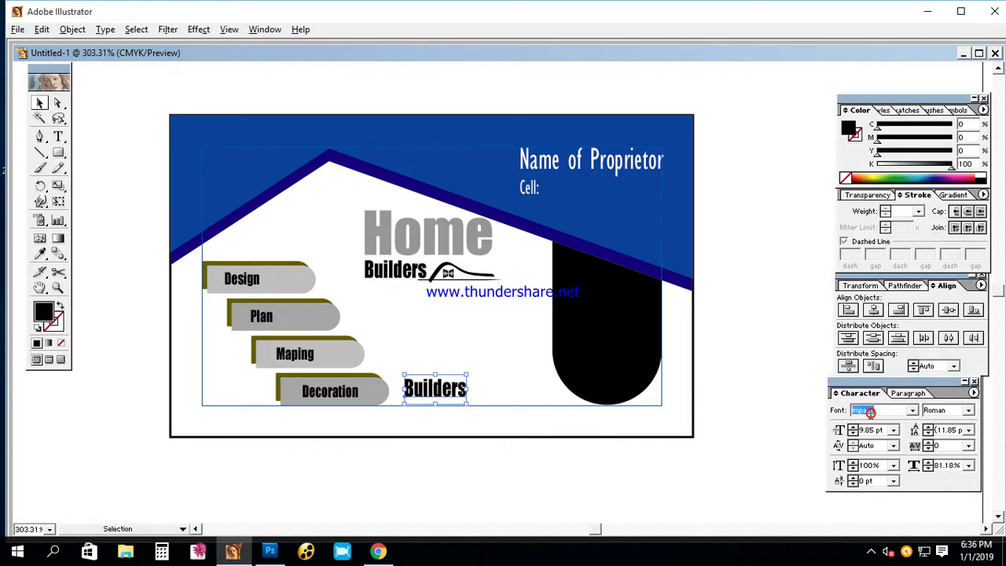
pyautogui.write('Arial')
pyautogui.press('Return')
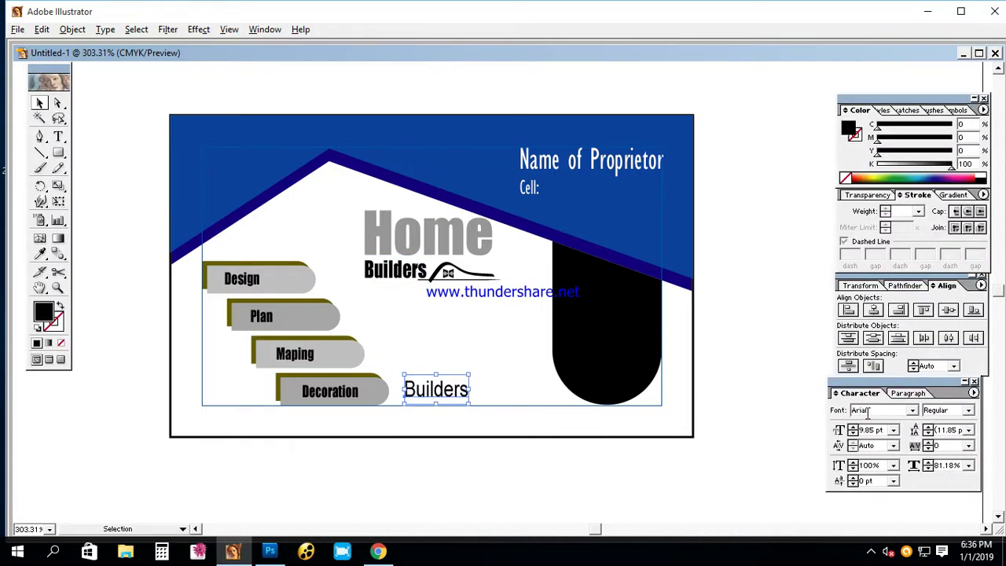
# - Retype the copied text as 'Address:'
pyautogui.press('t')
pyautogui.doubleClick(440, 389)
pyautogui.write('Addre')
pyautogui.press('BackSpace')
pyautogui.press('BackSpace')
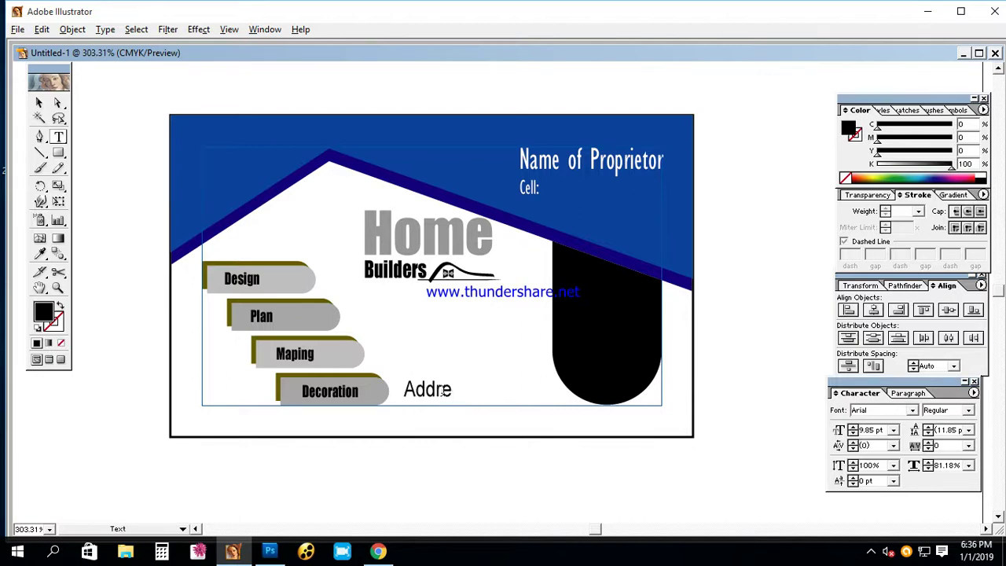
pyautogui.keyDown('ctrl'); pyautogui.click(453, 482); pyautogui.keyUp('ctrl')
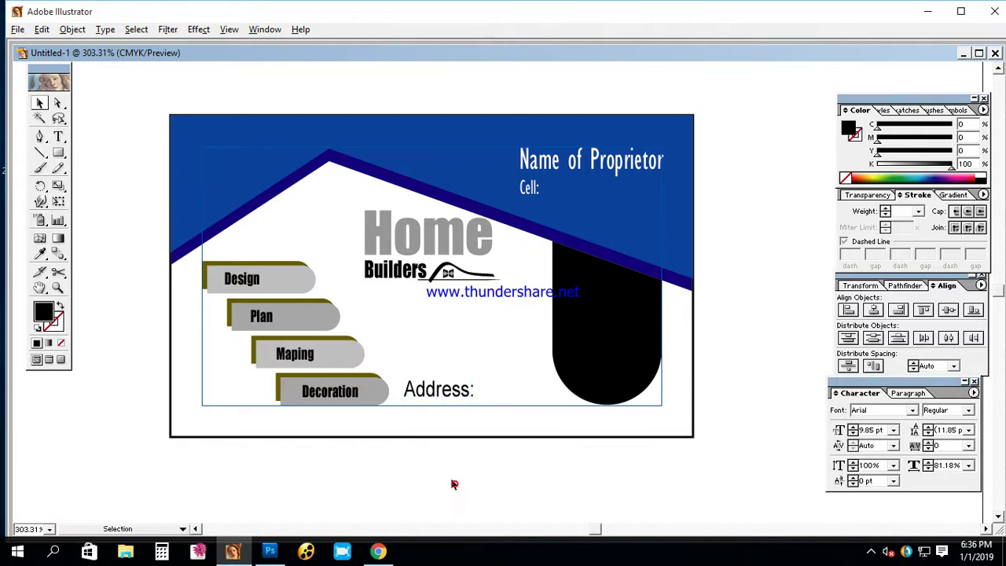
pyautogui.press('Tab')
# - Resize Address: to 7 pt and position it beside the Decoration tab
pyautogui.moveTo(134, 196); pyautogui.dragTo(725, 437)
pyautogui.moveTo(590, 456); pyautogui.dragTo(496, 377)
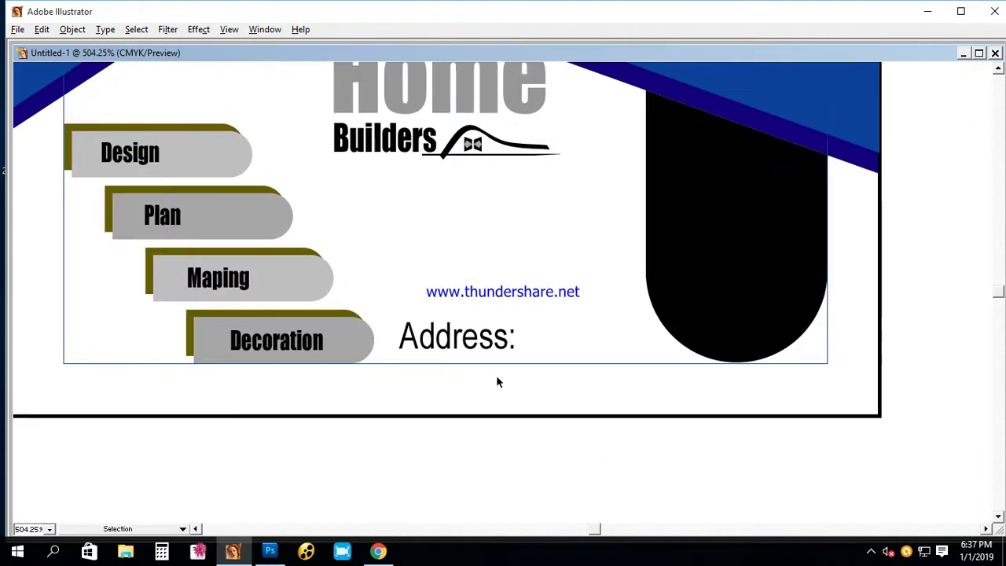
pyautogui.moveTo(461, 342); pyautogui.dragTo(453, 356)
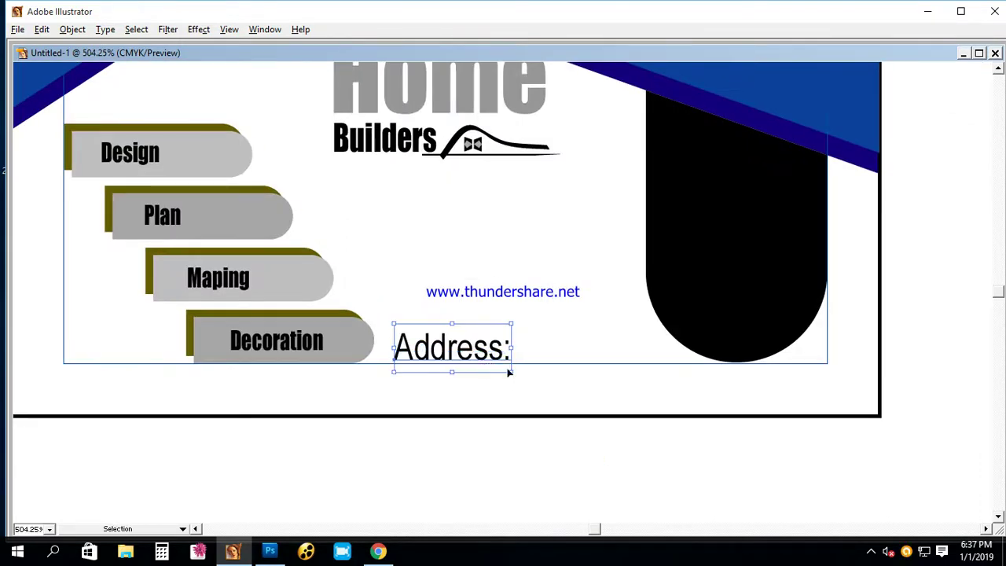
pyautogui.moveTo(508, 373); pyautogui.dragTo(498, 366)
pyautogui.press('Tab')
pyautogui.doubleClick(868, 430)
pyautogui.write('7')
pyautogui.press('Return')
pyautogui.press('Tab')
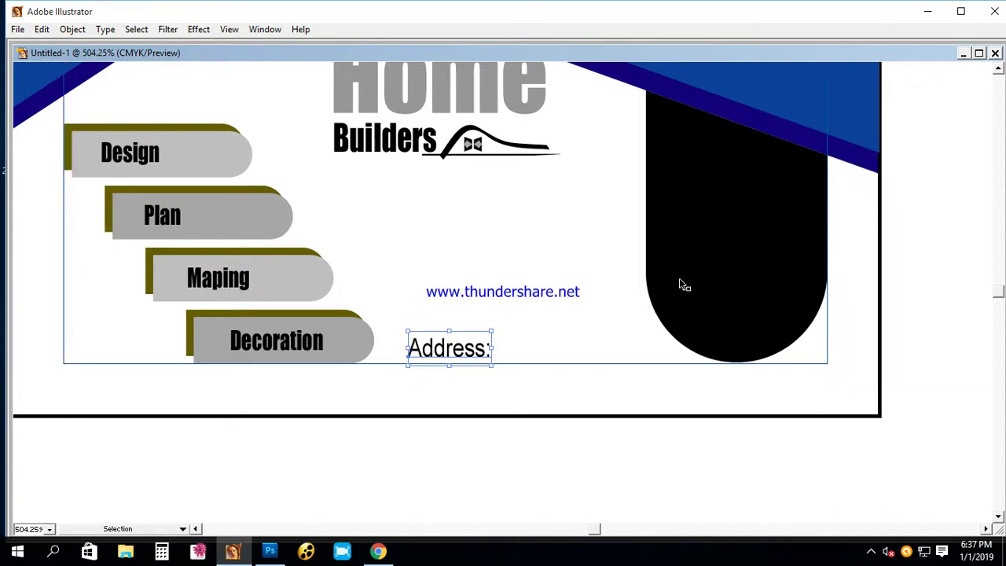
pyautogui.moveTo(460, 353); pyautogui.dragTo(450, 353)
pyautogui.click(426, 442)
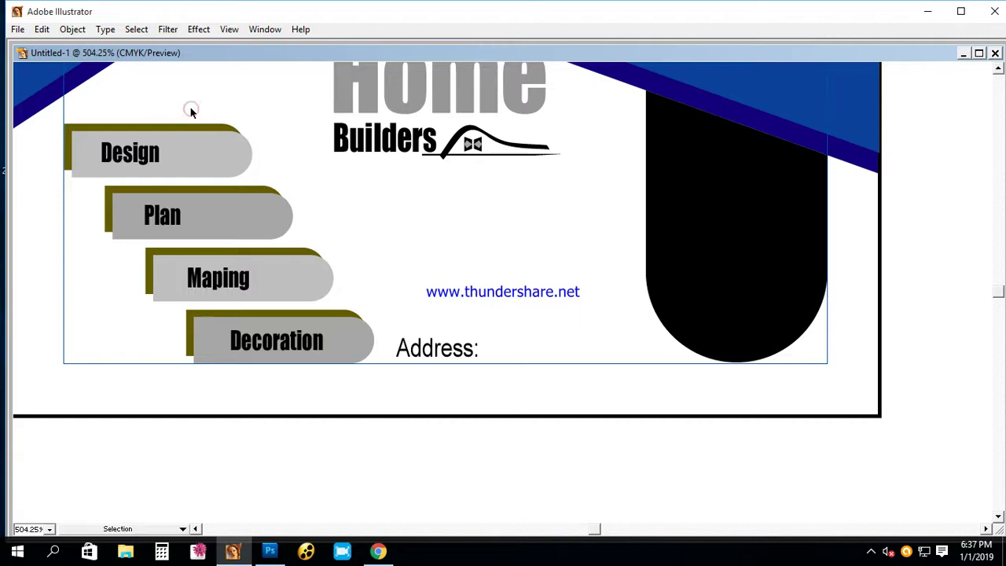
# - Scale the four activity tabs down and shift them right
pyautogui.moveTo(204, 171); pyautogui.dragTo(278, 353)
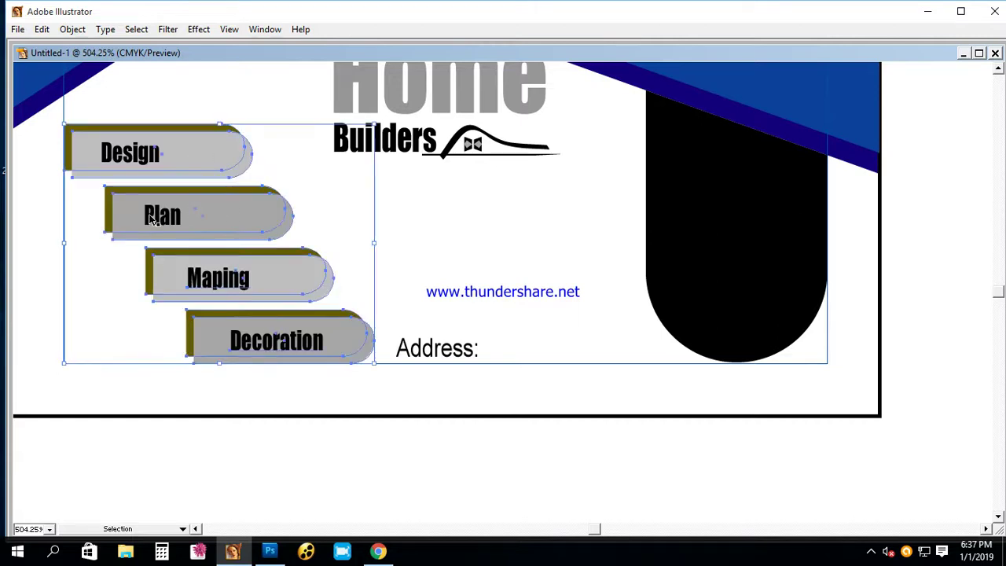
pyautogui.moveTo(372, 362); pyautogui.dragTo(322, 322)
pyautogui.moveTo(255, 259); pyautogui.dragTo(305, 250)
# - Move Address: to the card's bottom-left corner and reframe the card
pyautogui.click(428, 217)
pyautogui.moveTo(396, 354); pyautogui.dragTo(69, 358)
pyautogui.click(322, 421)
pyautogui.press('z')
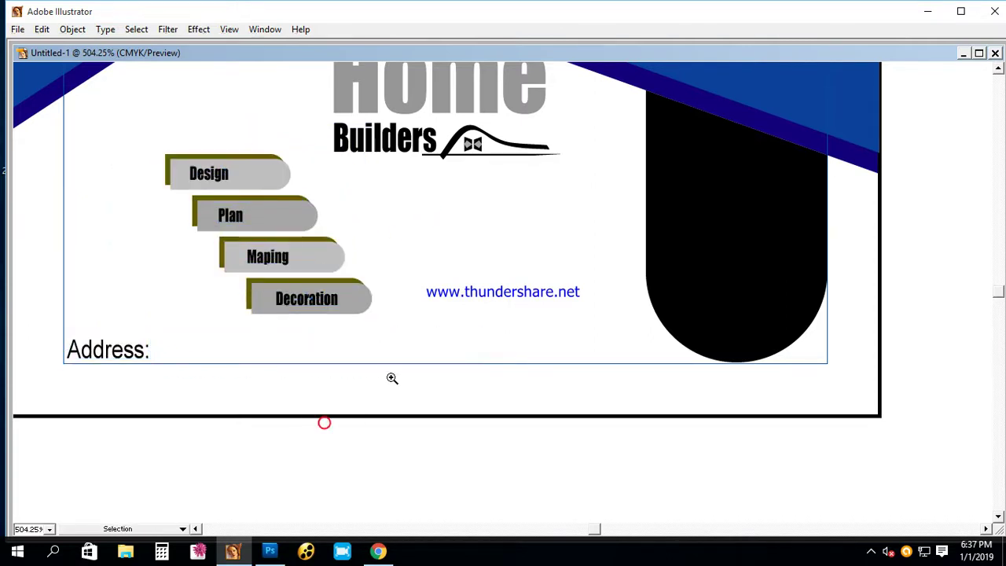
pyautogui.keyDown('alt'); pyautogui.click(467, 304); pyautogui.keyUp('alt')
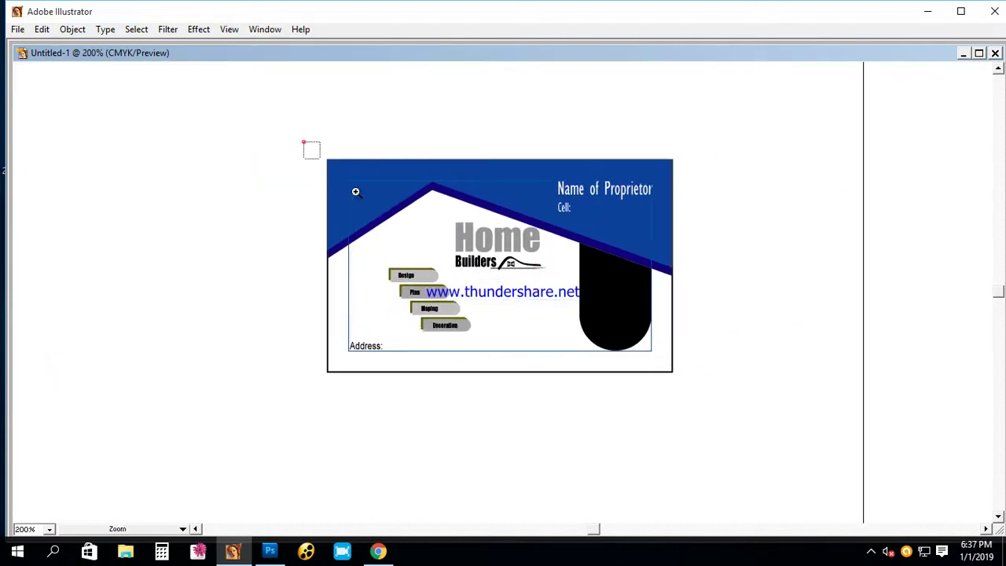
pyautogui.moveTo(304, 142); pyautogui.dragTo(773, 428)
pyautogui.click(633, 338)
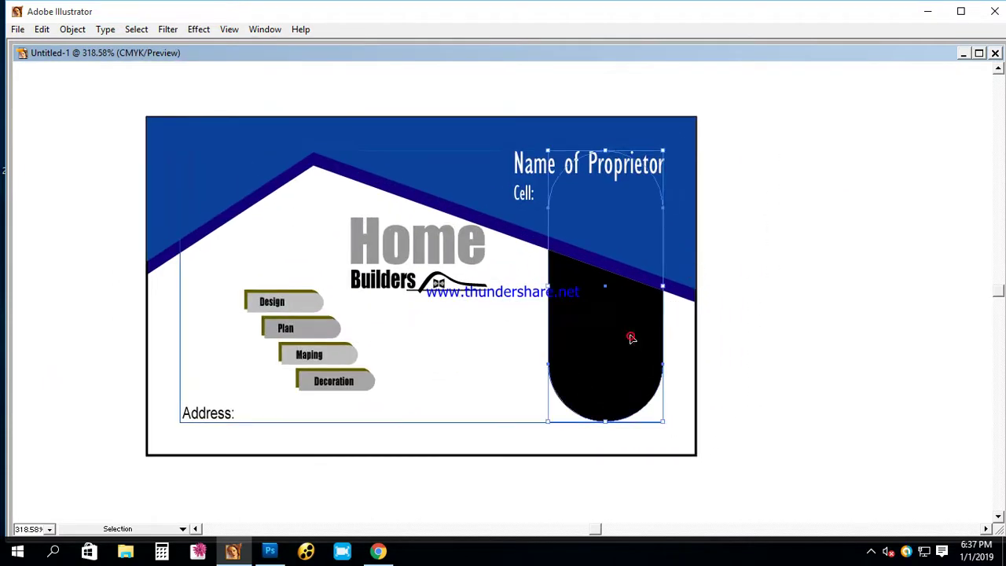
# - Give the tall capsule a light green fill and reframe the view on the card
pyautogui.press('Tab')
pyautogui.moveTo(927, 165)
pyautogui.mouseDown()
pyautogui.moveTo(877, 163)
pyautogui.moveTo(908, 155)
pyautogui.moveTo(912, 126)
pyautogui.mouseUp()
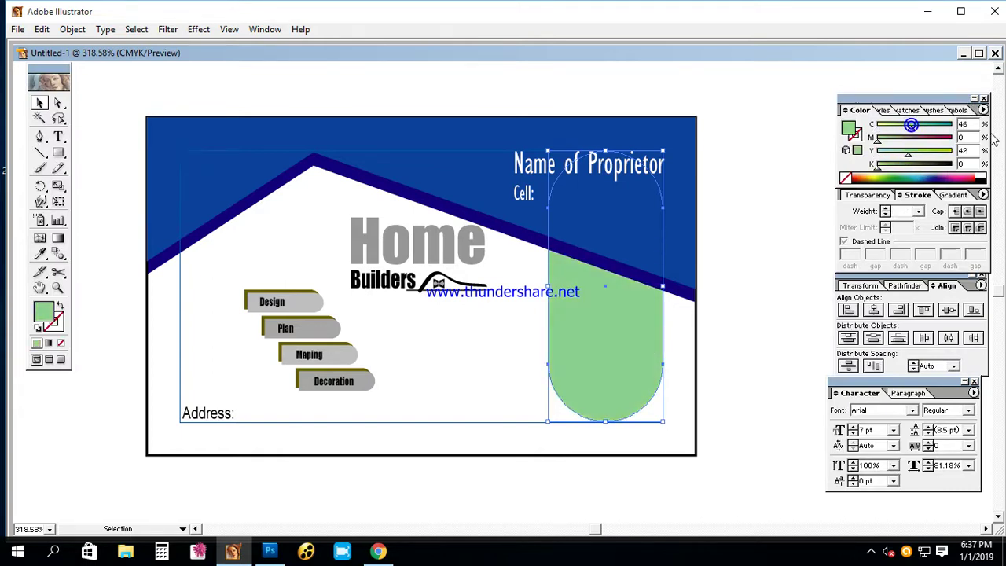
pyautogui.press('Tab')
pyautogui.press('Tab')
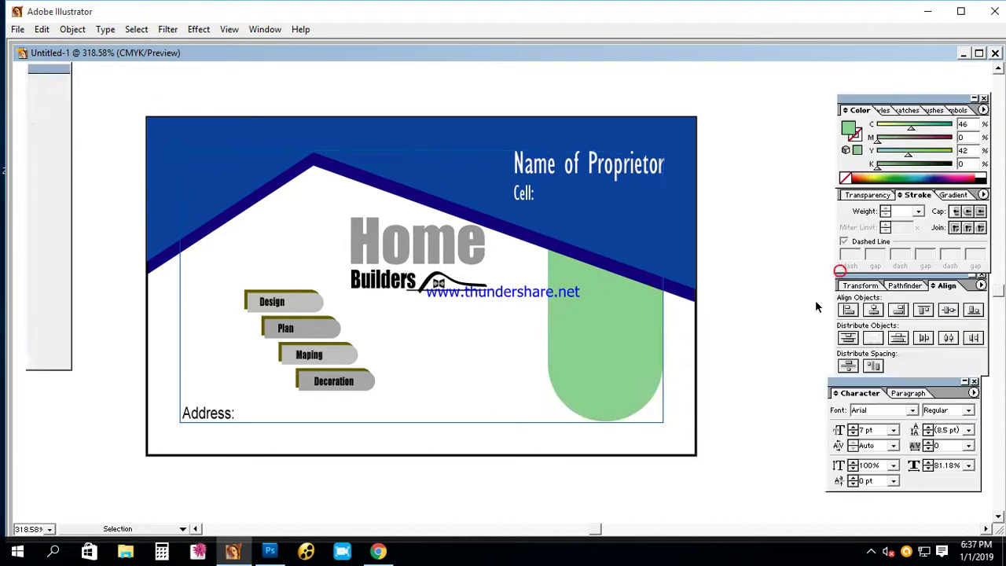
pyautogui.keyDown('ctrl'); pyautogui.keyDown('alt'); pyautogui.click(459, 310); pyautogui.keyUp('alt'); pyautogui.keyUp('ctrl')
pyautogui.moveTo(306, 141); pyautogui.dragTo(762, 427)
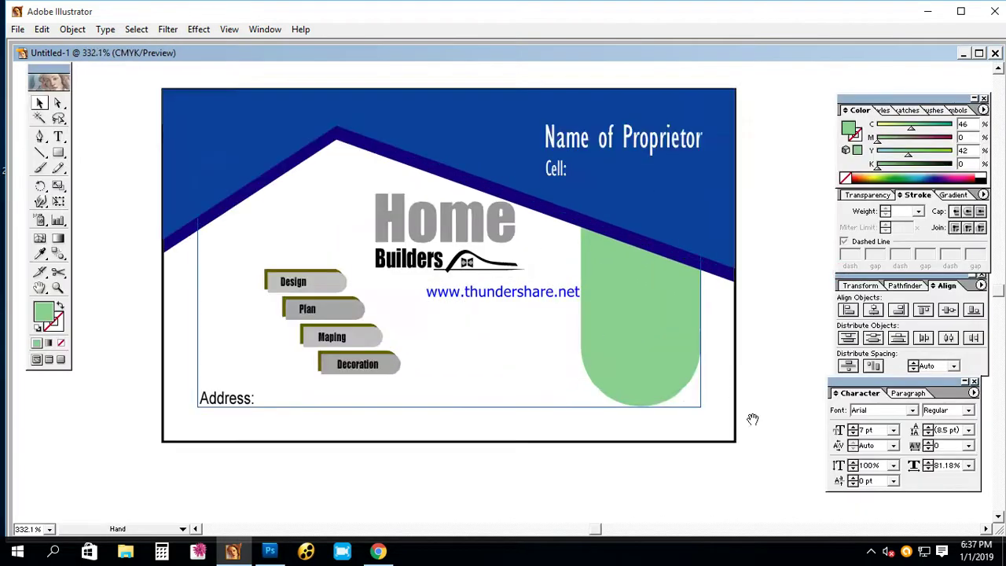
pyautogui.moveTo(696, 377); pyautogui.dragTo(653, 380)
# - Position the card in view and select the Home Builders logo group
pyautogui.press('Tab')
pyautogui.moveTo(442, 375); pyautogui.dragTo(531, 354)
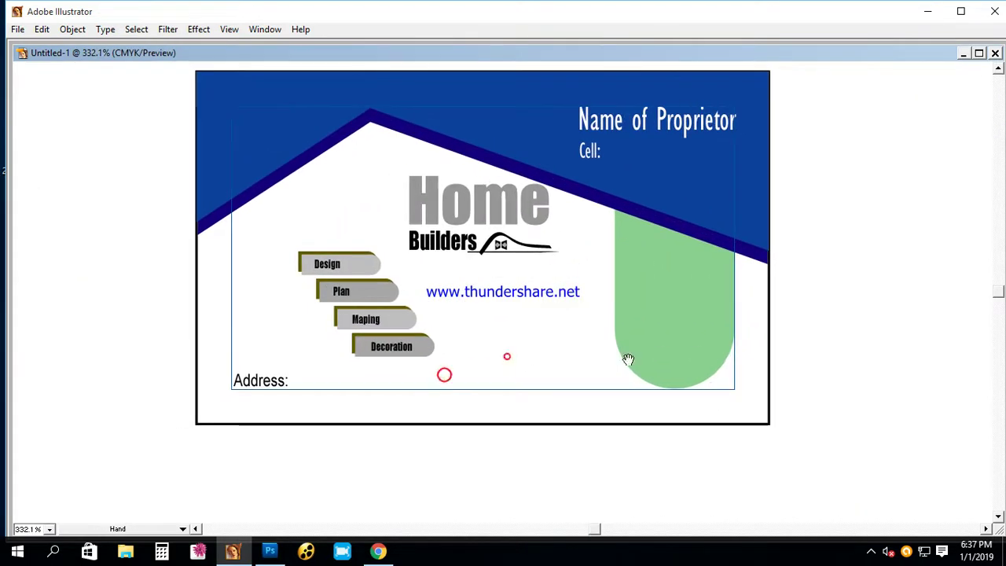
pyautogui.moveTo(581, 241); pyautogui.dragTo(563, 276)
pyautogui.press('v')
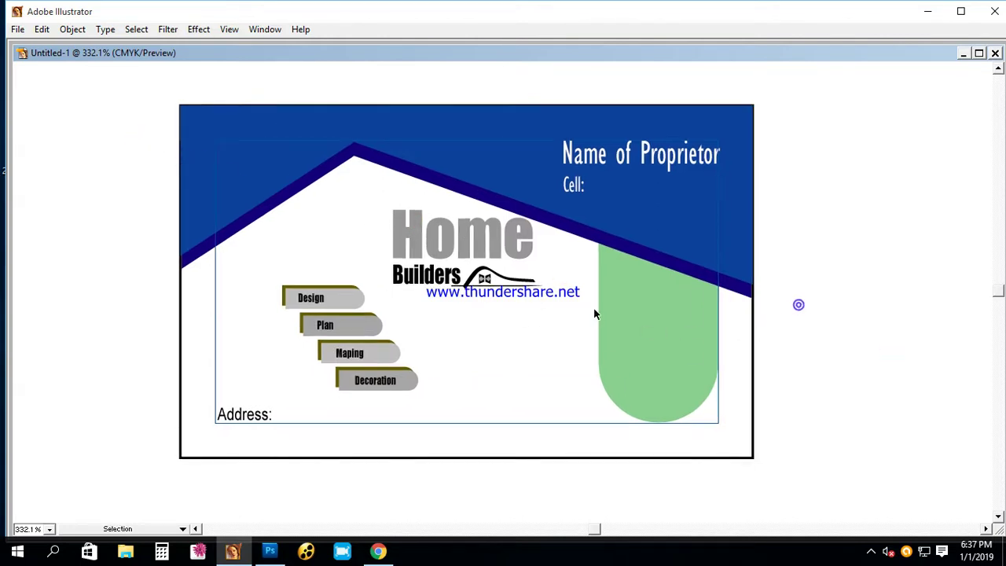
pyautogui.moveTo(363, 218); pyautogui.dragTo(497, 295)
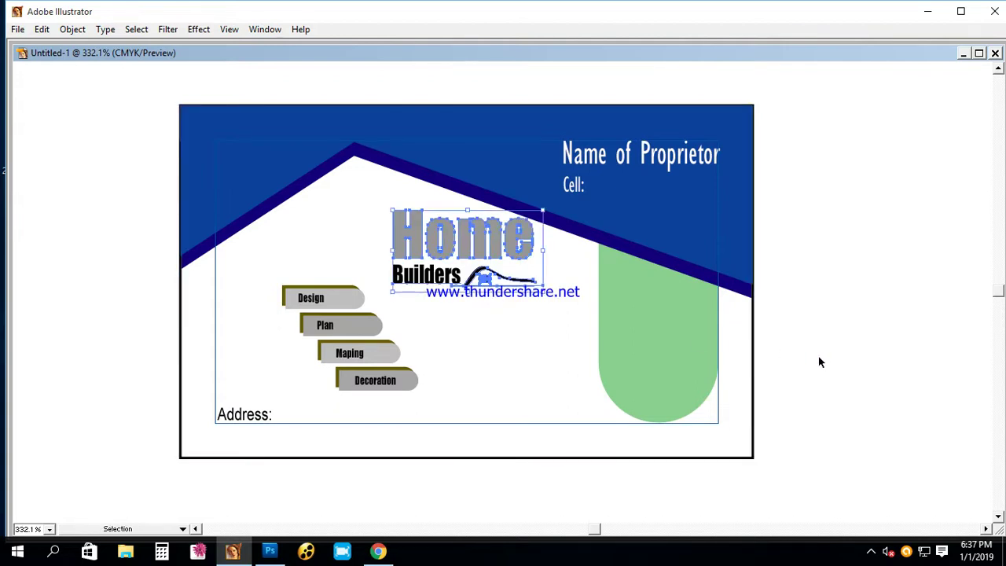
# - Move the Home Builders logo up-left and shift the four activity tabs right
pyautogui.moveTo(476, 257); pyautogui.dragTo(392, 238)
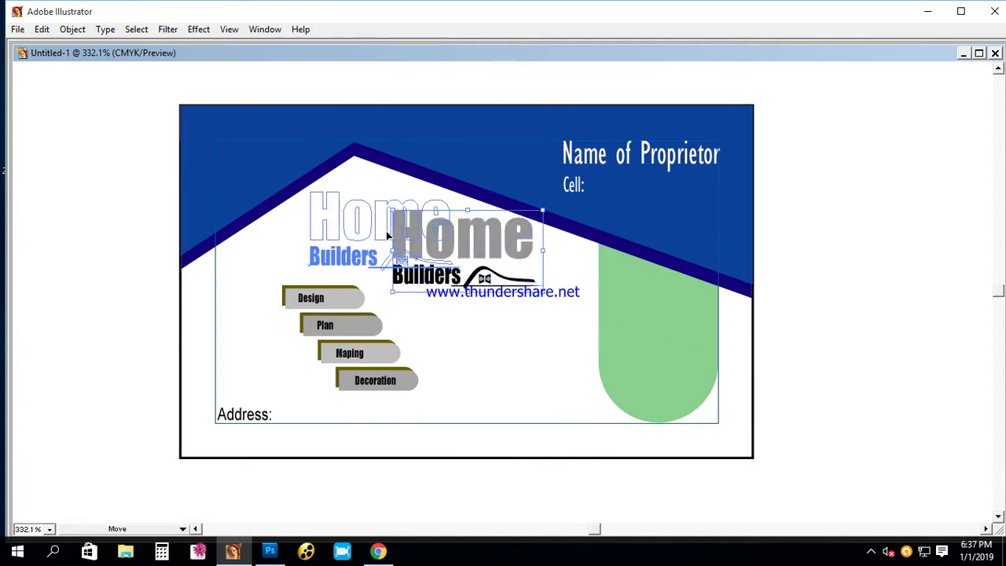
pyautogui.click(491, 305)
pyautogui.moveTo(265, 294)
pyautogui.mouseDown()
pyautogui.moveTo(375, 386)
pyautogui.moveTo(477, 377)
pyautogui.mouseUp()
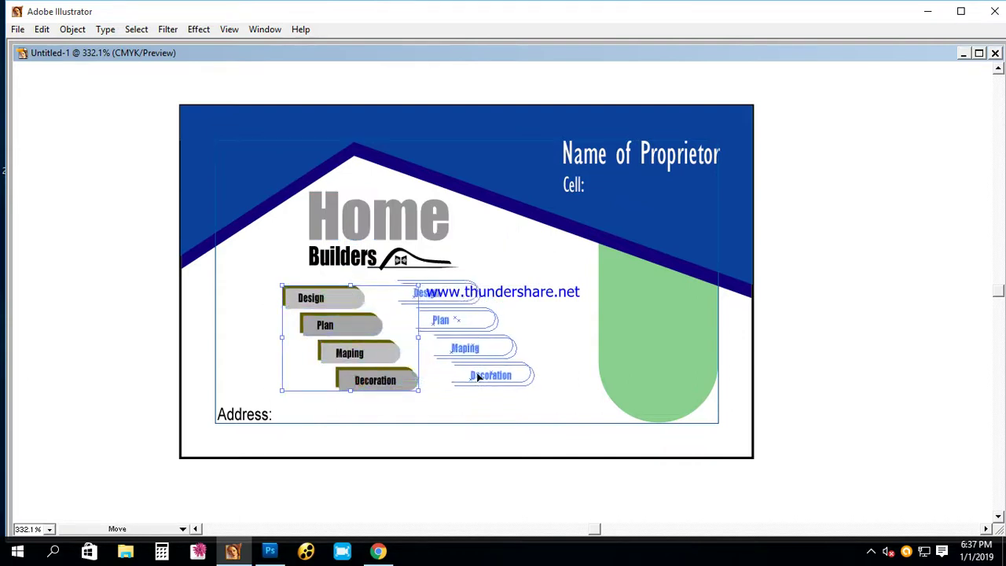
pyautogui.moveTo(477, 377); pyautogui.dragTo(501, 370)
pyautogui.click(911, 363)
# - Nudge the activity tabs slightly down and duplicate Address: into the card's middle-left
pyautogui.scroll(-2, 388, 334)
pyautogui.scroll(1, 479, 328)
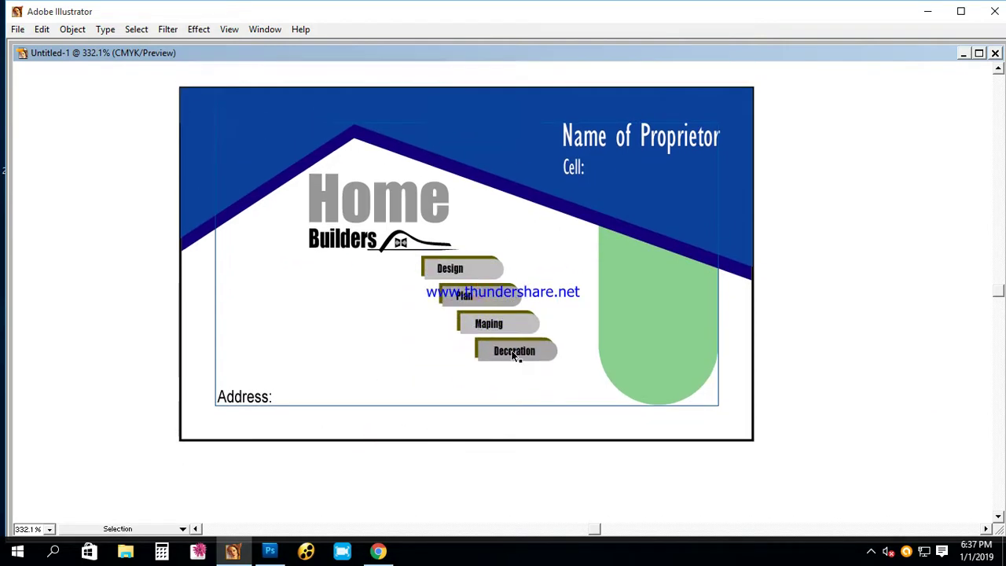
pyautogui.moveTo(507, 355); pyautogui.dragTo(418, 253)
pyautogui.moveTo(489, 324); pyautogui.dragTo(489, 330)
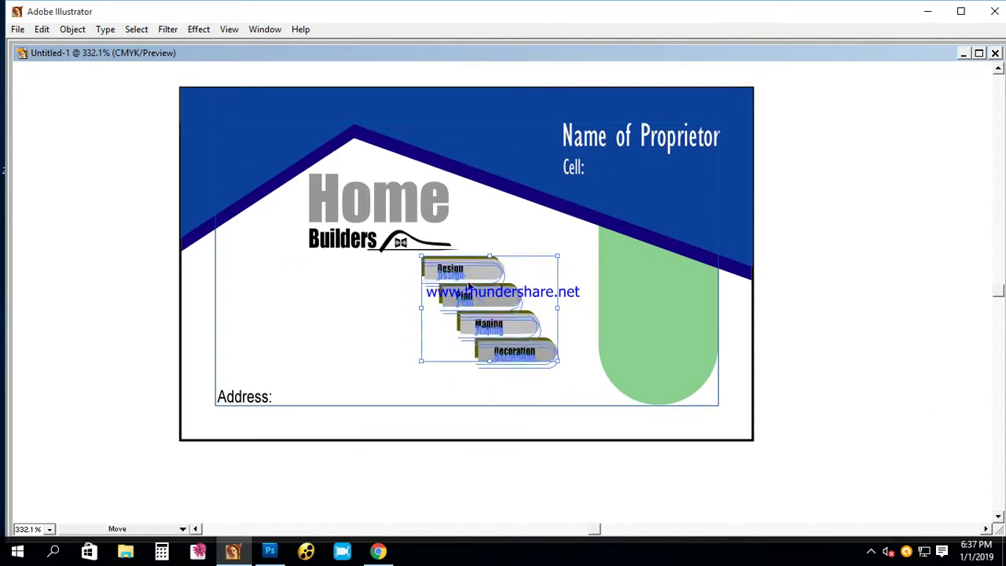
pyautogui.click(802, 304)
pyautogui.moveTo(245, 399); pyautogui.dragTo(323, 318)
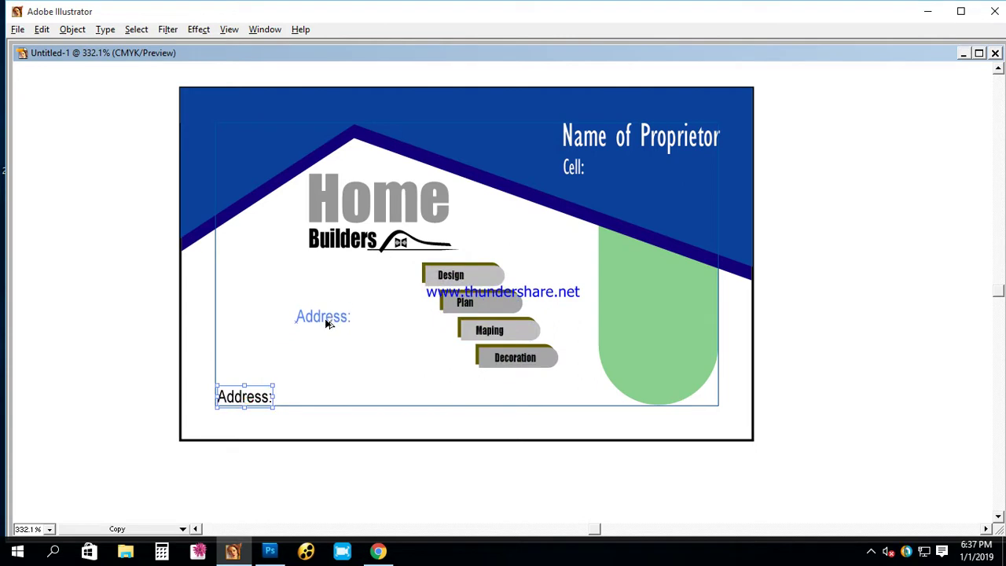
# - Retype the copied text as 'Activities:' and move it to the right
pyautogui.doubleClick(322, 316)
pyautogui.write('Activities')
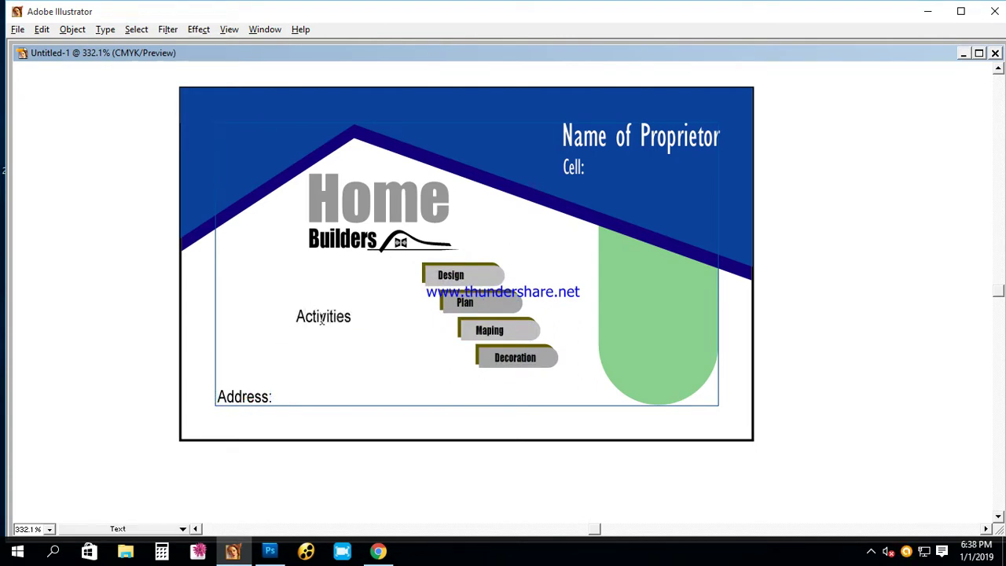
pyautogui.write(':')
pyautogui.press('Escape')
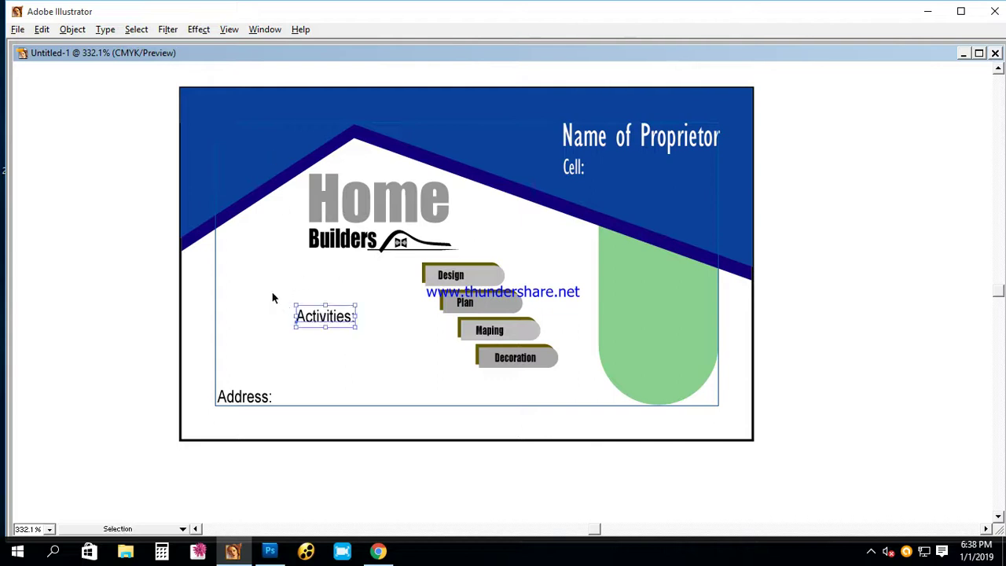
pyautogui.moveTo(341, 319); pyautogui.dragTo(401, 323)
pyautogui.click(391, 349)
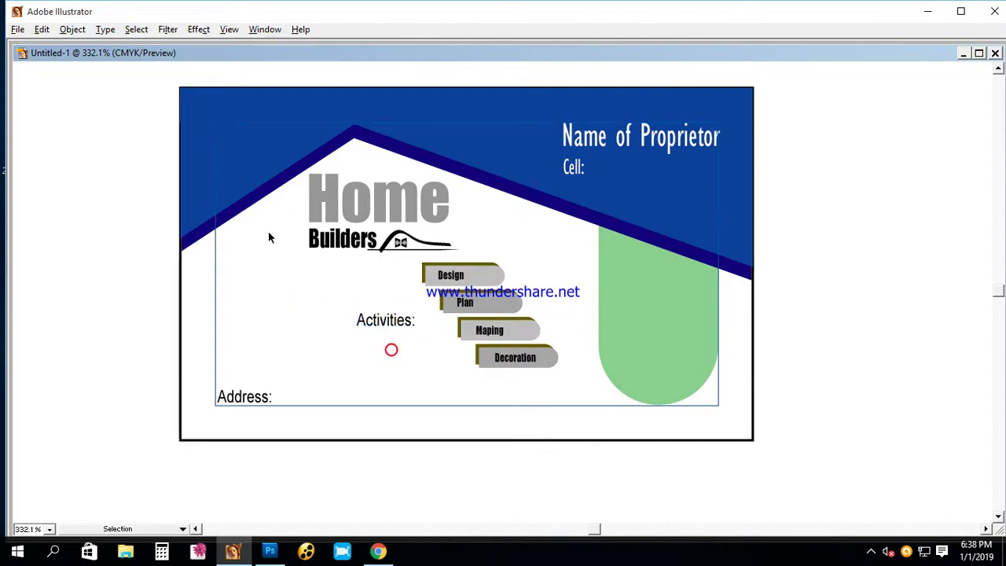
# - Paint a curved black 0.2 pt Paintbrush swoosh beside Activities:
pyautogui.moveTo(269, 238); pyautogui.dragTo(662, 431)
pyautogui.press('Tab')
pyautogui.click(39, 168)
pyautogui.click(60, 307)
pyautogui.moveTo(417, 250); pyautogui.dragTo(363, 319)
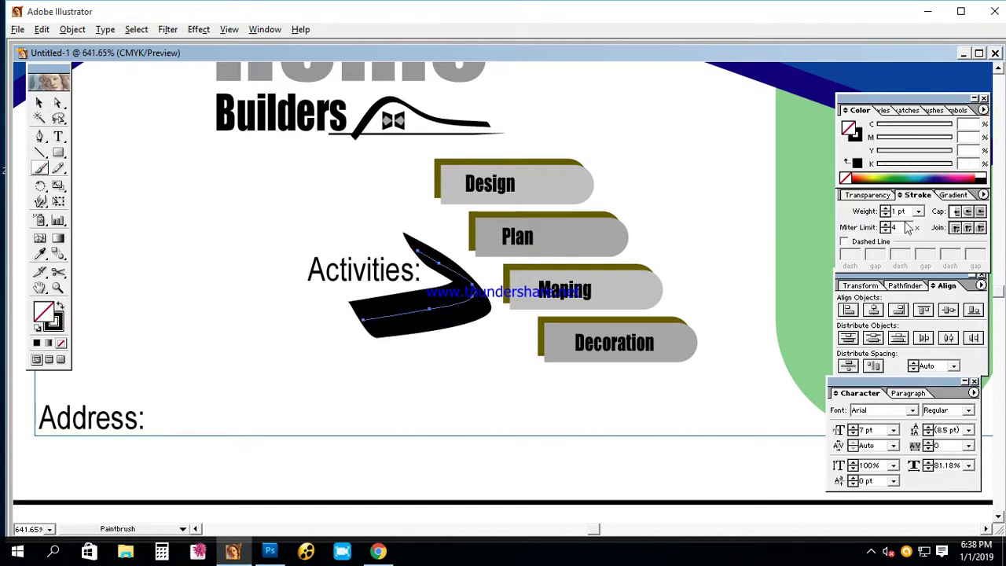
pyautogui.write('0.2')
pyautogui.press('Return')
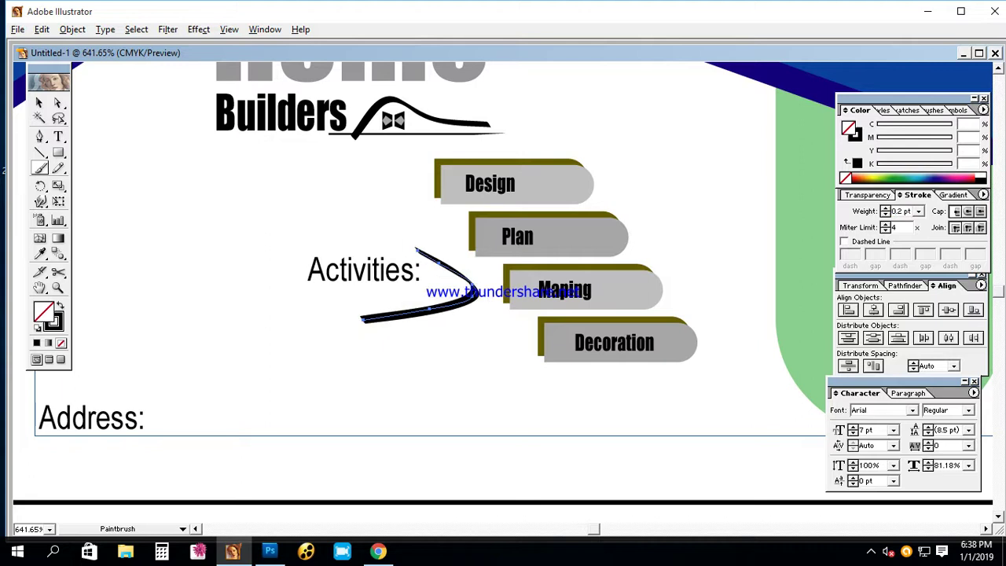
pyautogui.click(150, 168)
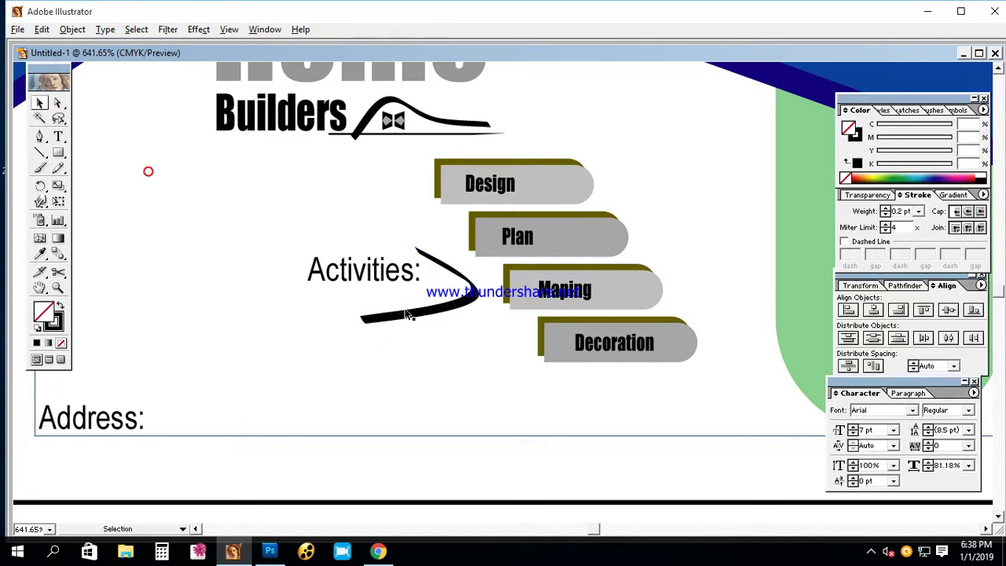
# - Zoom in and flatten the swoosh vertically
pyautogui.press('Tab')
pyautogui.hotkey('ctrl', '=')
pyautogui.moveTo(389, 339)
pyautogui.mouseDown()
pyautogui.moveTo(407, 340)
pyautogui.moveTo(396, 318)
pyautogui.mouseUp()
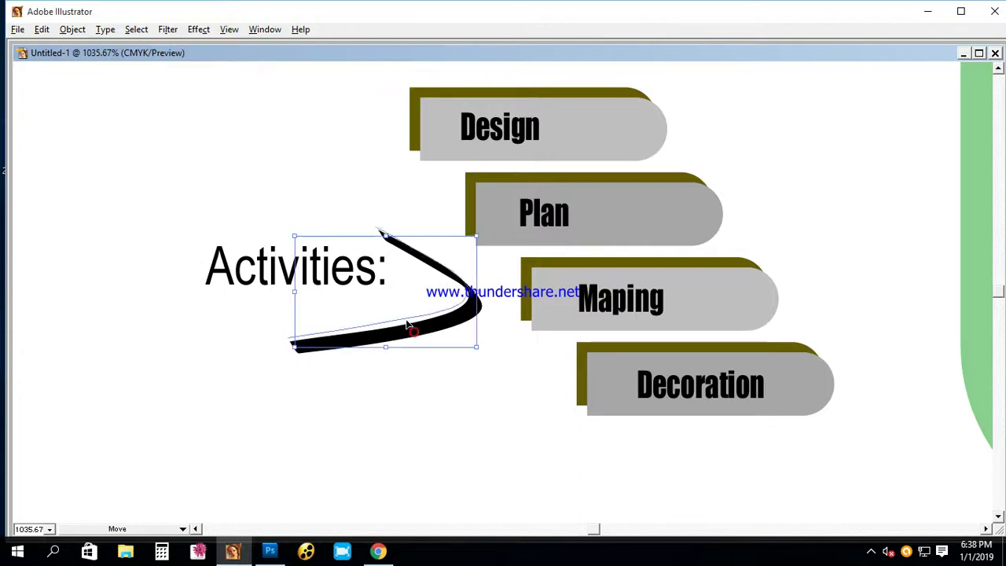
pyautogui.moveTo(366, 327); pyautogui.dragTo(377, 317)
# - Open the brush library, then reframe the view around the whole card
pyautogui.press('Tab')
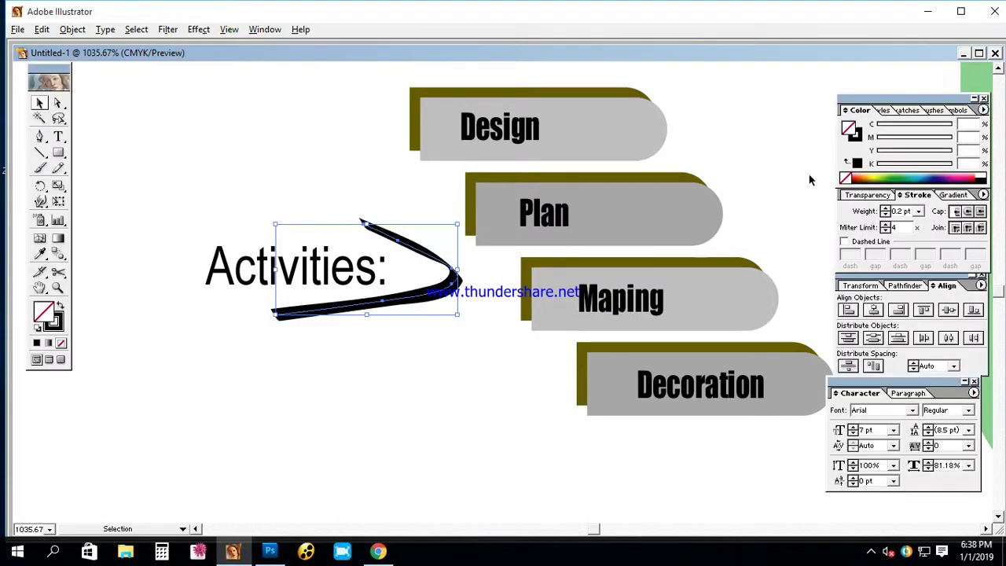
pyautogui.click(940, 111)
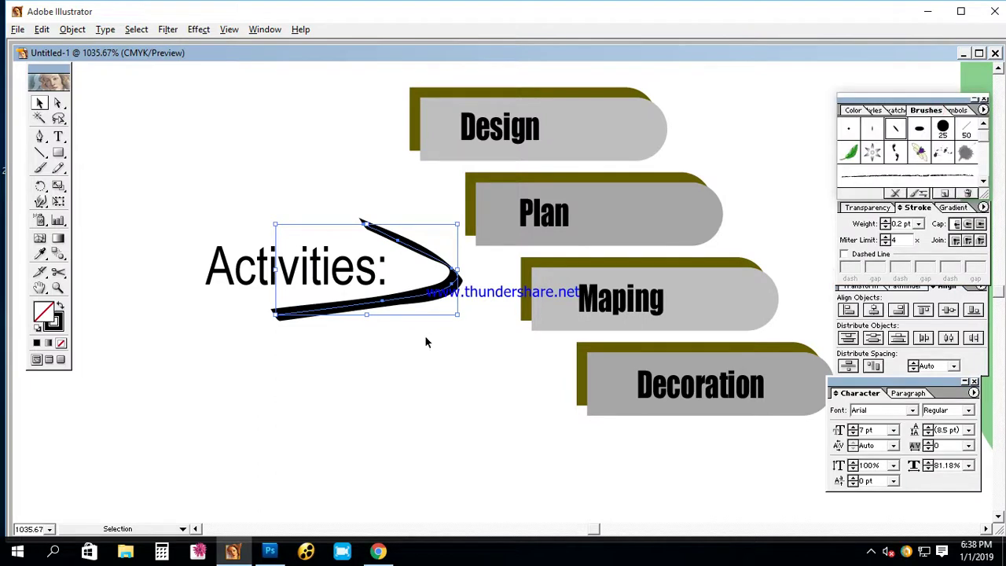
pyautogui.click(398, 367)
pyautogui.press('Tab')
pyautogui.keyDown('alt'); pyautogui.click(478, 280); pyautogui.keyUp('alt')
pyautogui.keyDown('alt'); pyautogui.click(485, 314); pyautogui.keyUp('alt')
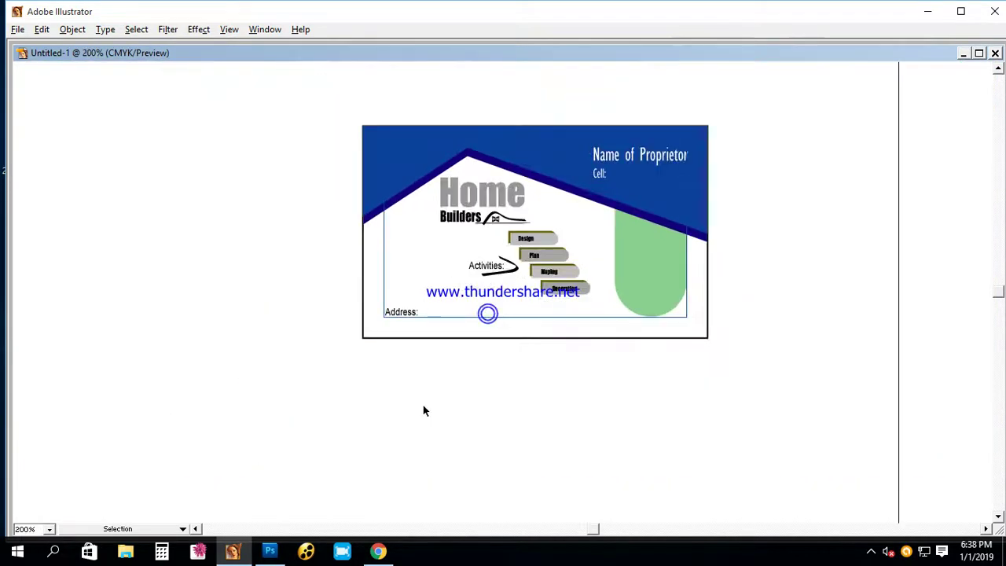
pyautogui.moveTo(235, 145); pyautogui.dragTo(780, 437)
pyautogui.moveTo(663, 348); pyautogui.dragTo(623, 346)
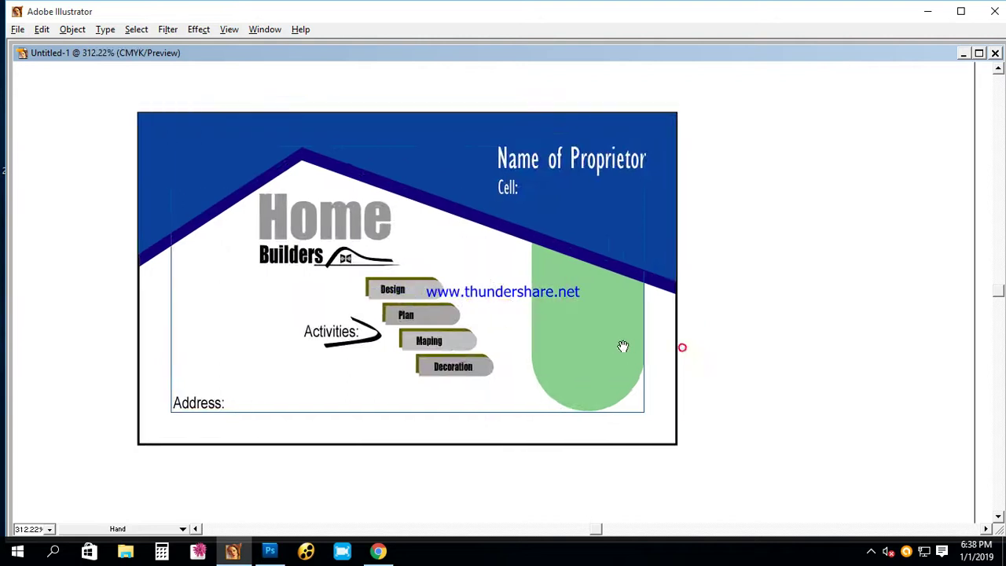
pyautogui.moveTo(456, 322); pyautogui.dragTo(473, 323)
# - Check the Address: text and zoom into the card's lower area
pyautogui.press('Tab')
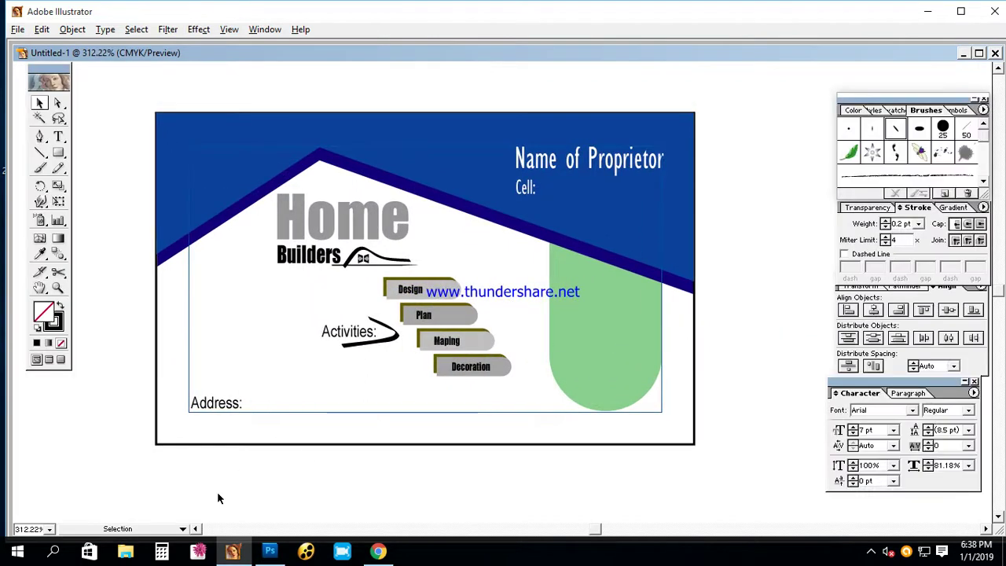
pyautogui.click(225, 406)
pyautogui.click(138, 342)
pyautogui.moveTo(139, 342); pyautogui.dragTo(154, 341)
pyautogui.press('Tab')
pyautogui.press('z')
pyautogui.moveTo(619, 397); pyautogui.dragTo(851, 500)
pyautogui.press('v')
# - Edit the stroke weight, zoom out to 300%, and shrink the rectangle into a bottom strip
pyautogui.press('Tab')
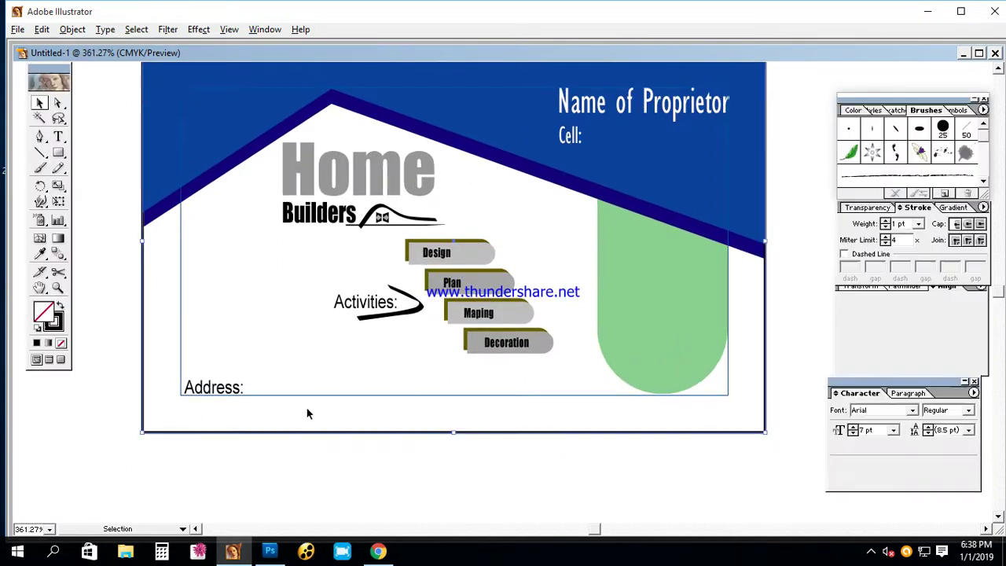
pyautogui.click(900, 225)
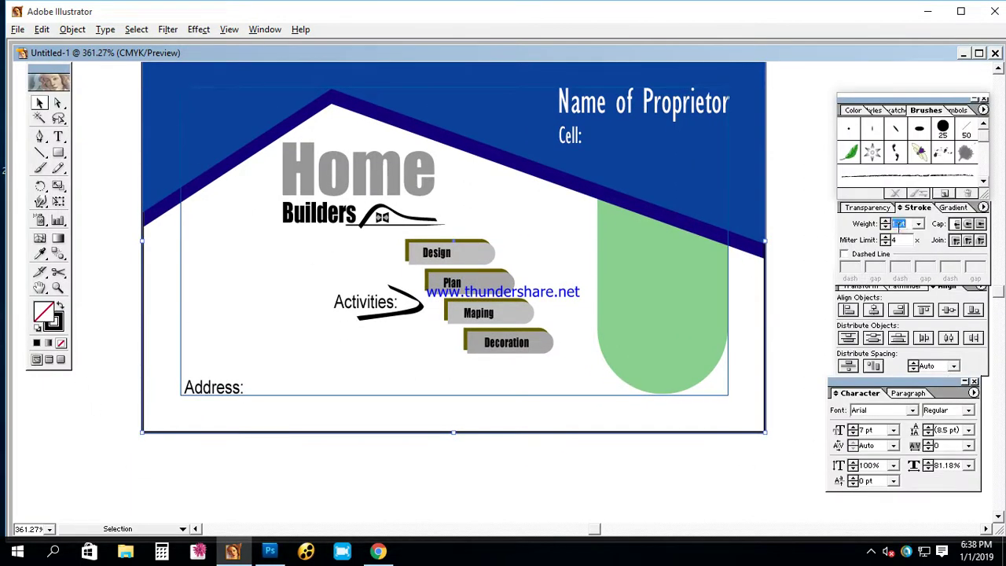
pyautogui.write('0.15')
pyautogui.press('Tab')
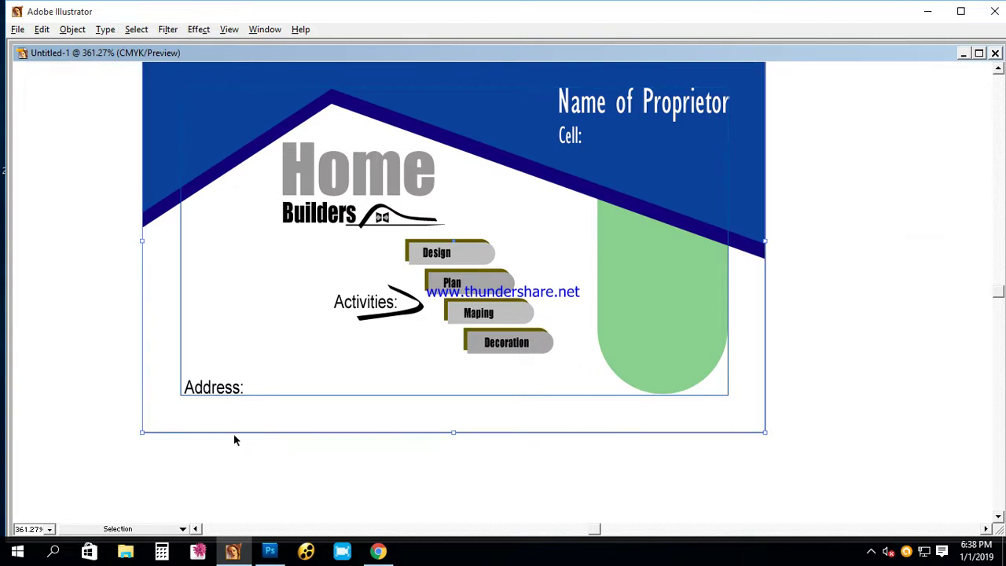
pyautogui.click(342, 510)
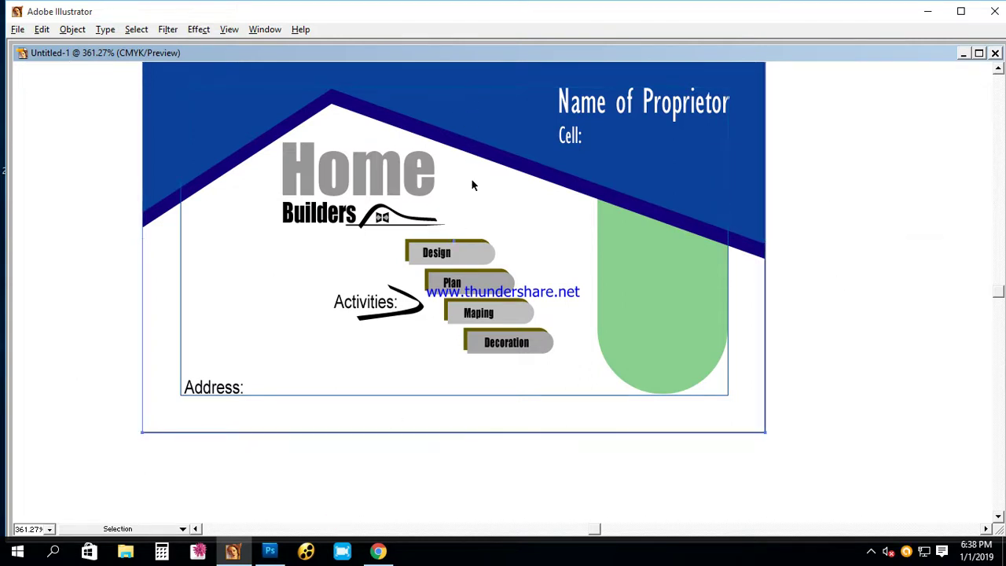
pyautogui.hotkey('ctrl', '-')
pyautogui.moveTo(442, 94); pyautogui.dragTo(443, 383)
# - Fill the bottom strip teal with cyan 60 in the Color panel
pyautogui.press('Tab')
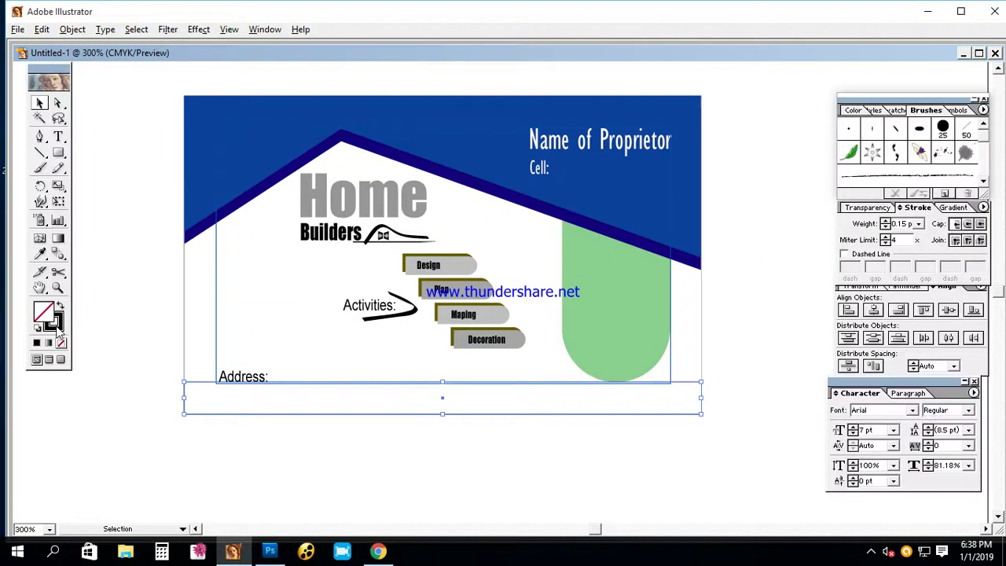
pyautogui.click(60, 307)
pyautogui.click(853, 110)
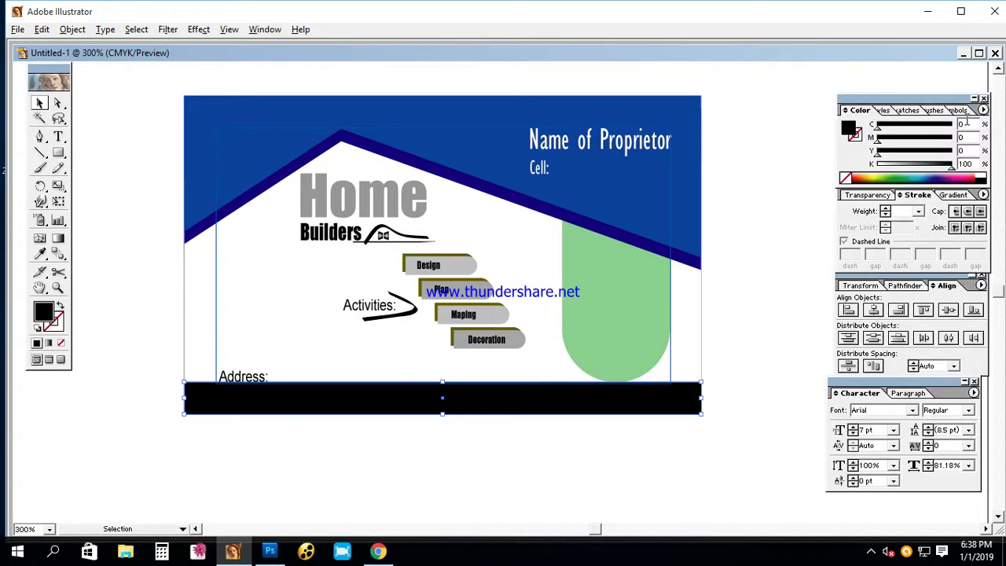
pyautogui.write('60')
pyautogui.press('Return')
pyautogui.click(899, 169)
pyautogui.press('Tab')
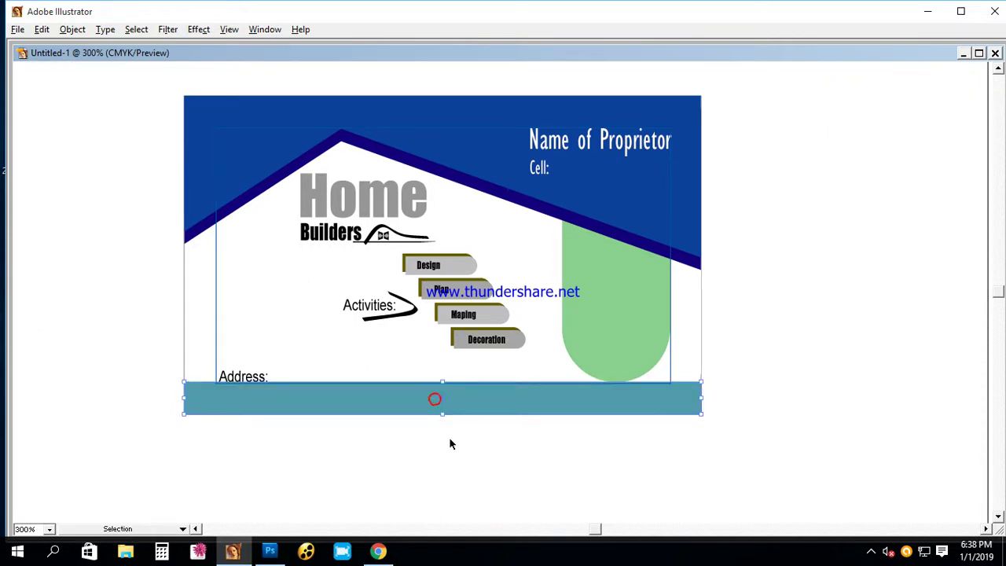
# - Make the bar's left half dark teal and move Address: up above the bar
pyautogui.hotkey('ctrl', 'shift', 'a')
pyautogui.press('Tab')
pyautogui.click(905, 167)
pyautogui.press('Tab')
pyautogui.moveTo(268, 375); pyautogui.dragTo(268, 359)
pyautogui.click(304, 448)
pyautogui.press('z')
pyautogui.keyDown('alt'); pyautogui.click(537, 317); pyautogui.keyUp('alt')
pyautogui.moveTo(242, 148); pyautogui.dragTo(687, 382)
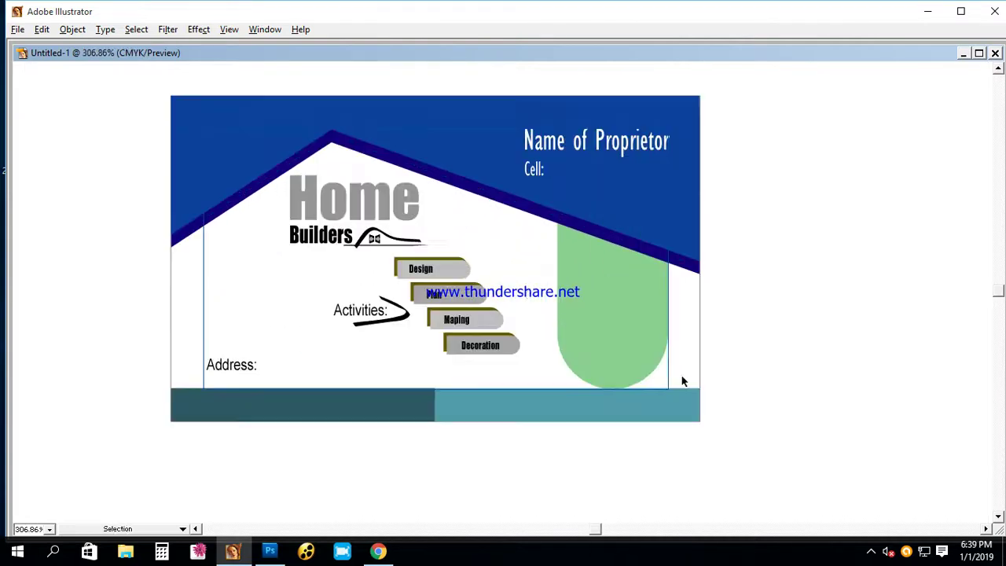
pyautogui.press('v')
pyautogui.keyDown('ctrl'); pyautogui.keyDown('alt'); pyautogui.click(531, 321); pyautogui.keyUp('alt'); pyautogui.keyUp('ctrl')
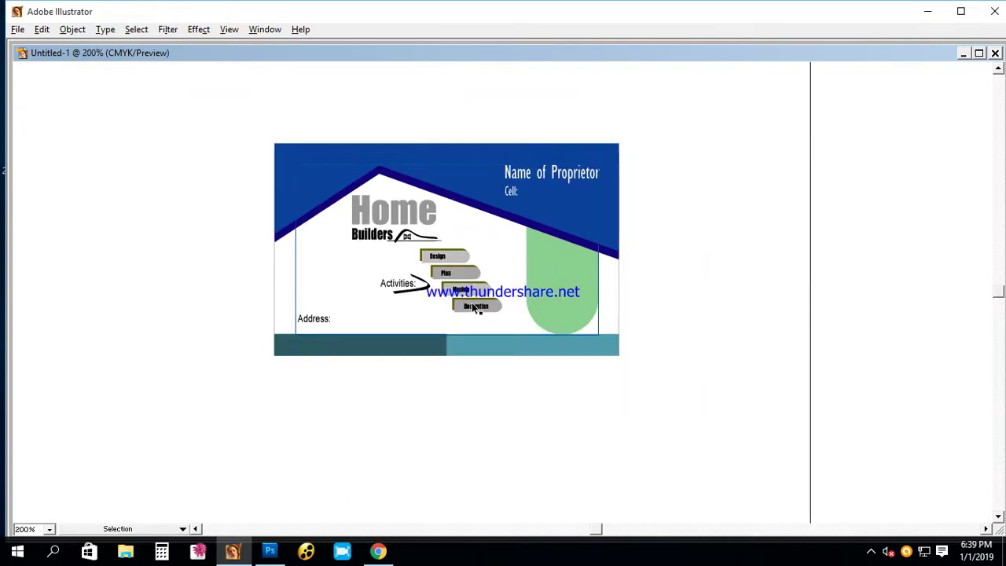
# - Review the card artwork and the Home Builders group, then save
pyautogui.press('Tab')
pyautogui.moveTo(206, 117)
pyautogui.mouseDown()
pyautogui.moveTo(636, 375)
pyautogui.moveTo(634, 398)
pyautogui.mouseUp()
pyautogui.click(634, 398)
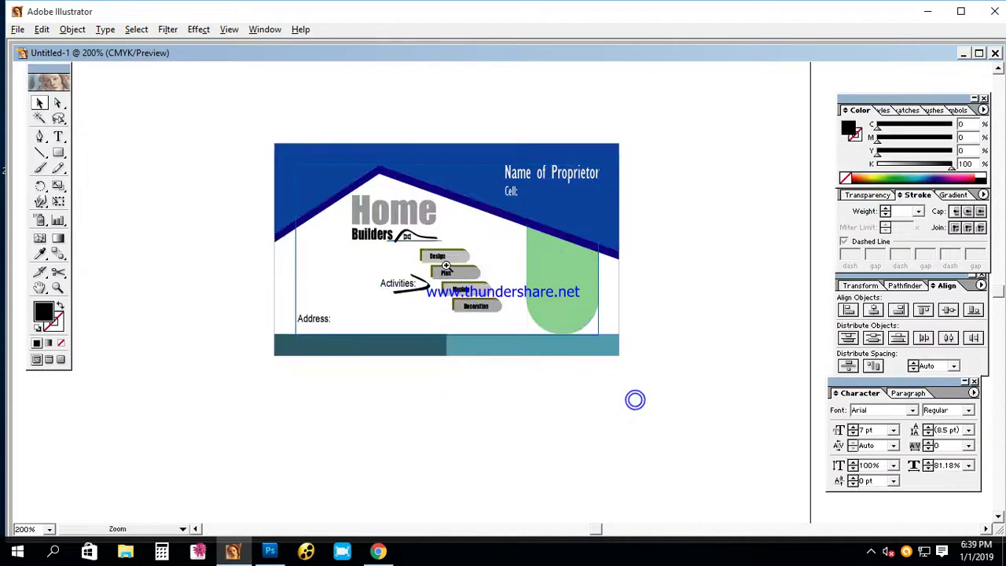
pyautogui.keyDown('ctrl'); pyautogui.click(444, 266); pyautogui.keyUp('ctrl')
pyautogui.click(361, 228)
pyautogui.click(308, 297)
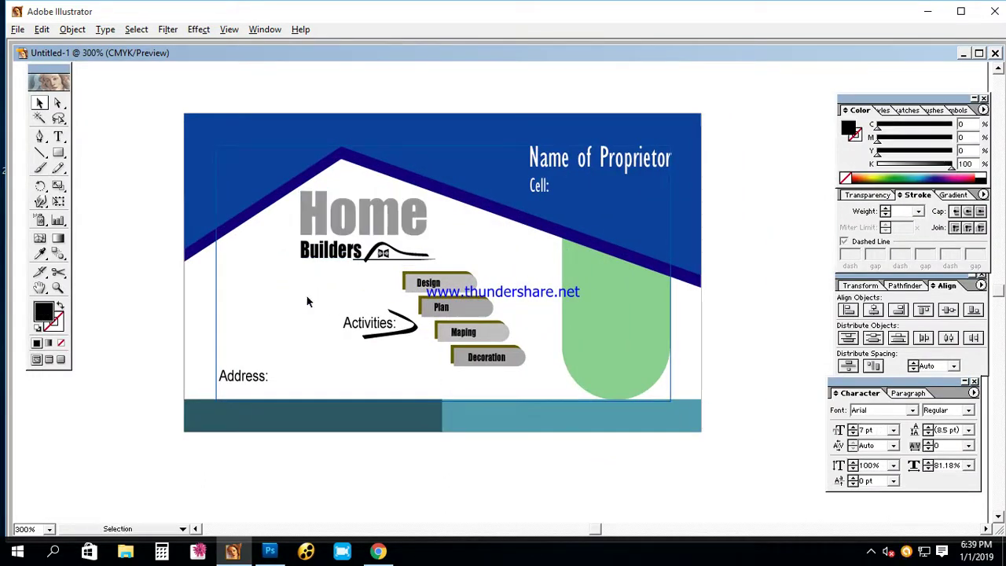
pyautogui.hotkey('ctrl', 's')
# - Save the card to the Desktop as visiting card.ai
pyautogui.click(42, 110)
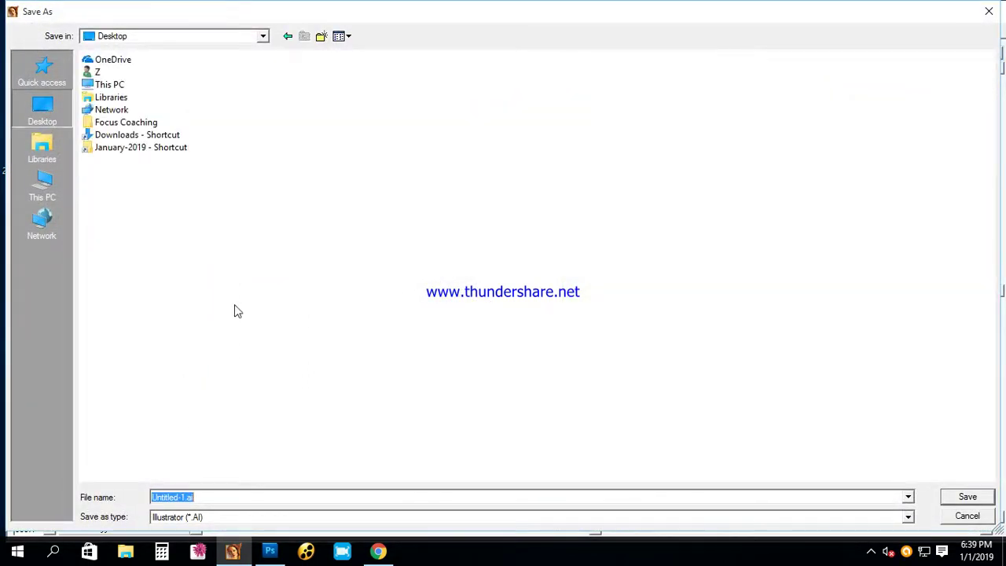
pyautogui.write('visiting card')
pyautogui.press('Return')
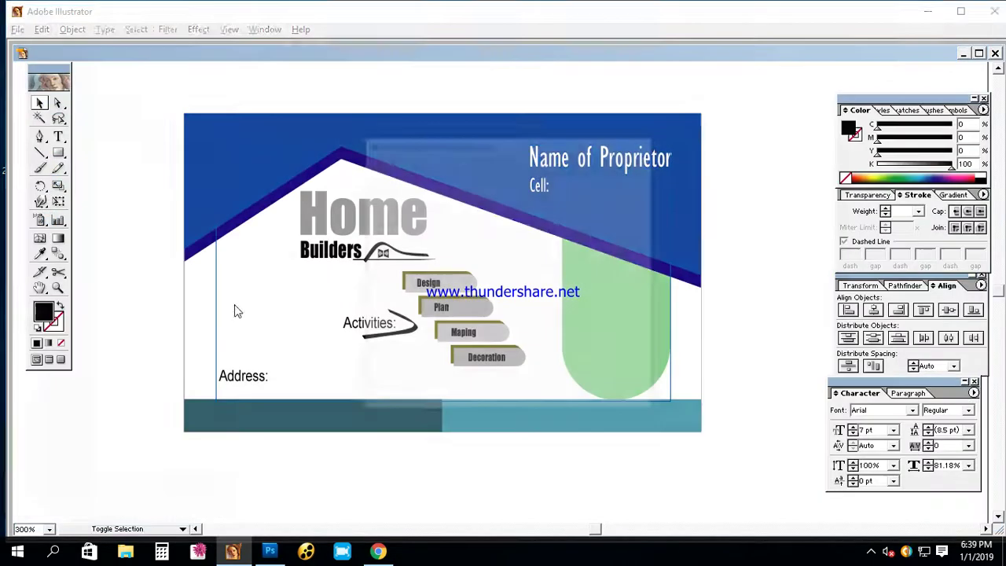
pyautogui.hotkey('ctrl', '-')
pyautogui.hotkey('ctrl', '-')
pyautogui.moveTo(282, 150); pyautogui.dragTo(730, 368)
# - Copy Address: onto the green capsule and retype it as 'building pic'
pyautogui.press('Tab')
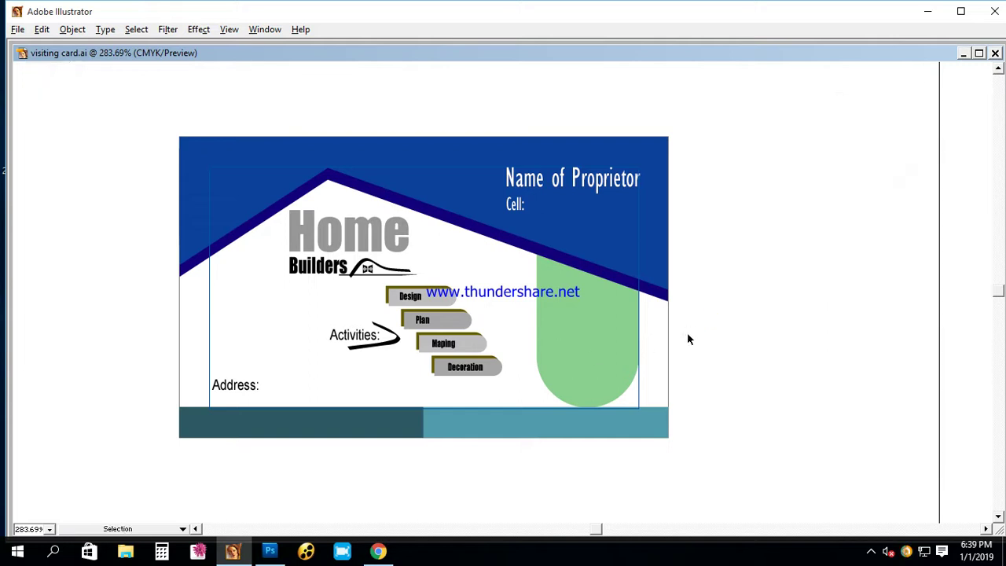
pyautogui.click(757, 327)
pyautogui.moveTo(245, 391); pyautogui.dragTo(588, 322)
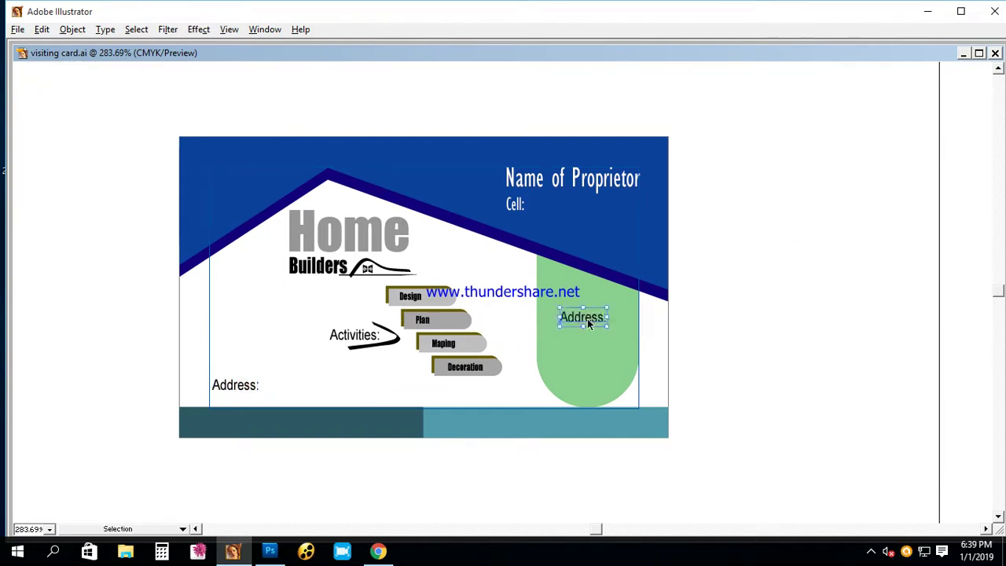
pyautogui.doubleClick(589, 323)
pyautogui.write('building')
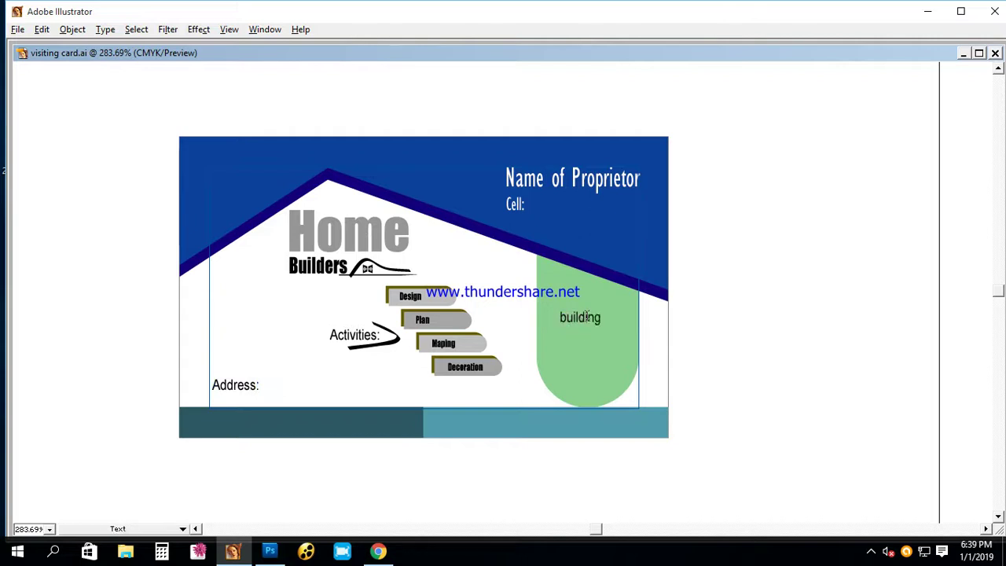
pyautogui.press('space')
pyautogui.hotkey('ctrl', 'o')
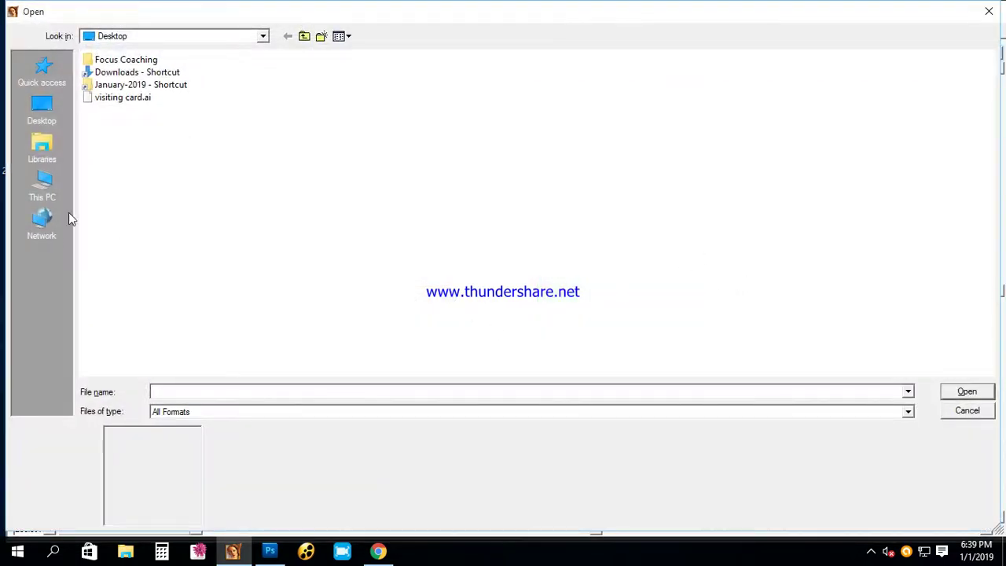
# - Open the Commercial Building PSD from the Building folder on Wallpaper (G:)
pyautogui.click(42, 186)
pyautogui.click(164, 247)
pyautogui.doubleClick(810, 214)
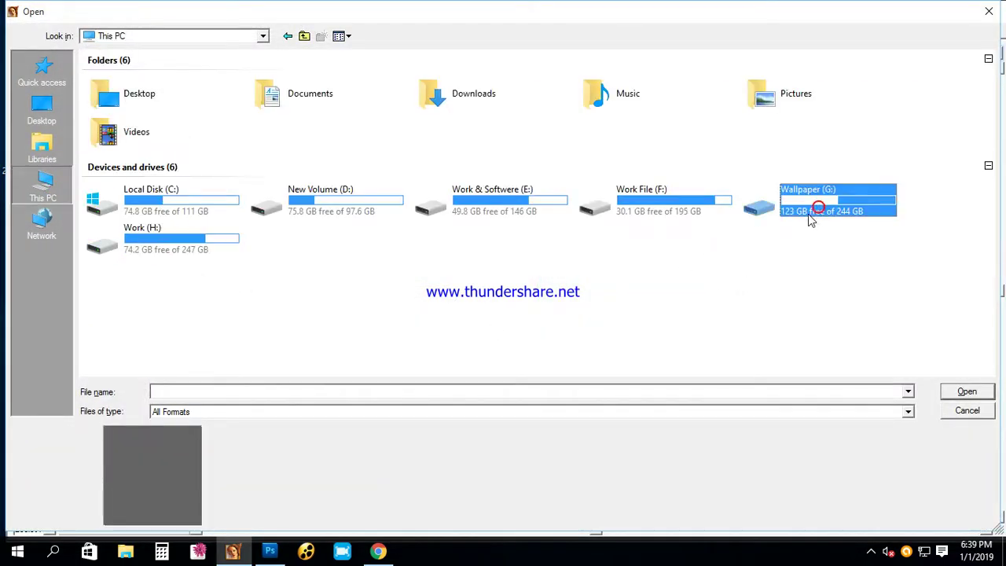
pyautogui.press('w')
pyautogui.press('Return')
pyautogui.press('b')
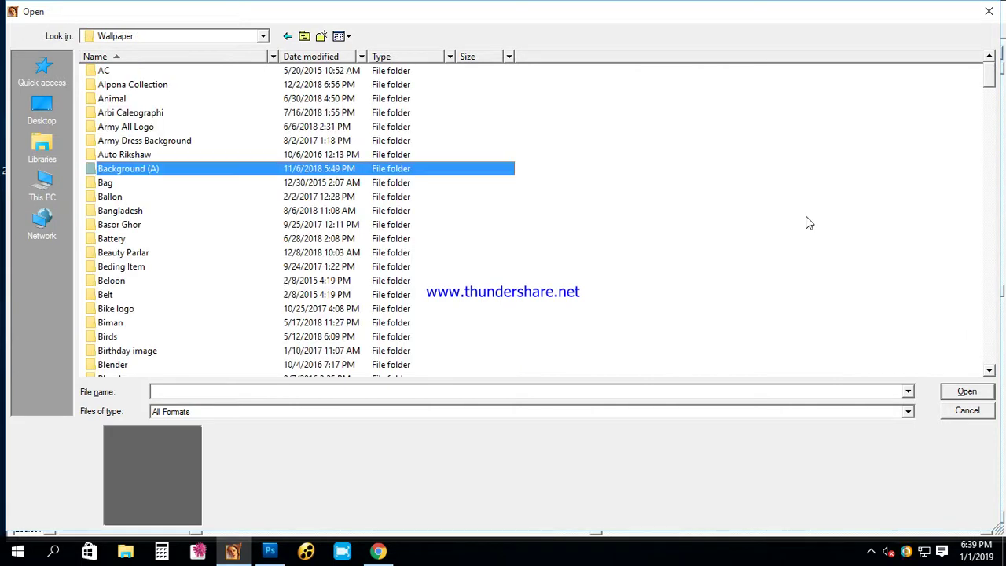
pyautogui.press('u')
pyautogui.press('Return')
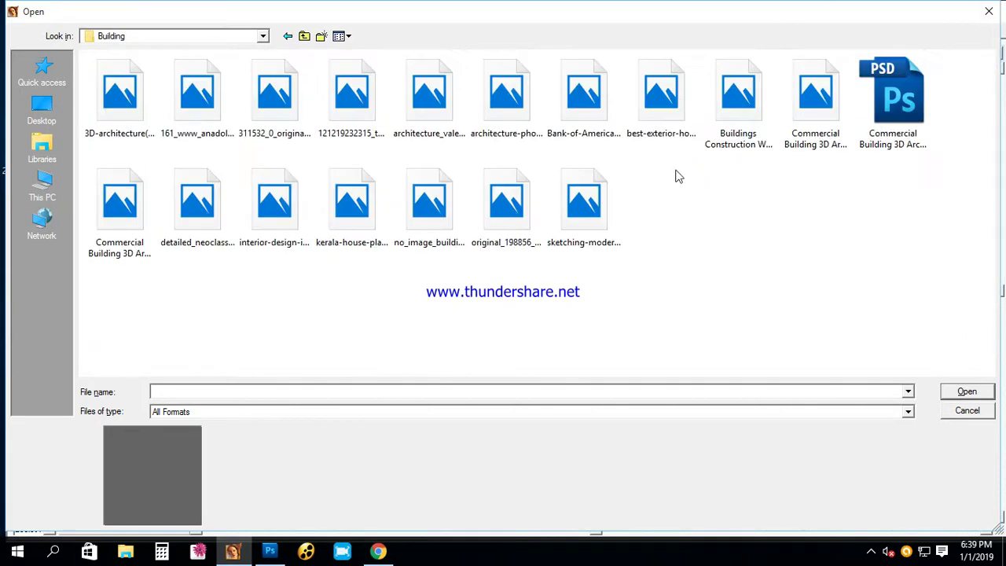
pyautogui.press('Down')
pyautogui.click(891, 92)
pyautogui.press('Return')
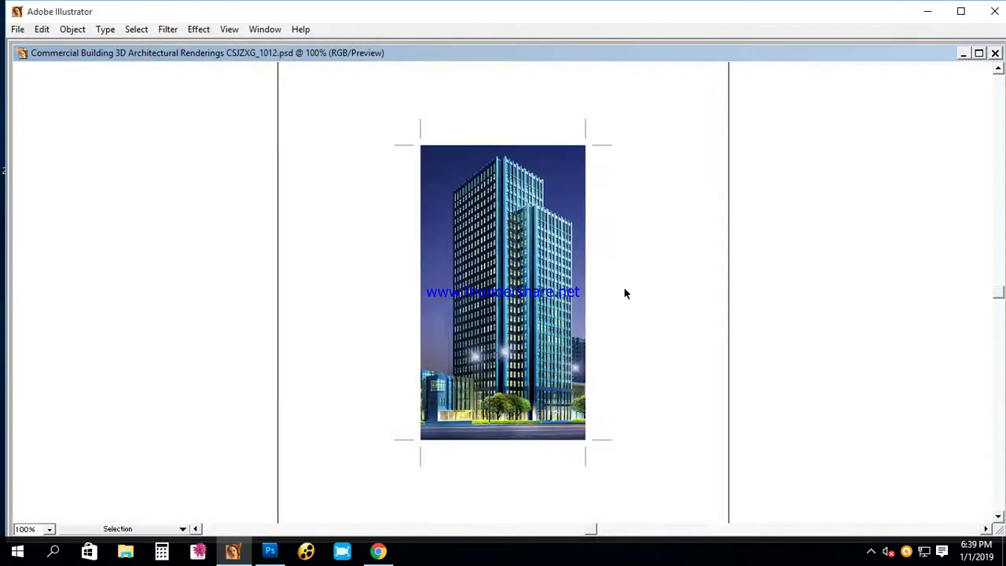
# - Copy the building image, close its document without saving, and paste it into the card
pyautogui.click(528, 351)
pyautogui.hotkey('ctrl', 'w')
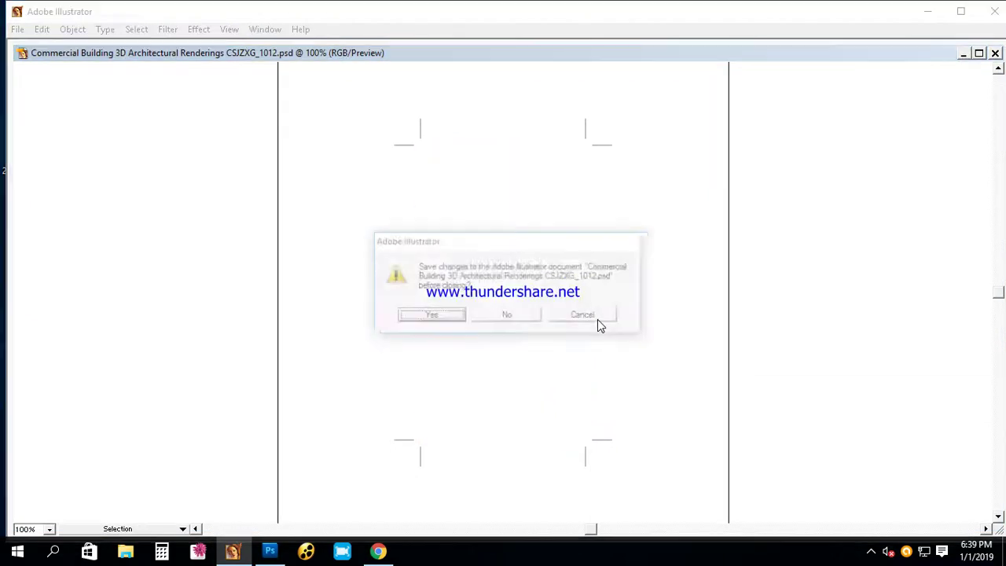
pyautogui.click(539, 316)
pyautogui.hotkey('ctrl', 'v')
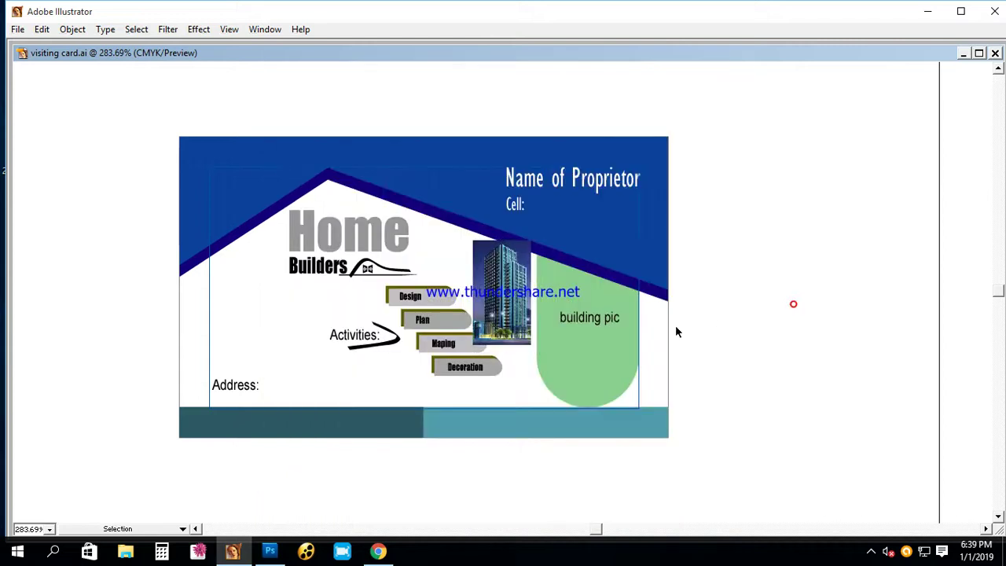
# - Scale and position the building photo over the green capsule placeholder
pyautogui.moveTo(402, 223); pyautogui.dragTo(787, 446)
pyautogui.moveTo(482, 351); pyautogui.dragTo(425, 261)
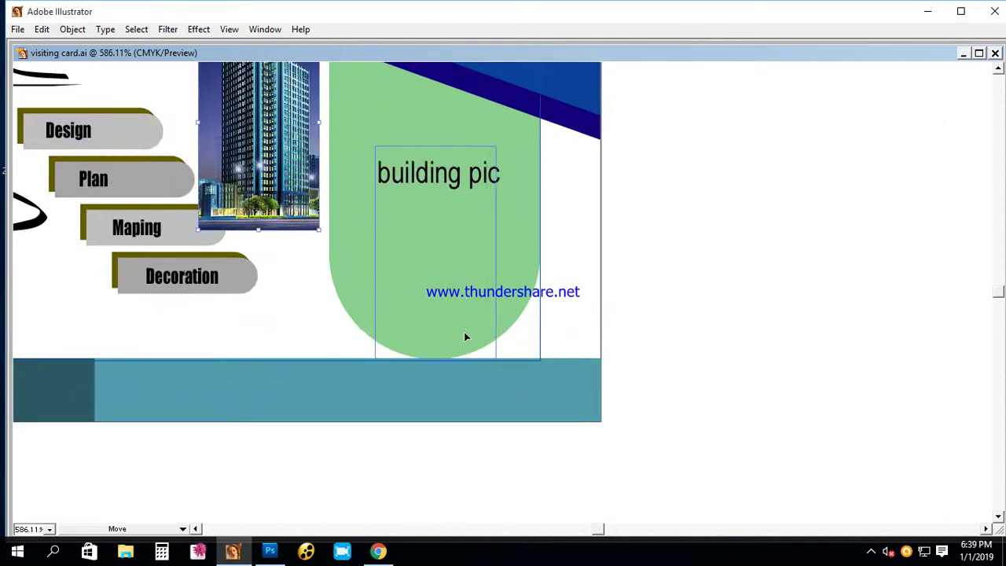
pyautogui.moveTo(463, 333); pyautogui.dragTo(463, 332)
pyautogui.scroll(5, 501, 322)
pyautogui.moveTo(518, 306); pyautogui.dragTo(566, 217)
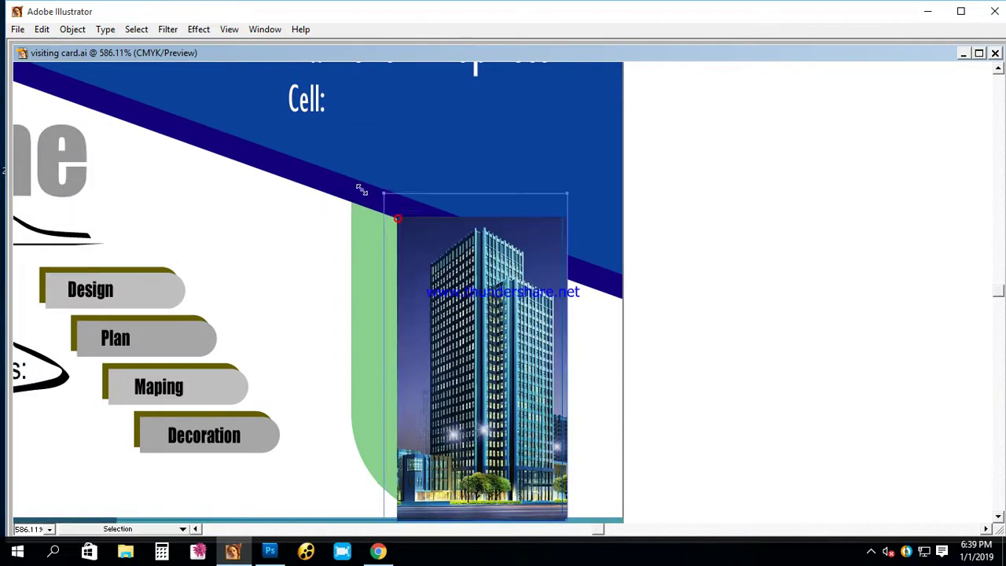
pyautogui.moveTo(401, 223); pyautogui.dragTo(296, 135)
# - Send the photo behind the blue roof band and attempt clipping it to the placeholder
pyautogui.click(467, 325)
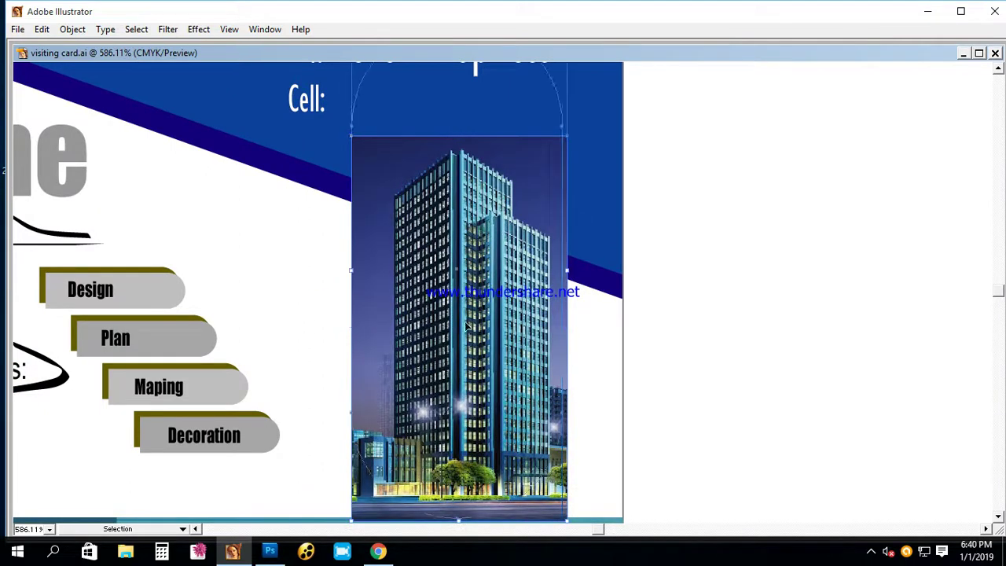
pyautogui.hotkey('ctrl', '[')
pyautogui.click(317, 296)
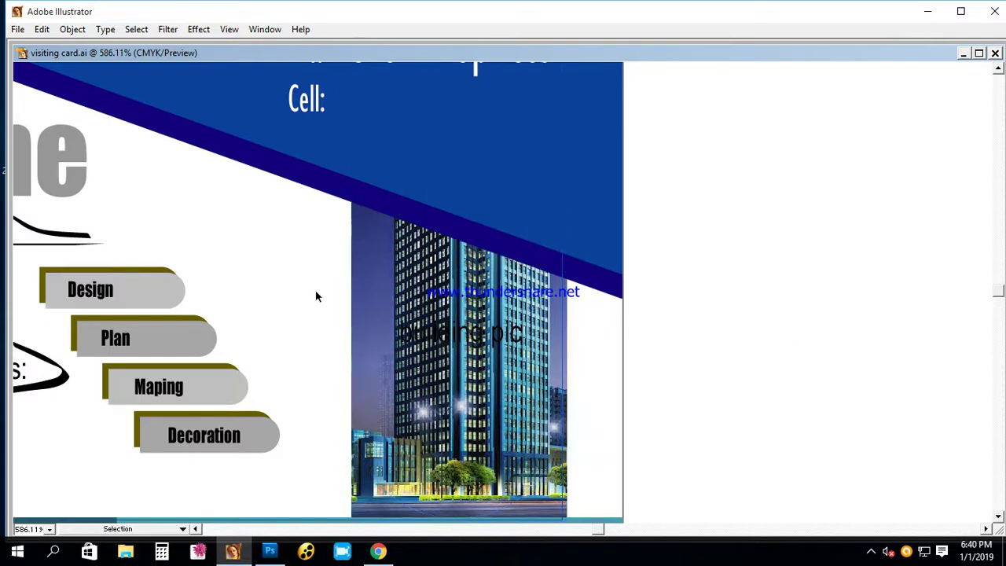
pyautogui.moveTo(369, 265); pyautogui.dragTo(360, 264)
pyautogui.rightClick(360, 264)
pyautogui.click(464, 322)
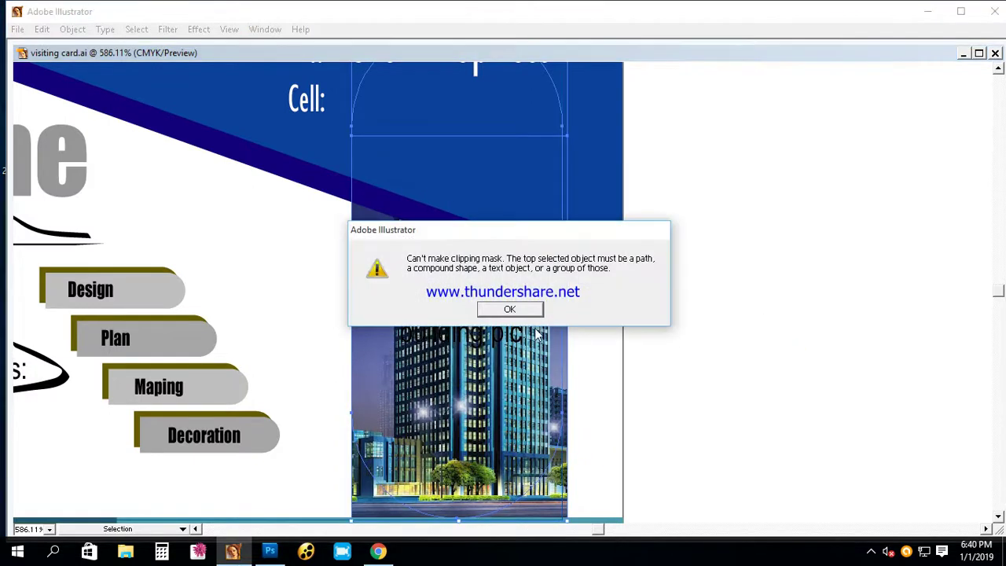
pyautogui.click(509, 309)
pyautogui.hotkey('ctrl', '-')
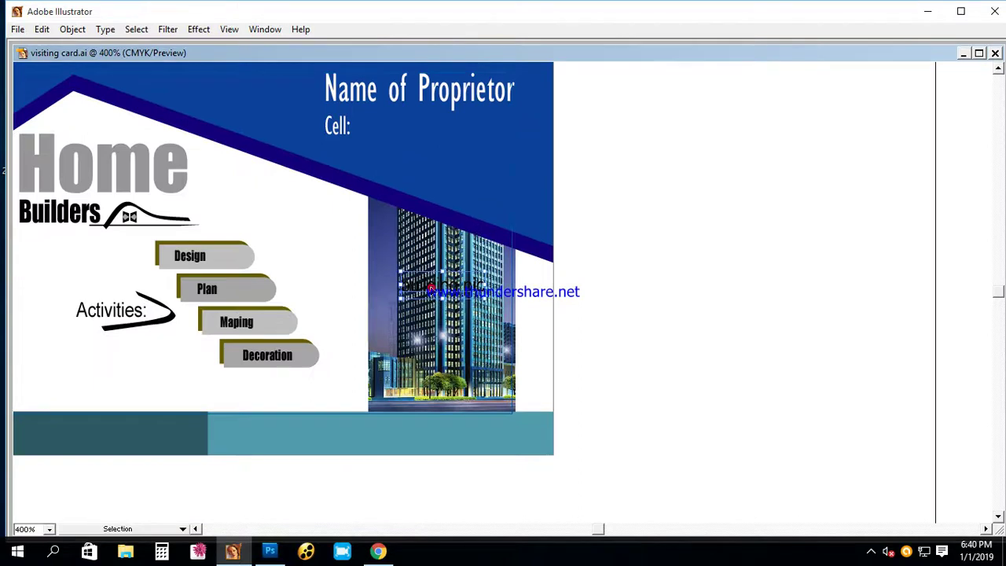
# - Place the green capsule in front of the building photo and nudge the photo right to line up
pyautogui.click(440, 300)
pyautogui.hotkey('ctrl', '[')
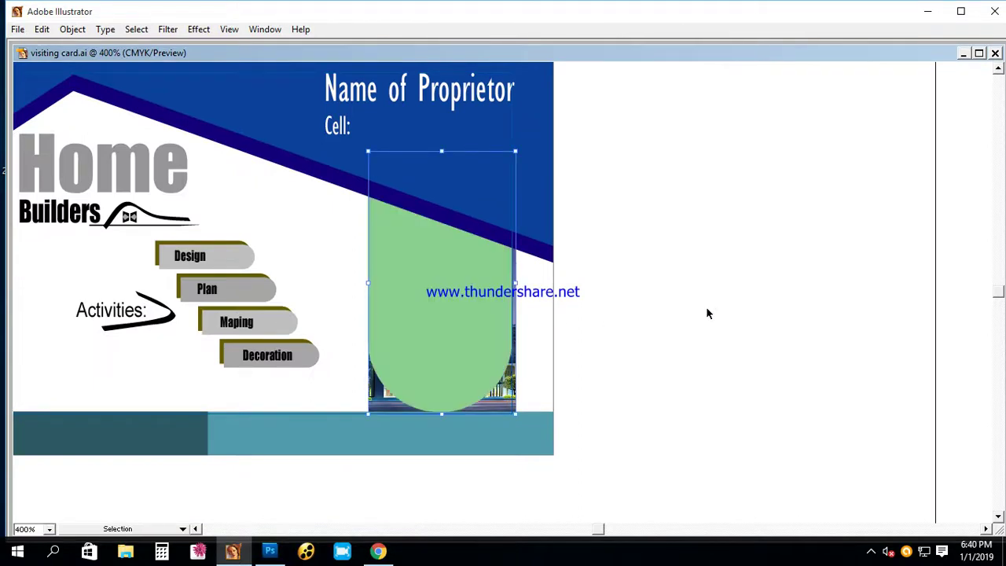
pyautogui.click(483, 325)
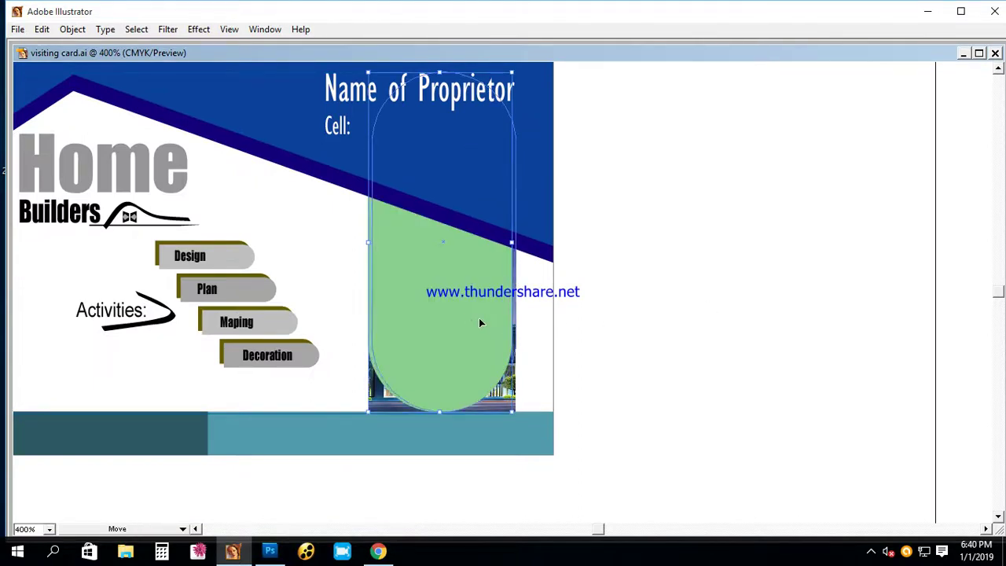
pyautogui.click(790, 337)
pyautogui.click(381, 407)
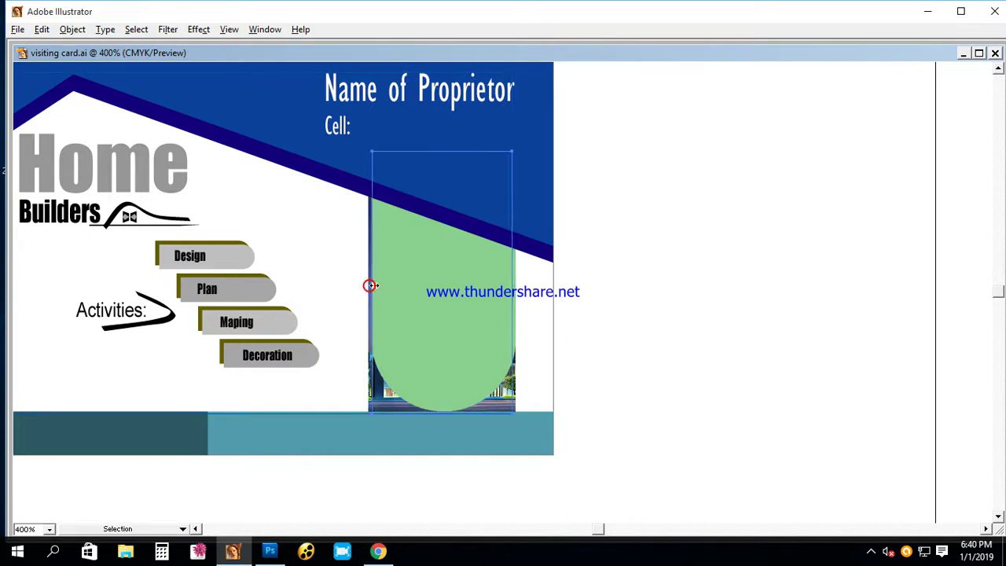
pyautogui.moveTo(368, 285); pyautogui.dragTo(378, 285)
# - Clip the building photo inside the green capsule with Make Clipping Mask
pyautogui.keyDown('shift'); pyautogui.click(402, 301); pyautogui.keyUp('shift')
pyautogui.rightClick(403, 301)
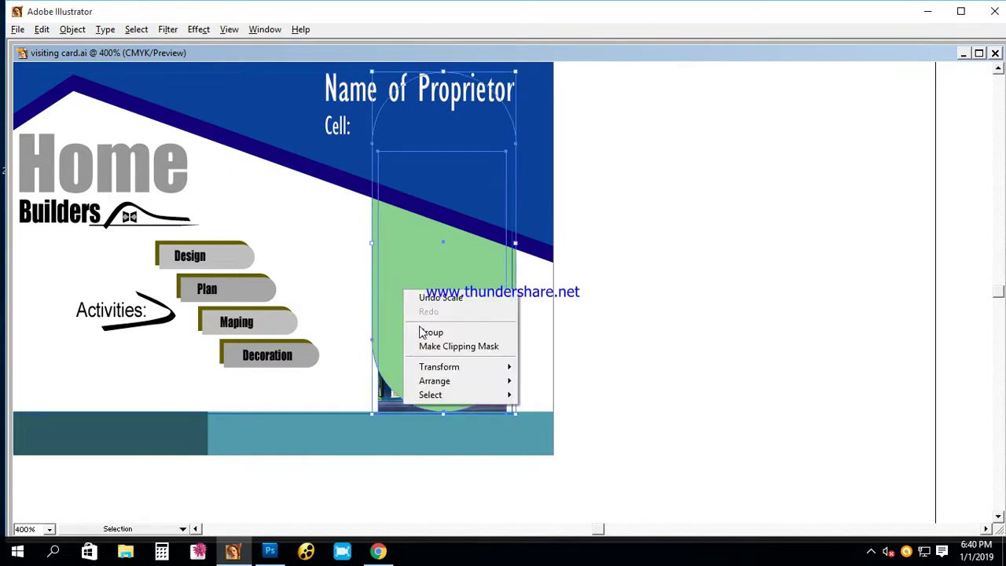
pyautogui.click(440, 343)
# - Zoom out to review the clipped photo on the card
pyautogui.press('Tab')
pyautogui.click(470, 346)
pyautogui.click(696, 310)
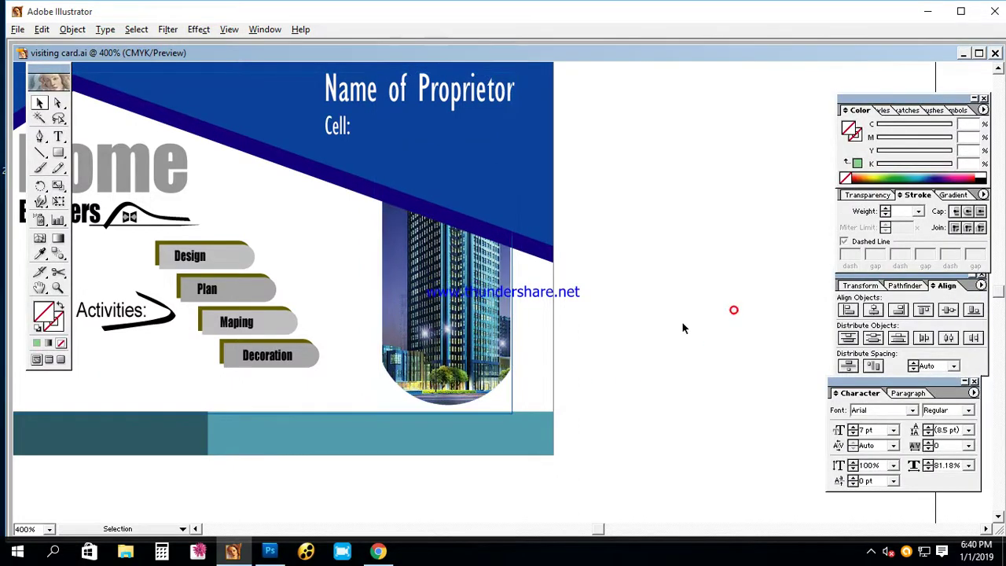
pyautogui.keyDown('ctrl'); pyautogui.keyDown('alt'); pyautogui.click(541, 321); pyautogui.keyUp('alt'); pyautogui.keyUp('ctrl')
pyautogui.press('Tab')
pyautogui.moveTo(316, 132); pyautogui.dragTo(691, 381)
pyautogui.keyDown('alt'); pyautogui.click(519, 330); pyautogui.keyUp('alt')
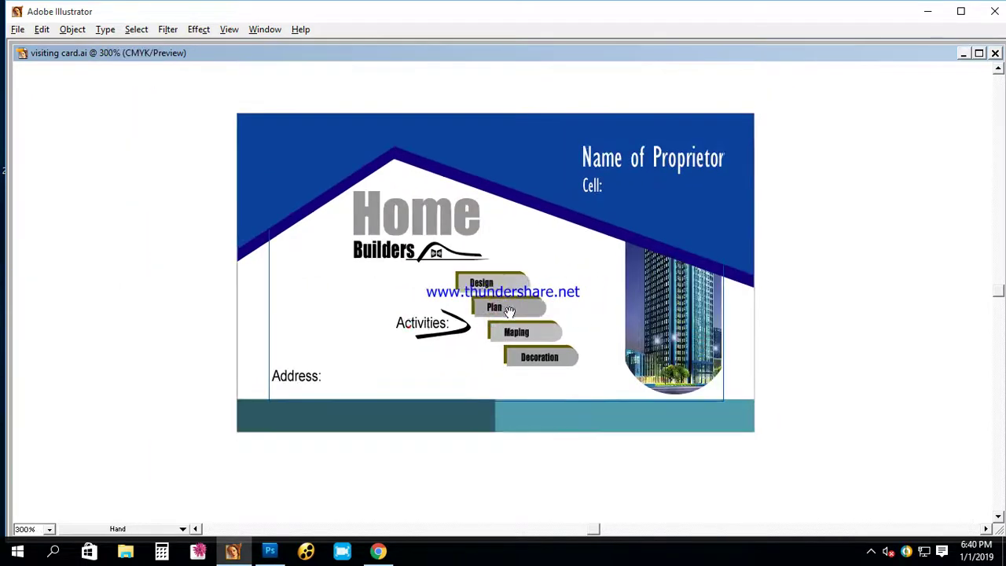
# - Delete the Activities label and its arrow
pyautogui.moveTo(163, 185); pyautogui.dragTo(826, 451)
pyautogui.moveTo(463, 329); pyautogui.dragTo(476, 328)
pyautogui.moveTo(366, 273); pyautogui.dragTo(449, 317)
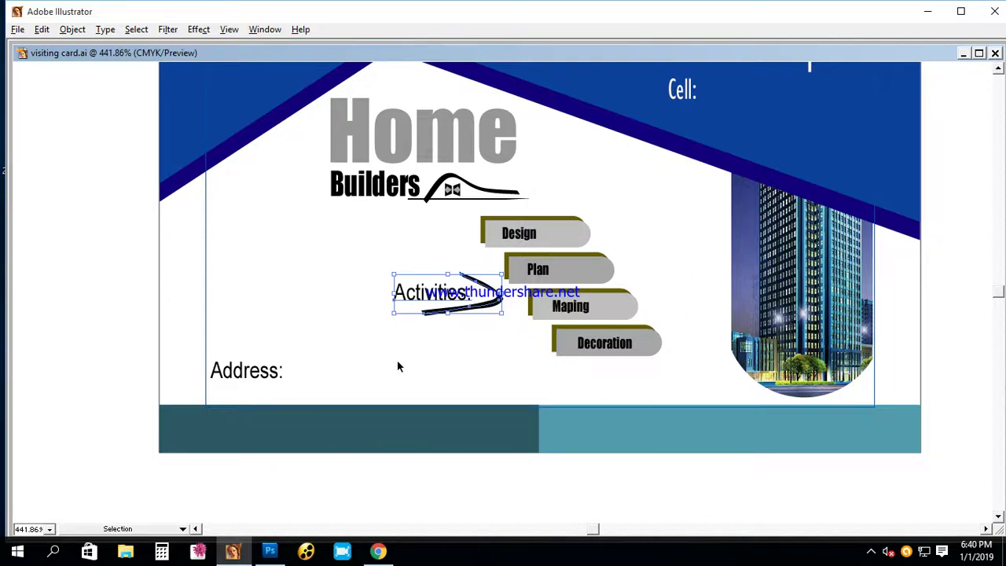
pyautogui.press('Delete')
# - Move the four gray activity tabs right and down, then frame the whole card
pyautogui.moveTo(453, 219)
pyautogui.mouseDown()
pyautogui.moveTo(599, 343)
pyautogui.moveTo(657, 372)
pyautogui.mouseUp()
pyautogui.press('z')
pyautogui.hotkey('ctrl', 'shift', 'a')
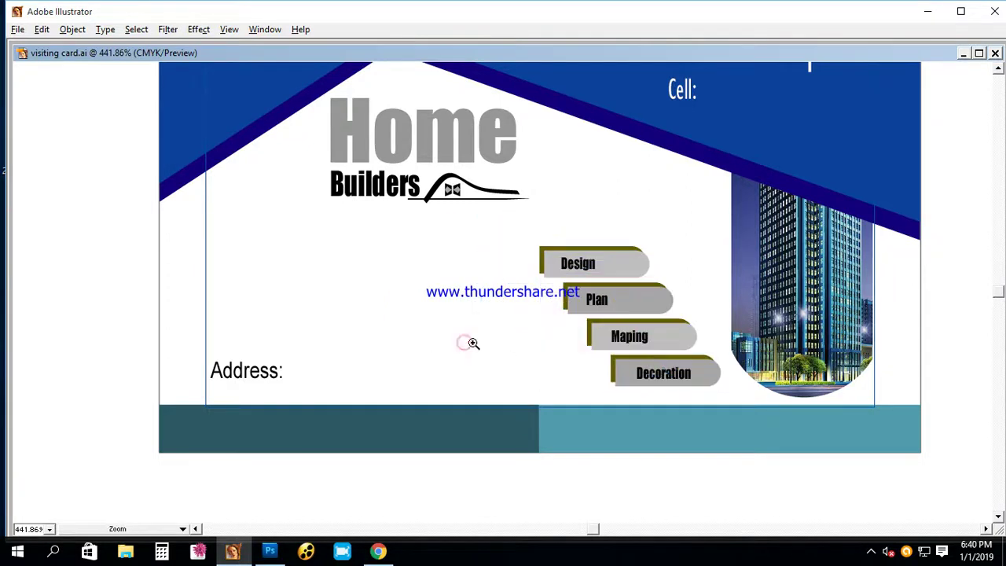
pyautogui.keyDown('alt'); pyautogui.click(468, 346); pyautogui.keyUp('alt')
pyautogui.keyDown('alt'); pyautogui.click(484, 312); pyautogui.keyUp('alt')
pyautogui.moveTo(206, 100); pyautogui.dragTo(886, 468)
pyautogui.moveTo(640, 394); pyautogui.dragTo(640, 359)
pyautogui.press('v')
# - Show the tool palettes again and reveal the background apps
pyautogui.press('Tab')
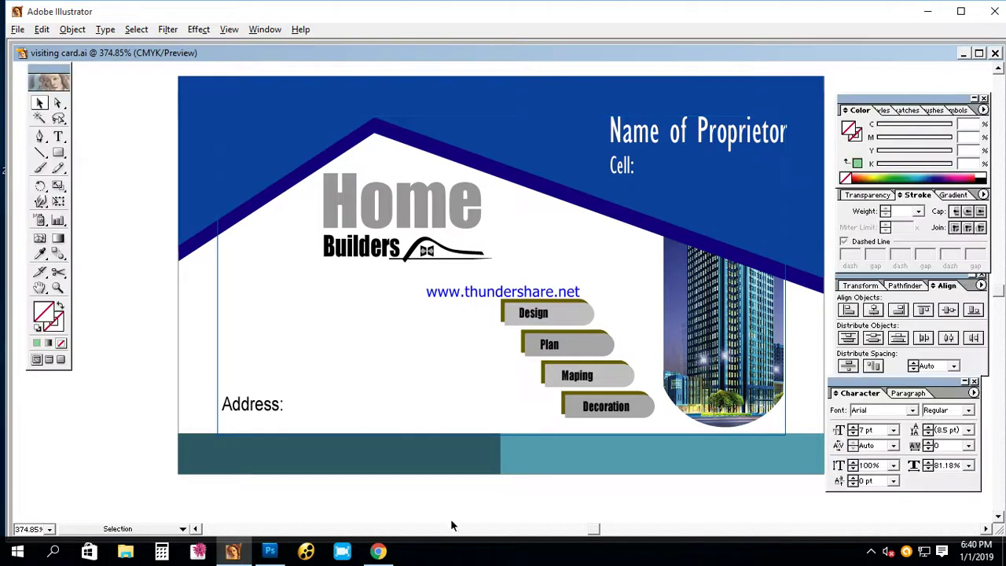
pyautogui.click(346, 553)
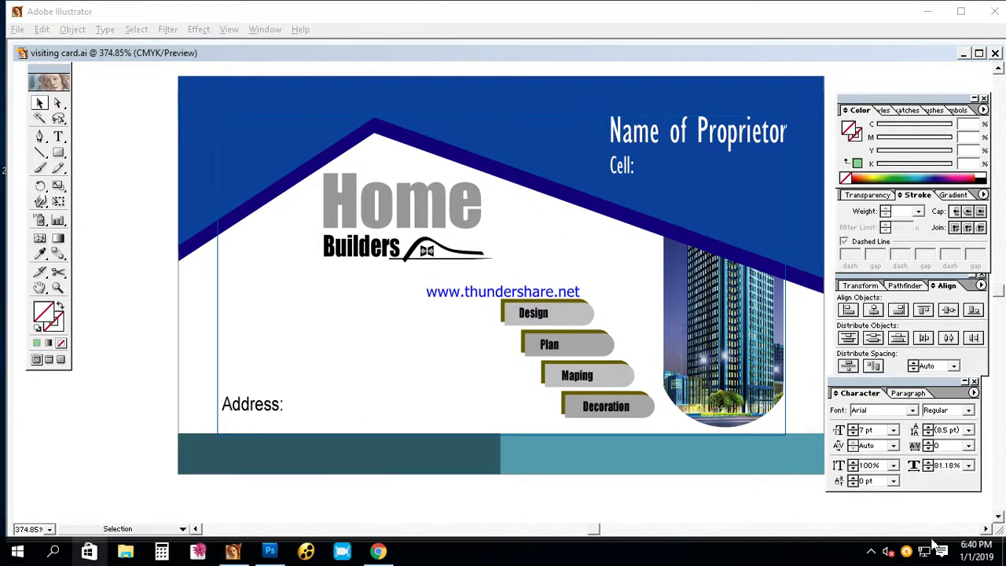
pyautogui.click(870, 550)
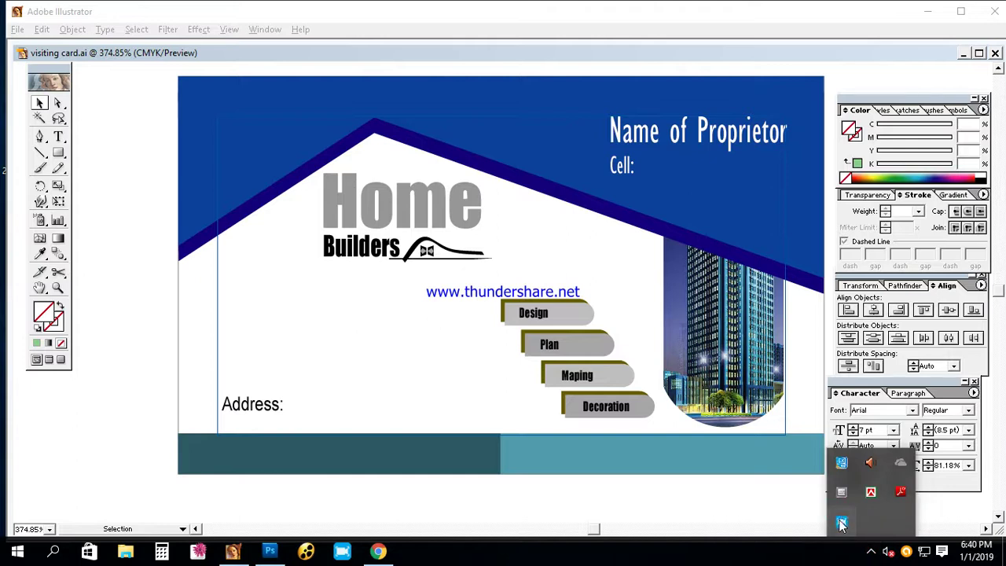